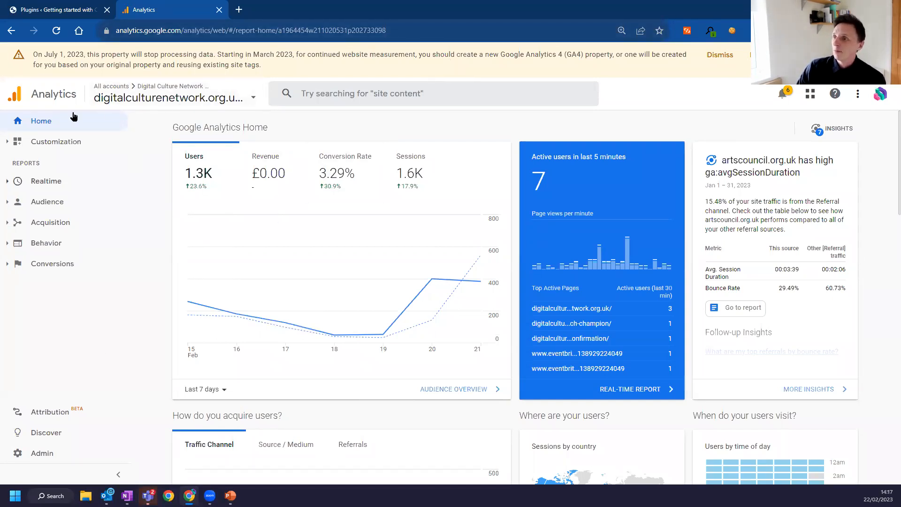
Open the Analytics admin settings and check the property list for an existing Digital Culture Network Google Analytics 4 property.
{"action": "left_click", "coordinate": [56, 32]}
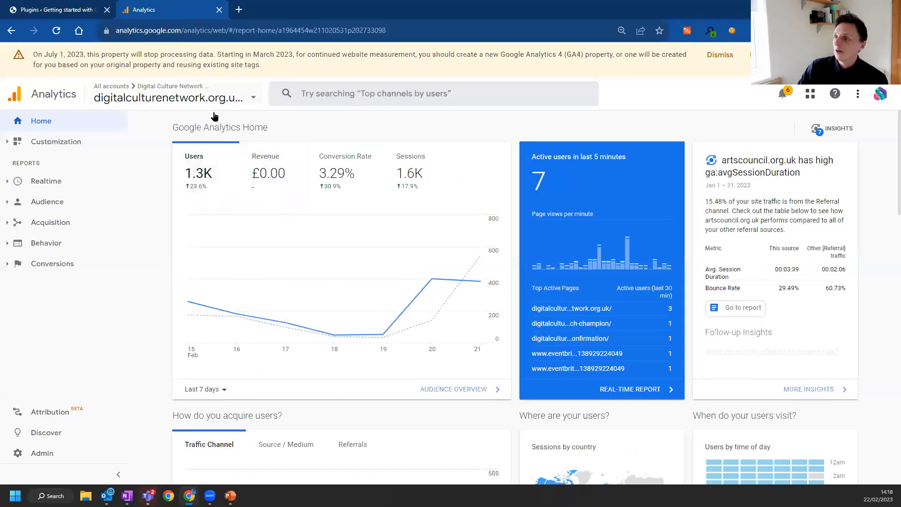
{"action": "left_click", "coordinate": [38, 454]}
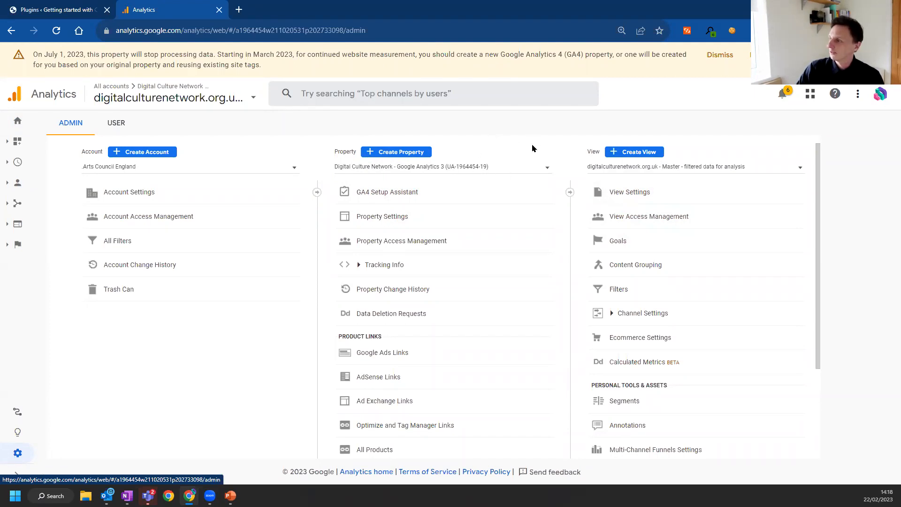
{"action": "key", "text": "ctrl+plus"}
{"action": "left_click", "coordinate": [520, 182]}
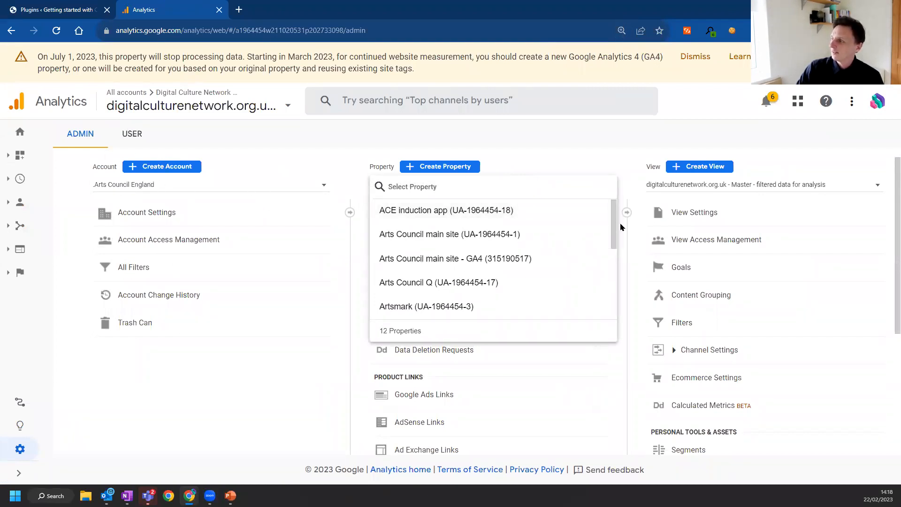
{"action": "left_click_drag", "start_coordinate": [613, 227], "coordinate": [614, 281]}
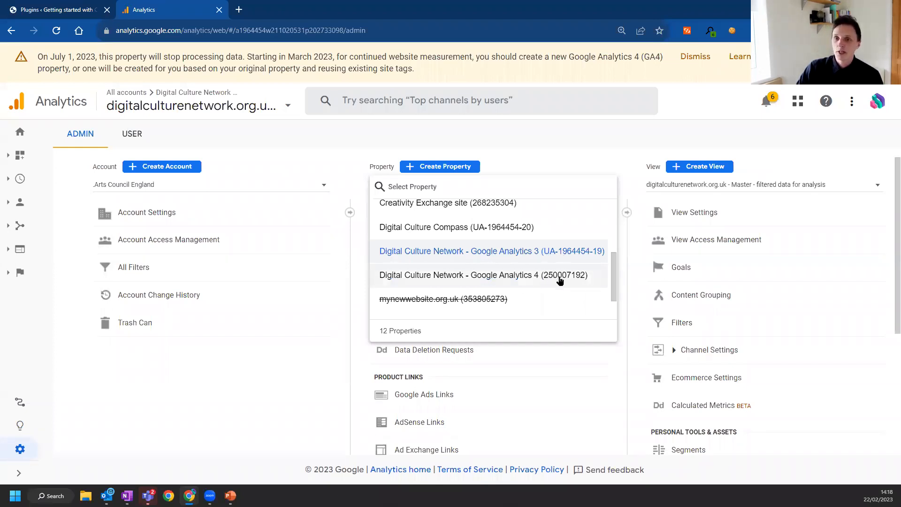
{"action": "left_click", "coordinate": [528, 171]}
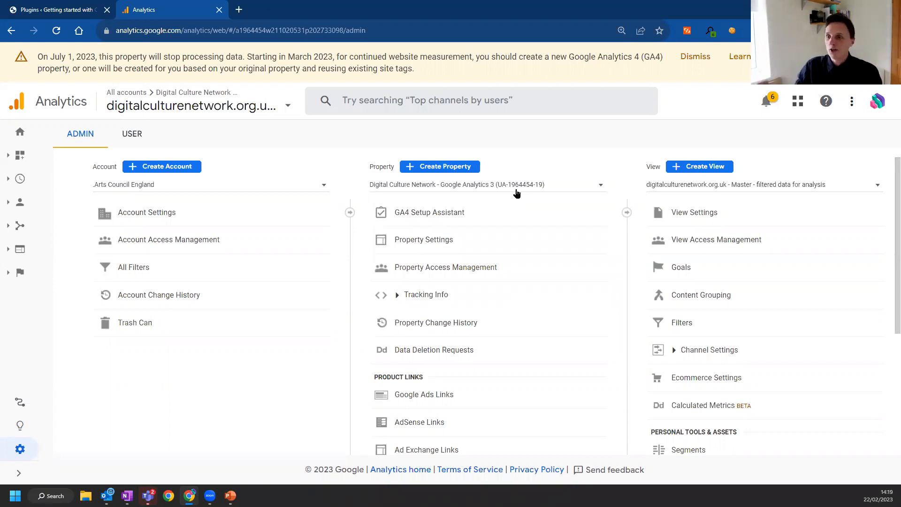
Start a new property named "mywebsite.co.uk - GA4", copying the "mywebsite.co.uk" part to the clipboard.
{"action": "left_click", "coordinate": [439, 168]}
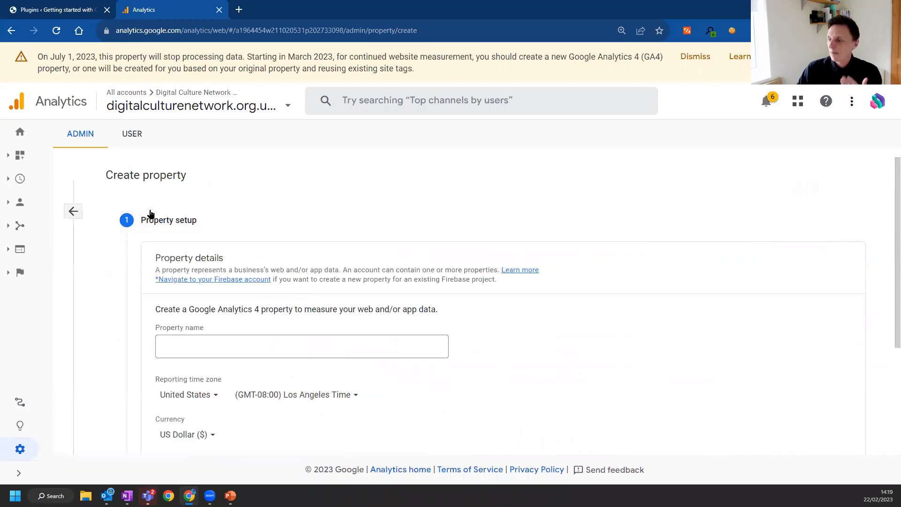
{"action": "scroll", "coordinate": [228, 233], "scroll_direction": "down", "scroll_amount": 3}
{"action": "left_click", "coordinate": [274, 208]}
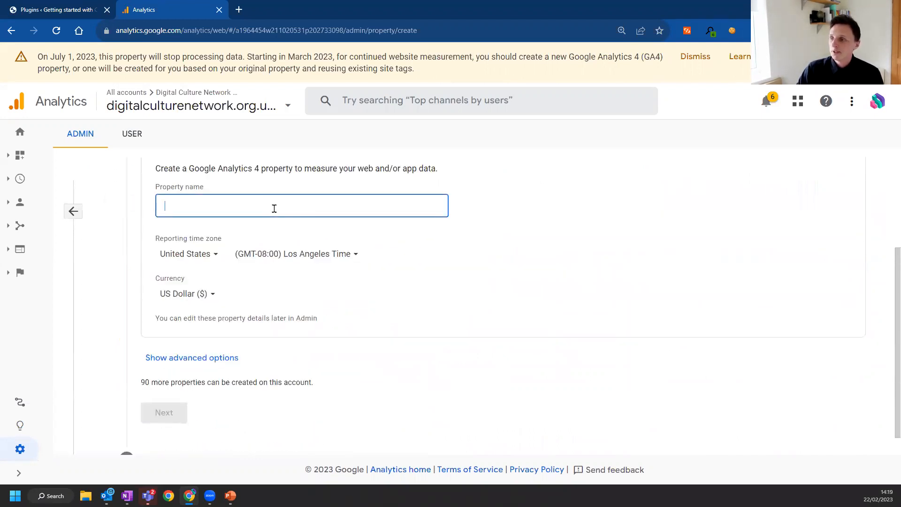
{"action": "type", "text": "mywebsi"}
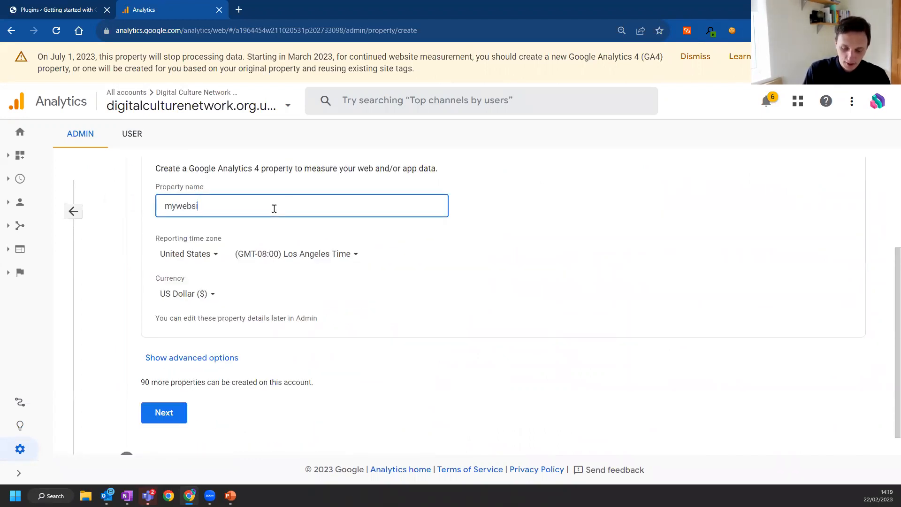
{"action": "type", "text": "te.co.uk"}
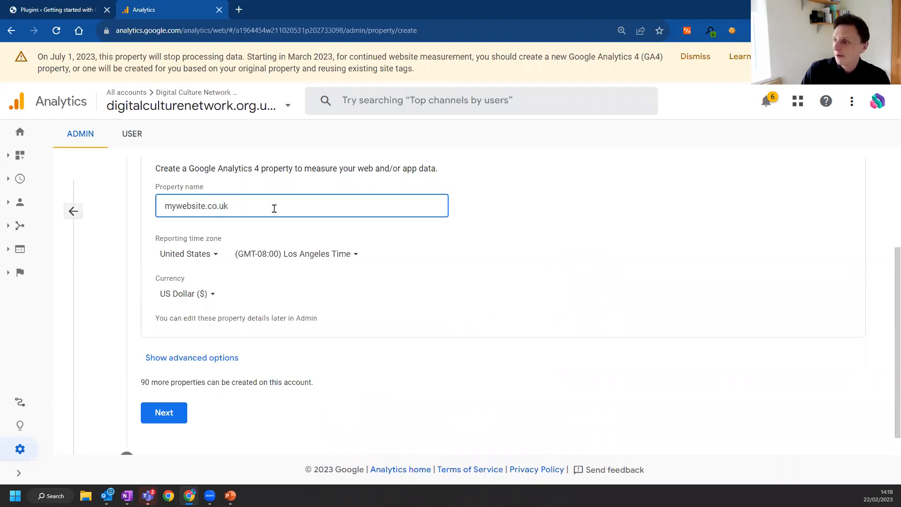
{"action": "double_click", "coordinate": [194, 211]}
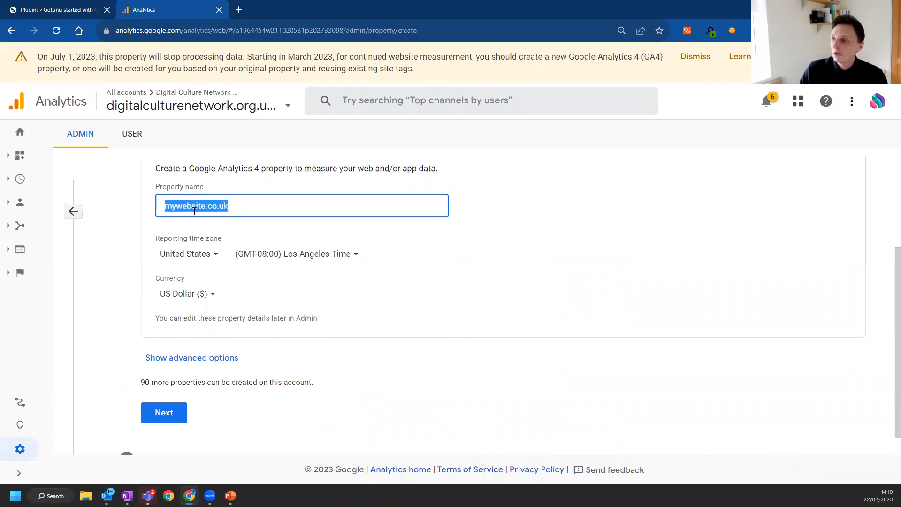
{"action": "left_click", "coordinate": [274, 203]}
{"action": "double_click", "coordinate": [265, 208]}
{"action": "key", "text": "ctrl+c"}
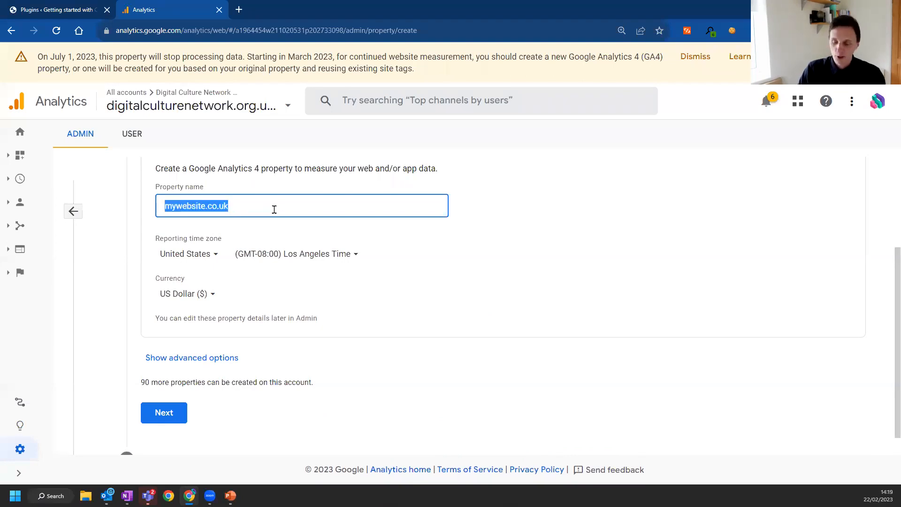
{"action": "left_click", "coordinate": [275, 209]}
{"action": "type", "text": "- GA4"}
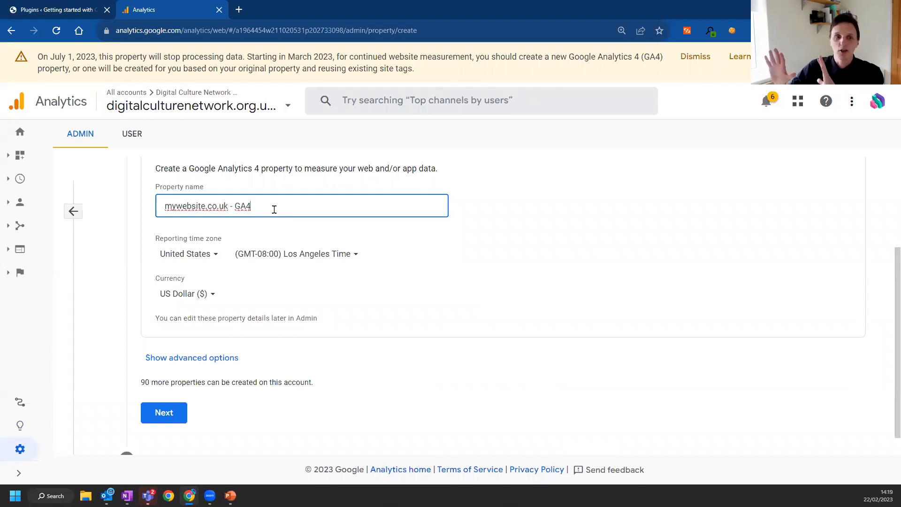
Set the new property's reporting time zone country to United Kingdom.
{"action": "left_click", "coordinate": [187, 256]}
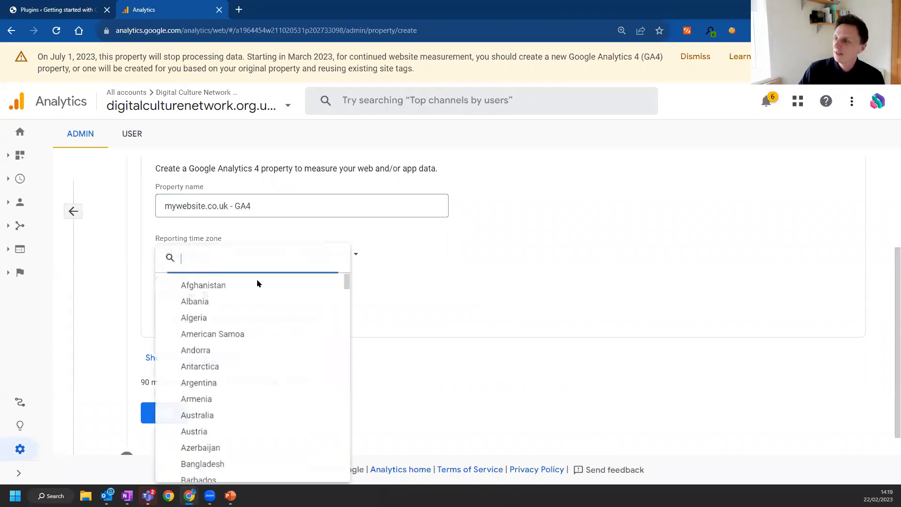
{"action": "type", "text": "u"}
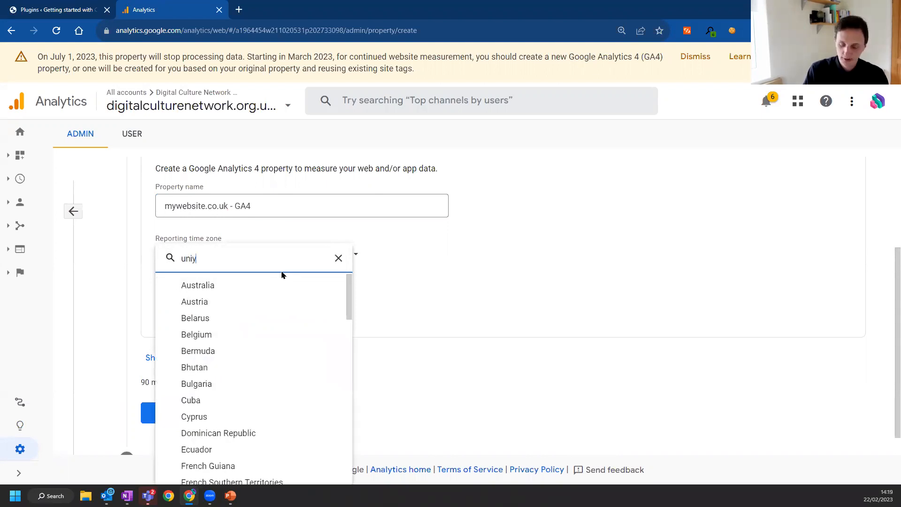
{"action": "type", "text": "niy"}
{"action": "key", "text": "BackSpace"}
{"action": "type", "text": "ted"}
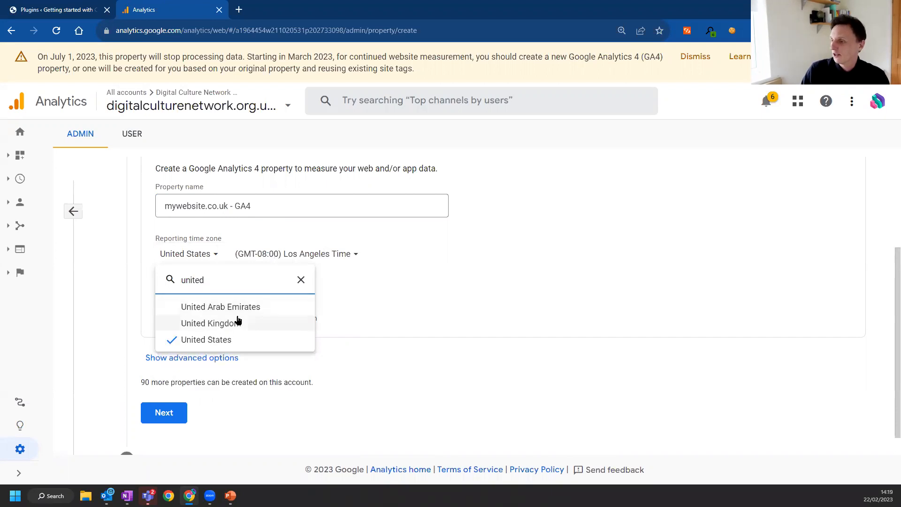
{"action": "left_click", "coordinate": [237, 321]}
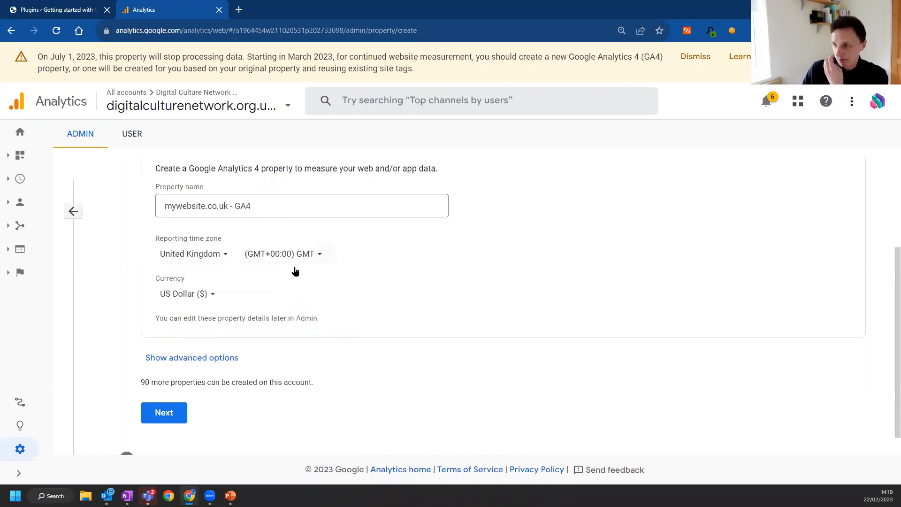
Set the property's currency to British Pound (£) and continue to the business information.
{"action": "left_click", "coordinate": [201, 294]}
{"action": "scroll", "coordinate": [278, 211], "scroll_direction": "down", "scroll_amount": 3}
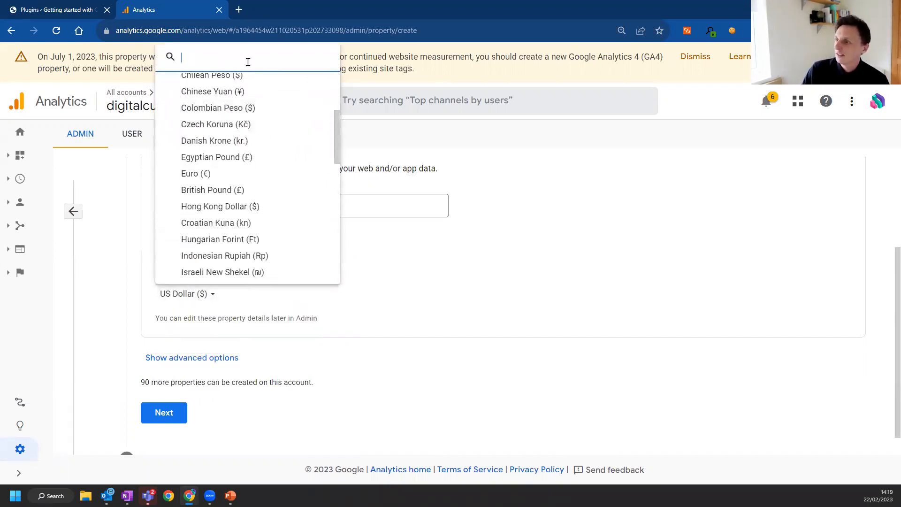
{"action": "type", "text": "gbp"}
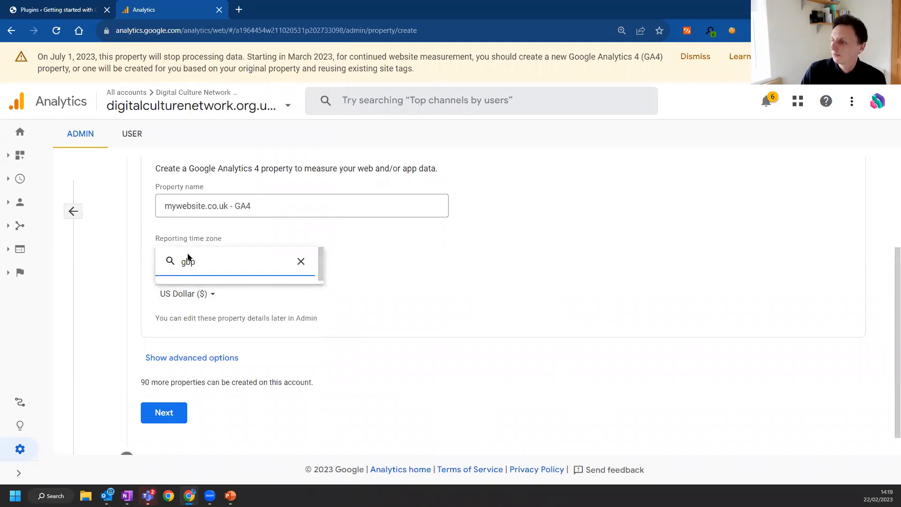
{"action": "key", "text": "BackSpace"}
{"action": "key", "text": "BackSpace"}
{"action": "key", "text": "BackSpace"}
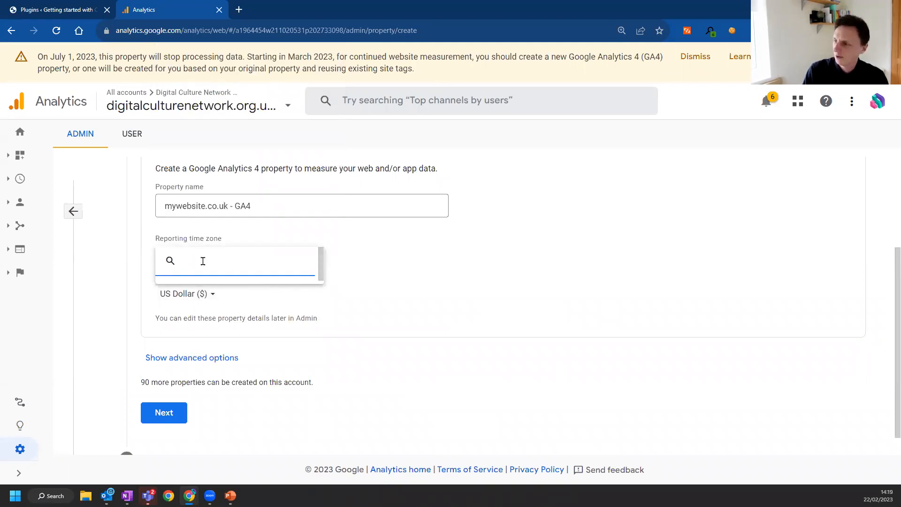
{"action": "type", "text": "briti"}
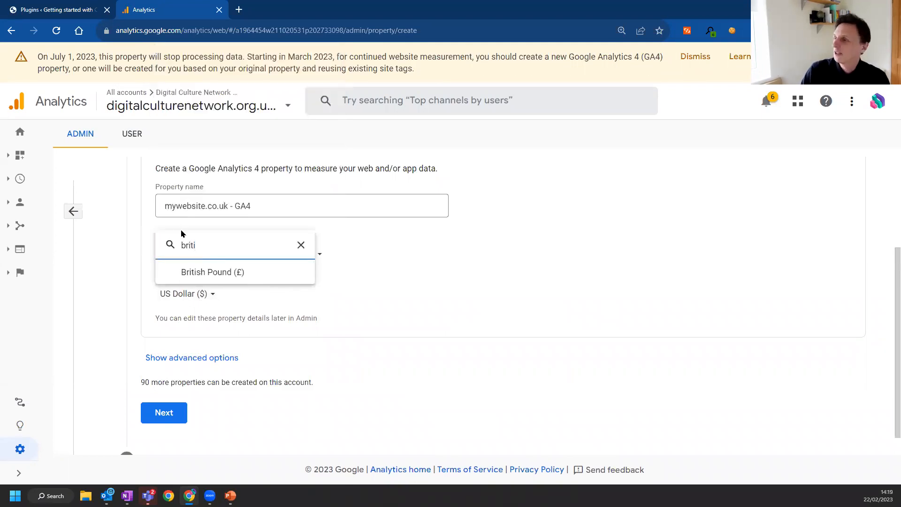
{"action": "left_click", "coordinate": [211, 268]}
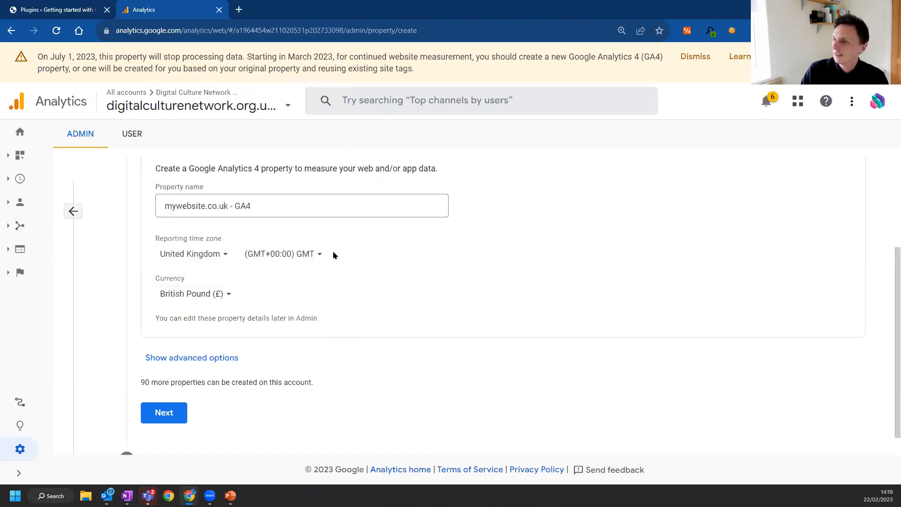
{"action": "left_click", "coordinate": [172, 413]}
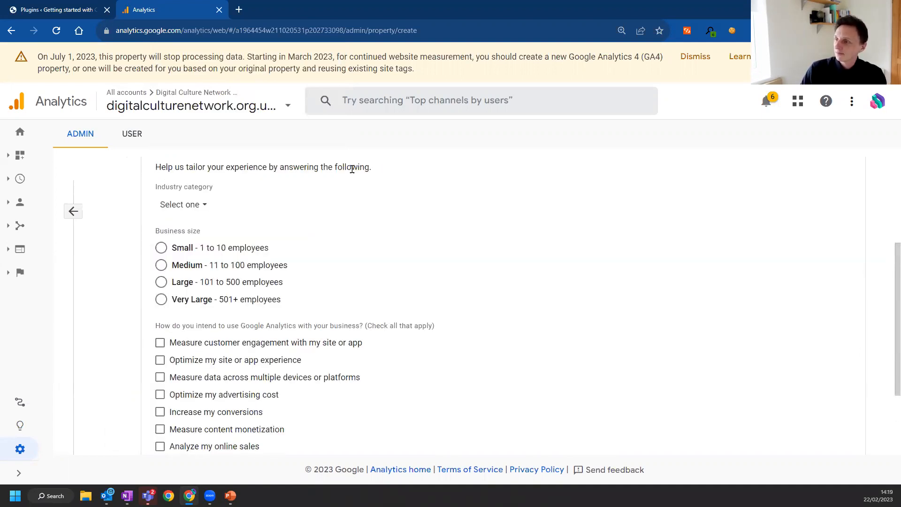
Set the industry category to Arts & Entertainment and the business size to Large (101 to 500 employees), and create the property.
{"action": "left_click", "coordinate": [202, 205]}
{"action": "left_click", "coordinate": [212, 274]}
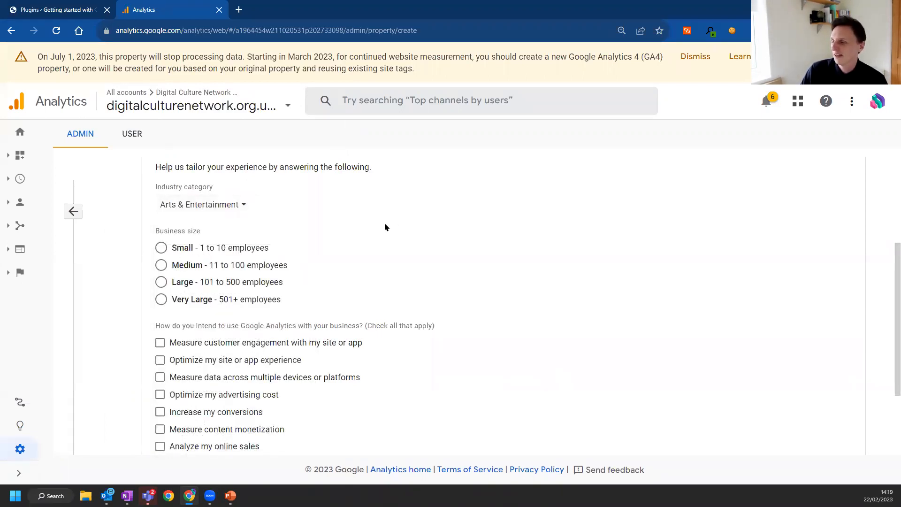
{"action": "scroll", "coordinate": [350, 247], "scroll_direction": "down", "scroll_amount": 1}
{"action": "scroll", "coordinate": [181, 239], "scroll_direction": "up", "scroll_amount": 1}
{"action": "left_click", "coordinate": [178, 283]}
{"action": "scroll", "coordinate": [197, 286], "scroll_direction": "down", "scroll_amount": 3}
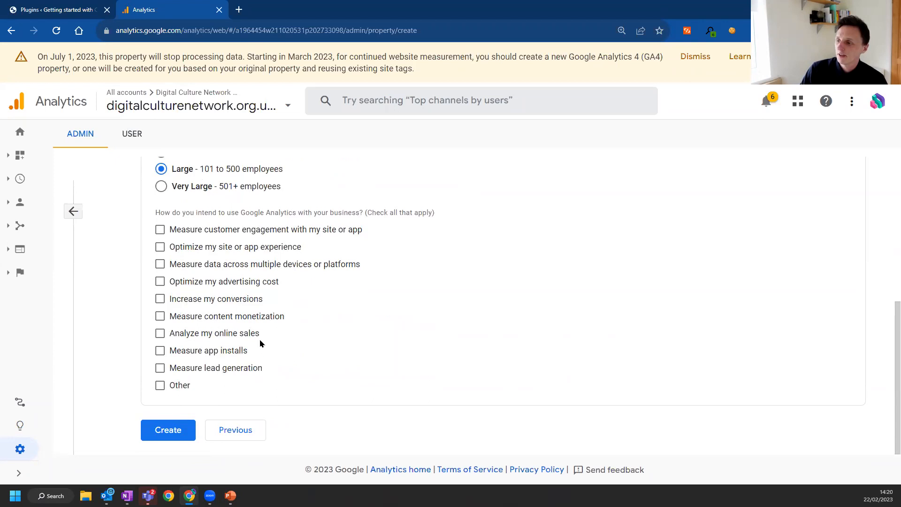
{"action": "scroll", "coordinate": [260, 344], "scroll_direction": "up", "scroll_amount": 3}
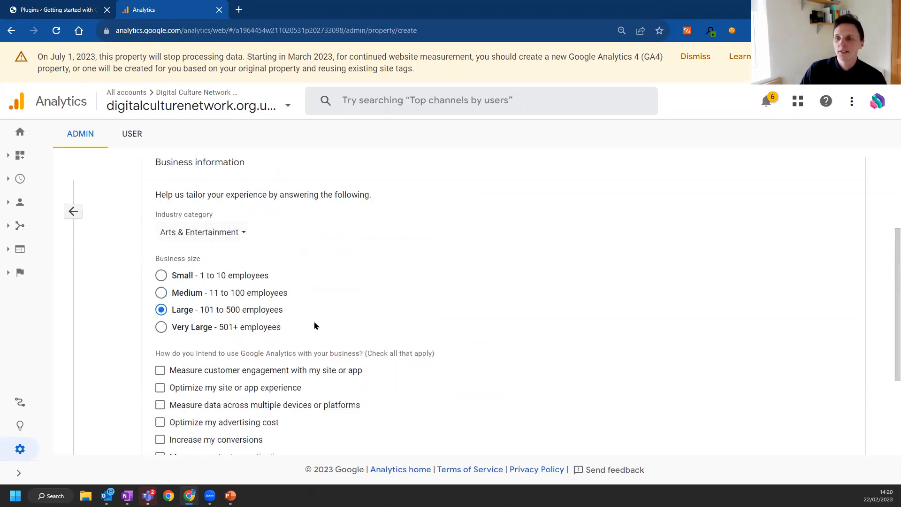
{"action": "scroll", "coordinate": [296, 310], "scroll_direction": "down", "scroll_amount": 2}
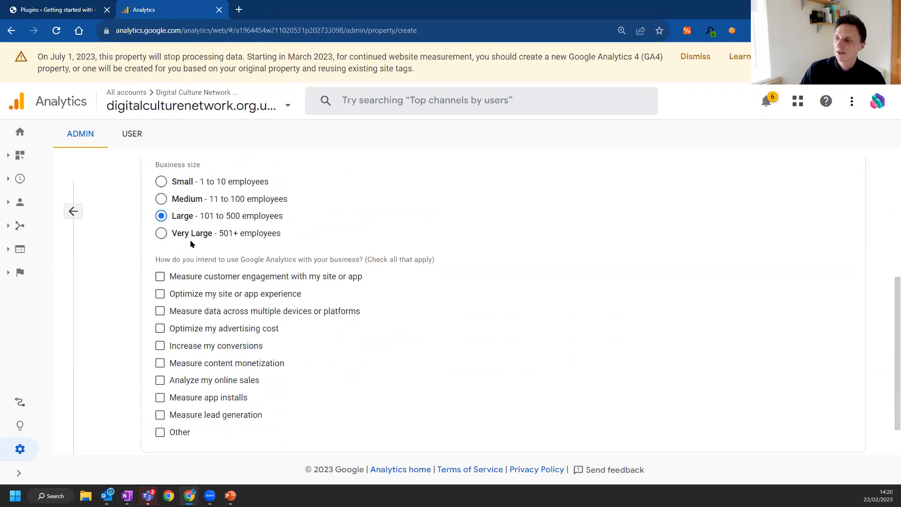
{"action": "scroll", "coordinate": [301, 291], "scroll_direction": "down", "scroll_amount": 1}
{"action": "left_click", "coordinate": [168, 430]}
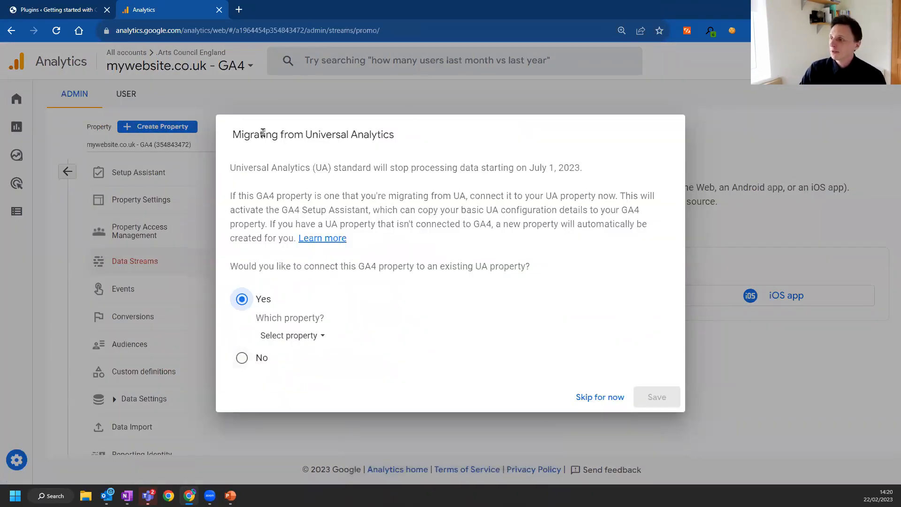
Decline connecting the GA4 property to an existing UA property and start a data stream for the Web platform.
{"action": "left_click", "coordinate": [241, 359]}
{"action": "left_click", "coordinate": [651, 430]}
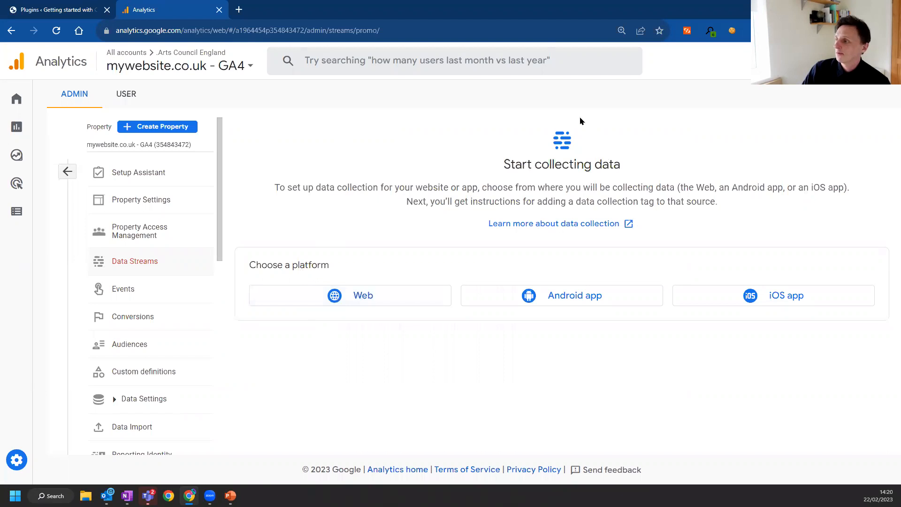
{"action": "left_click", "coordinate": [339, 295]}
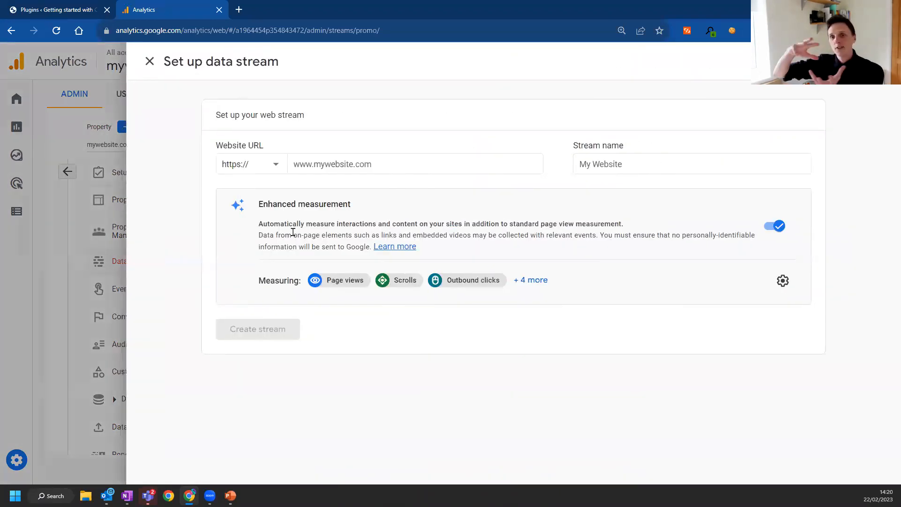
Fill in "mywebsite.co.uk" as both the website URL and the stream name of the web stream.
{"action": "left_click", "coordinate": [317, 160]}
{"action": "key", "text": "ctrl+v"}
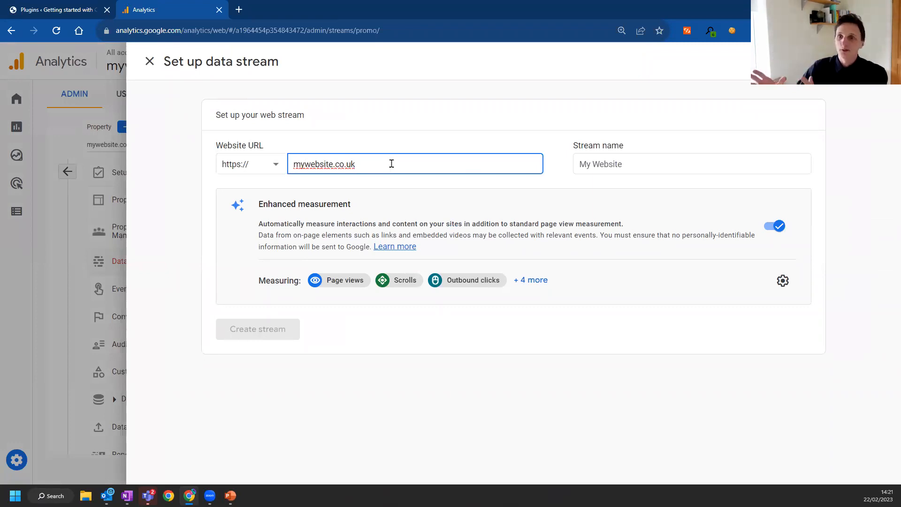
{"action": "left_click", "coordinate": [644, 164]}
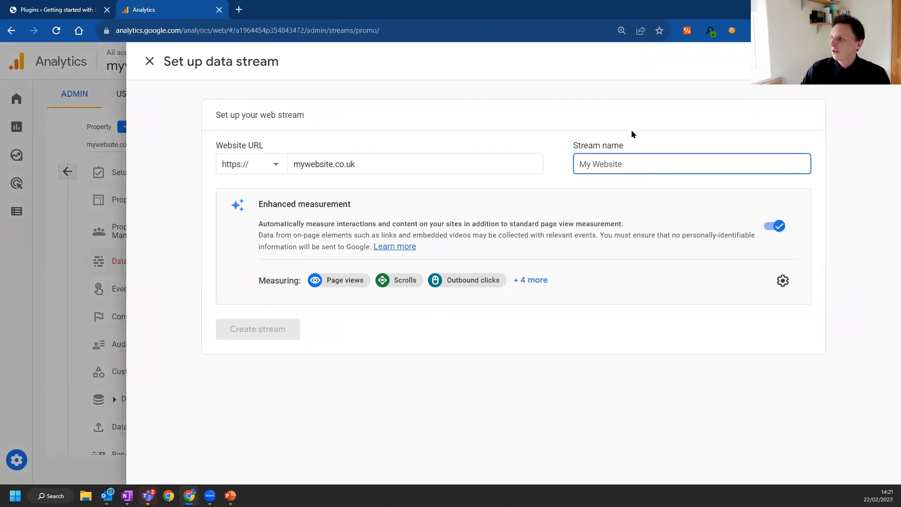
{"action": "key", "text": "ctrl+v"}
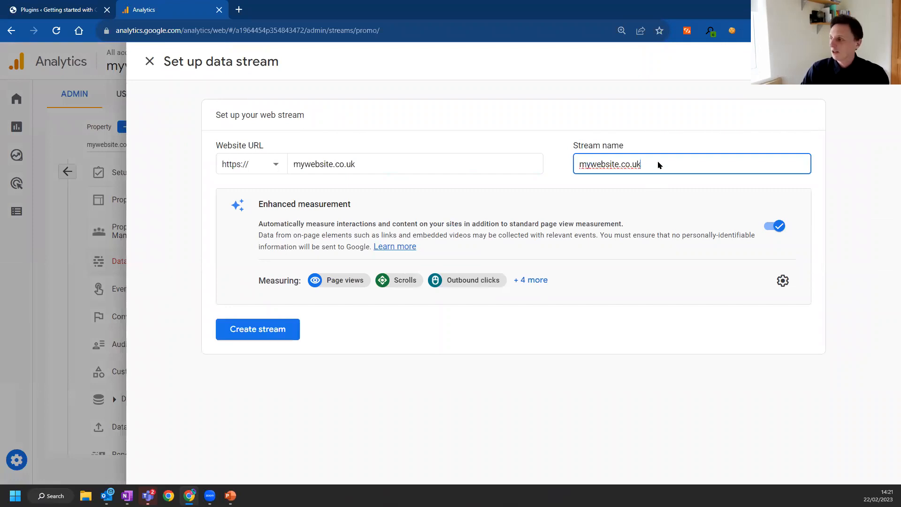
{"action": "left_click", "coordinate": [678, 142]}
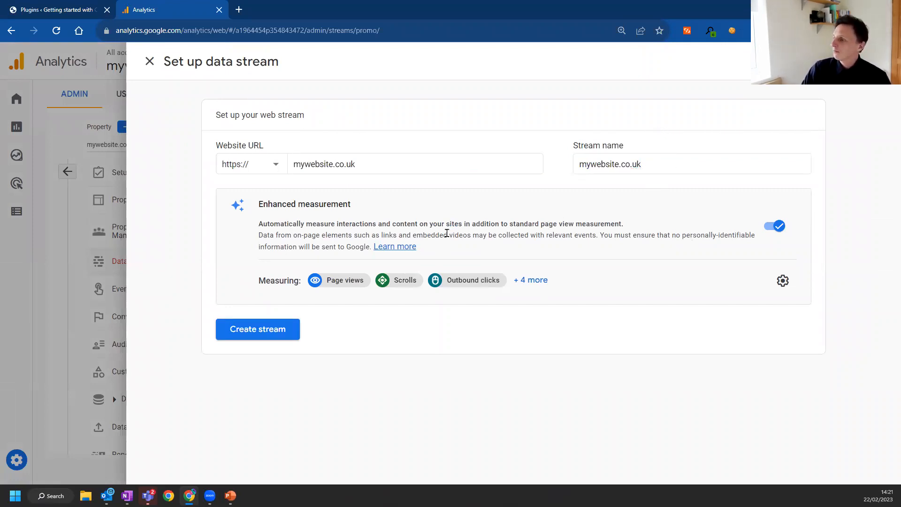
Turn off form interactions in the stream's enhanced measurement settings, save them, and create the web stream.
{"action": "left_click", "coordinate": [783, 282]}
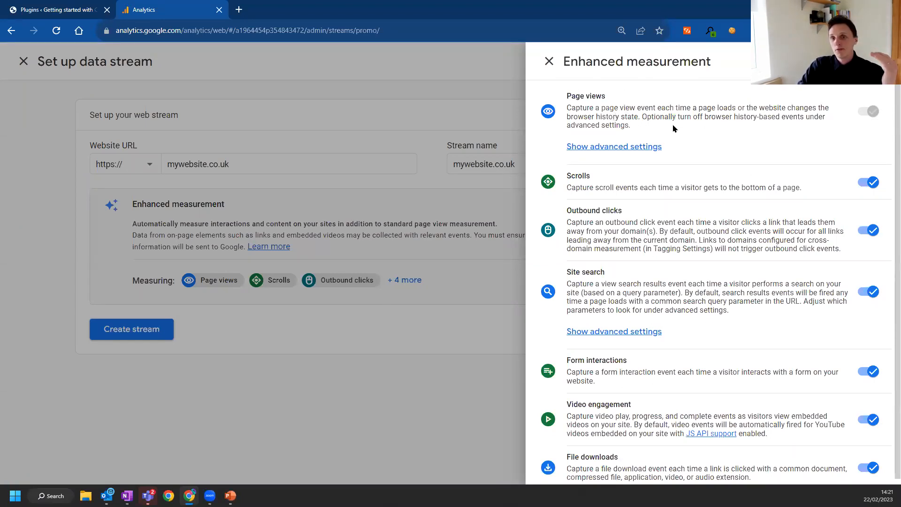
{"action": "scroll", "coordinate": [745, 185], "scroll_direction": "down", "scroll_amount": 1}
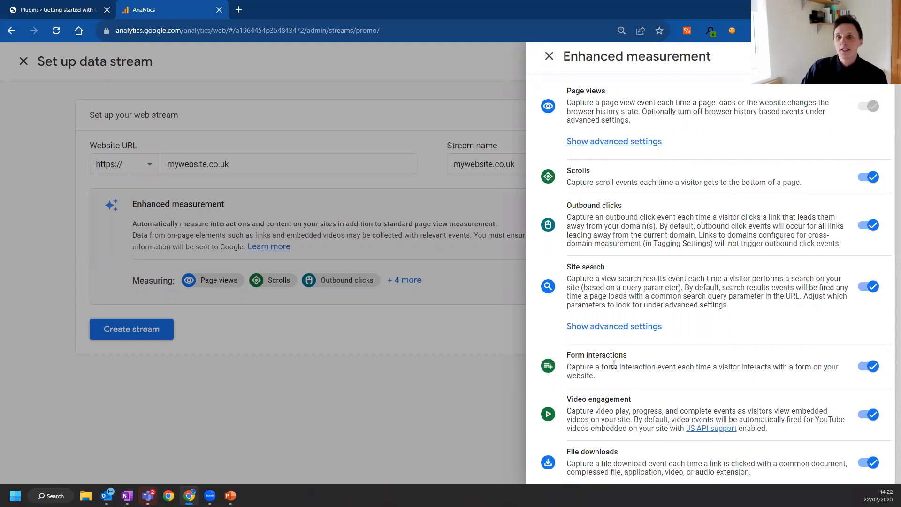
{"action": "left_click", "coordinate": [858, 371]}
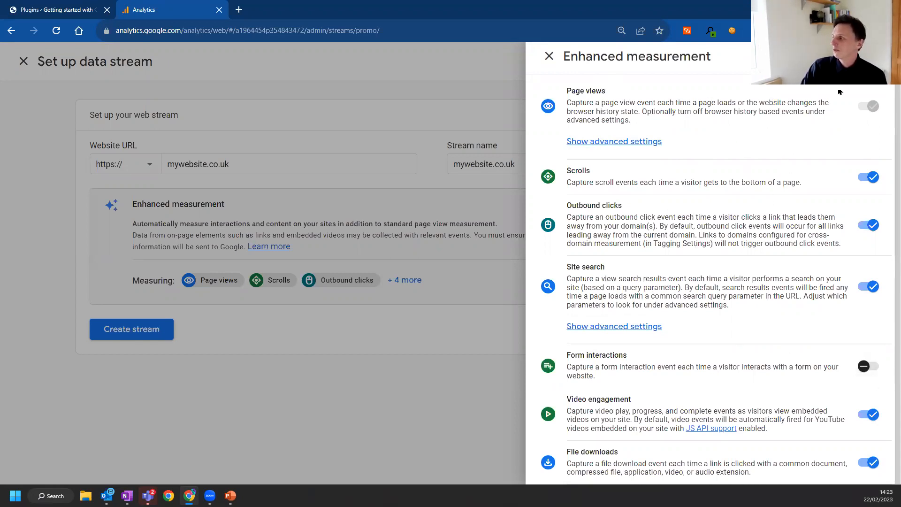
{"action": "left_click", "coordinate": [870, 56]}
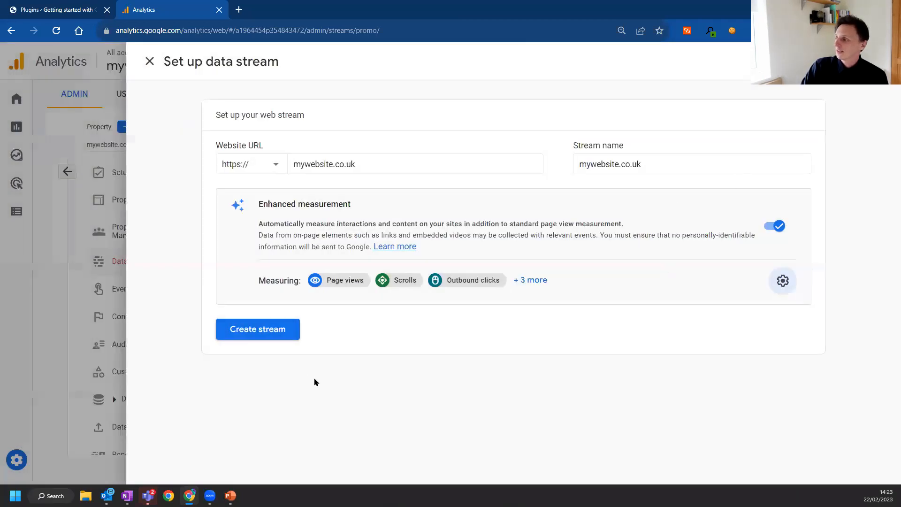
{"action": "left_click", "coordinate": [266, 339]}
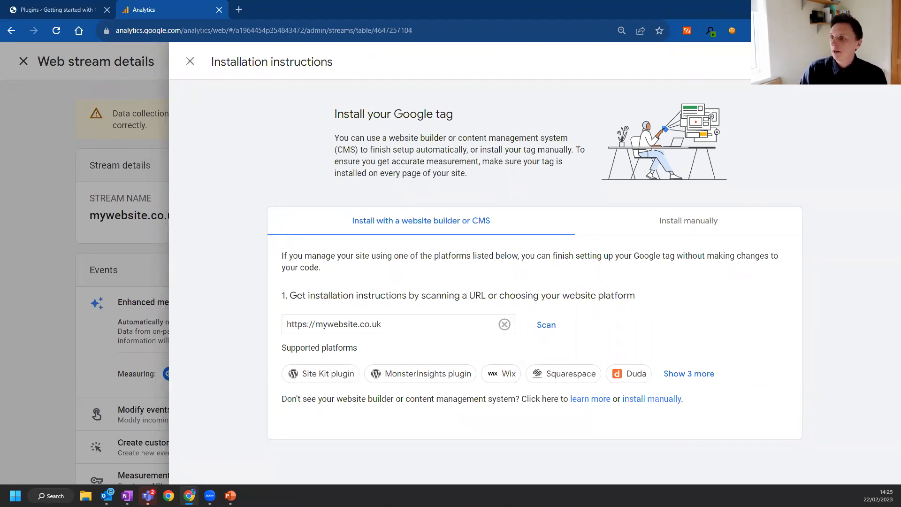
Choose Drupal from the full list of supported platforms and read through its Google tag installation instructions.
{"action": "left_click", "coordinate": [710, 379]}
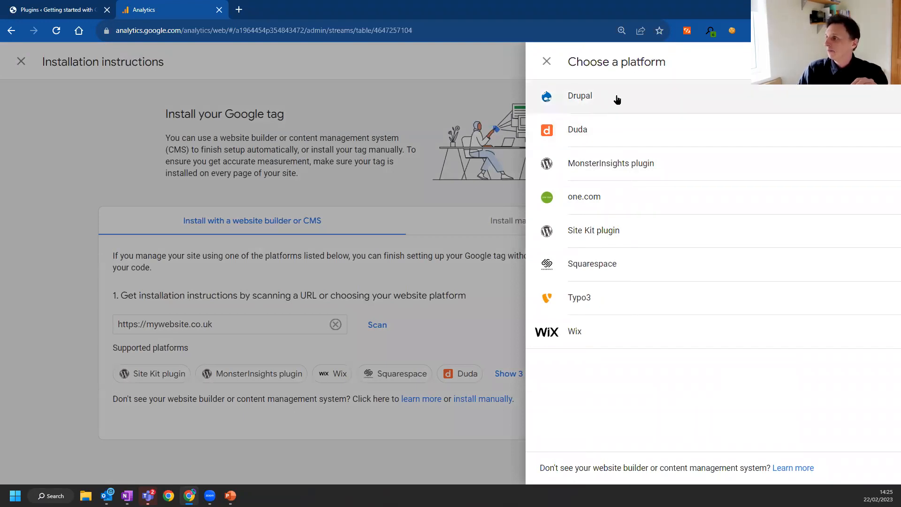
{"action": "left_click", "coordinate": [593, 100]}
{"action": "scroll", "coordinate": [376, 219], "scroll_direction": "down", "scroll_amount": 6}
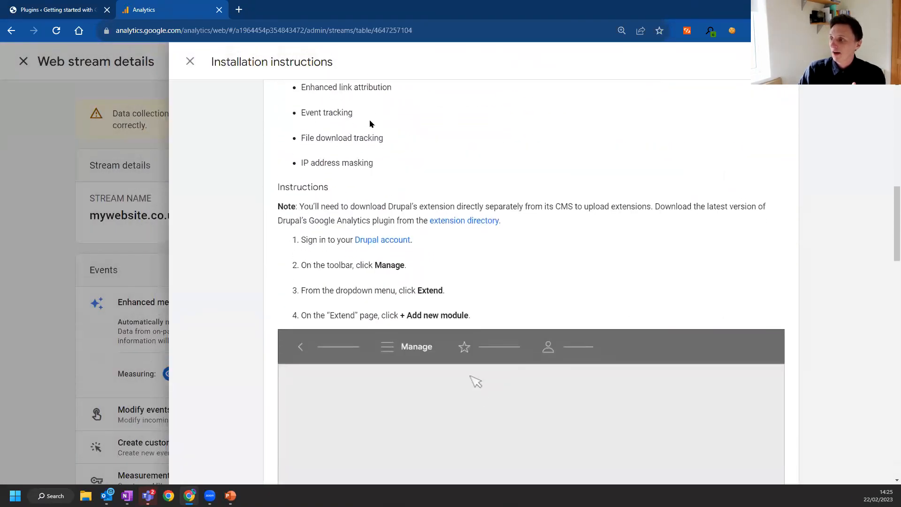
{"action": "scroll", "coordinate": [370, 123], "scroll_direction": "down", "scroll_amount": 4}
{"action": "scroll", "coordinate": [438, 225], "scroll_direction": "down", "scroll_amount": 2}
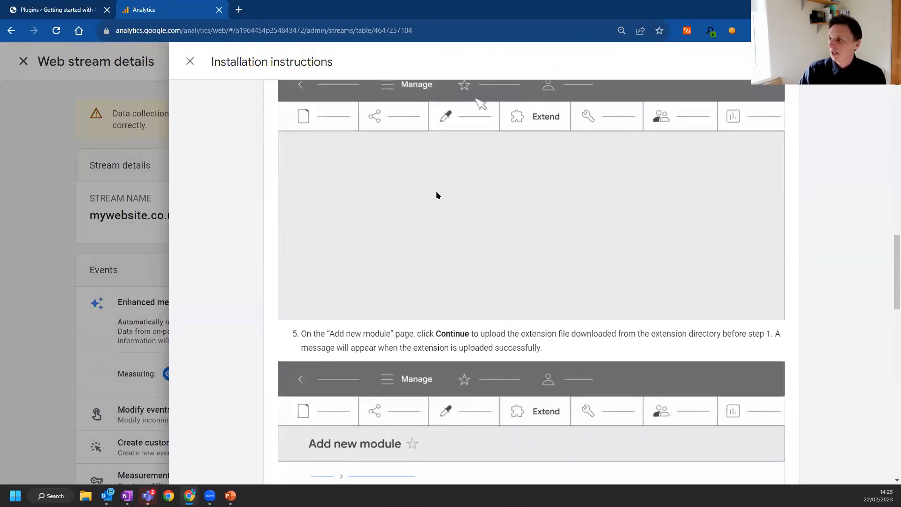
{"action": "scroll", "coordinate": [436, 195], "scroll_direction": "down", "scroll_amount": 9}
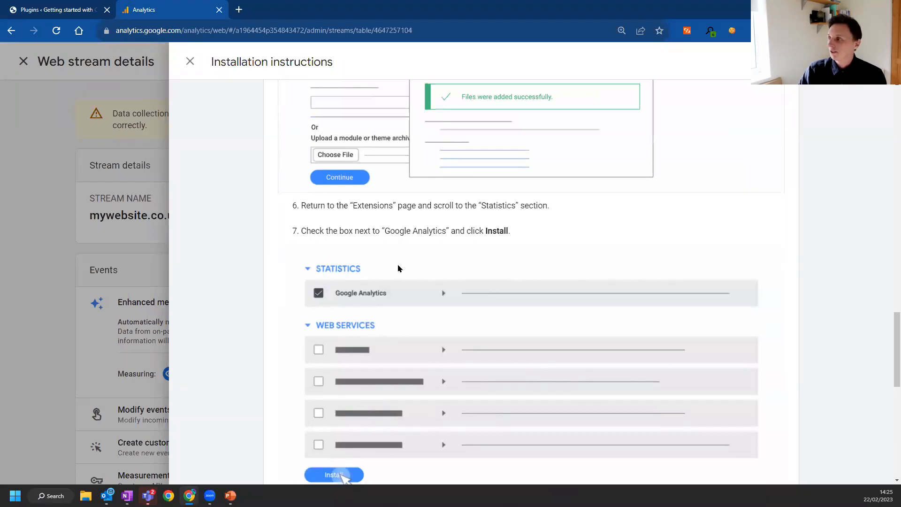
{"action": "scroll", "coordinate": [399, 266], "scroll_direction": "down", "scroll_amount": 6}
{"action": "scroll", "coordinate": [436, 277], "scroll_direction": "up", "scroll_amount": 20}
{"action": "scroll", "coordinate": [470, 272], "scroll_direction": "up", "scroll_amount": 3}
{"action": "scroll", "coordinate": [417, 352], "scroll_direction": "down", "scroll_amount": 1}
Switch the installation platform to the Site Kit plugin, and examine the Google tag code for manual installation.
{"action": "left_click", "coordinate": [399, 327]}
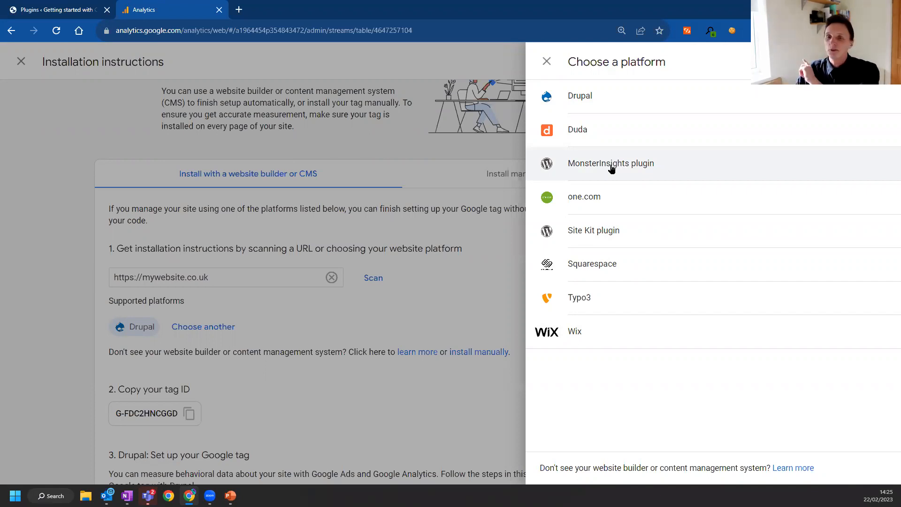
{"action": "left_click", "coordinate": [600, 238]}
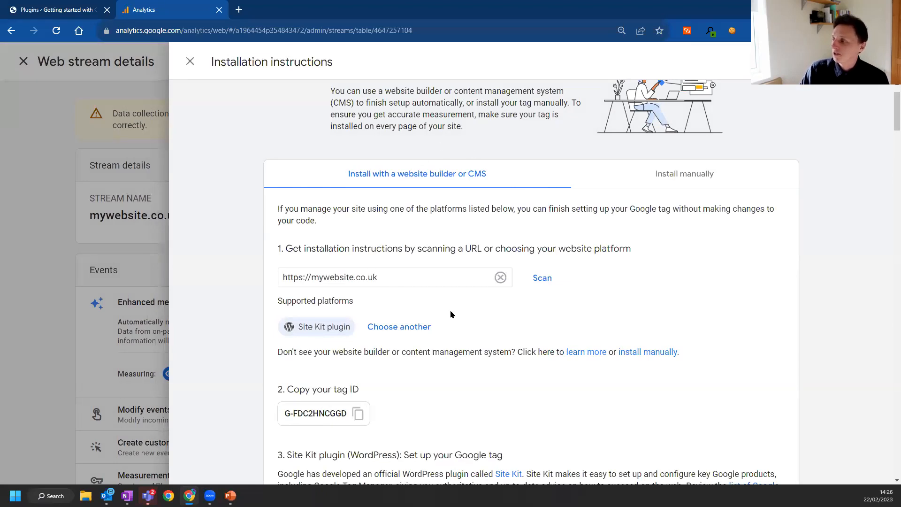
{"action": "left_click", "coordinate": [698, 183]}
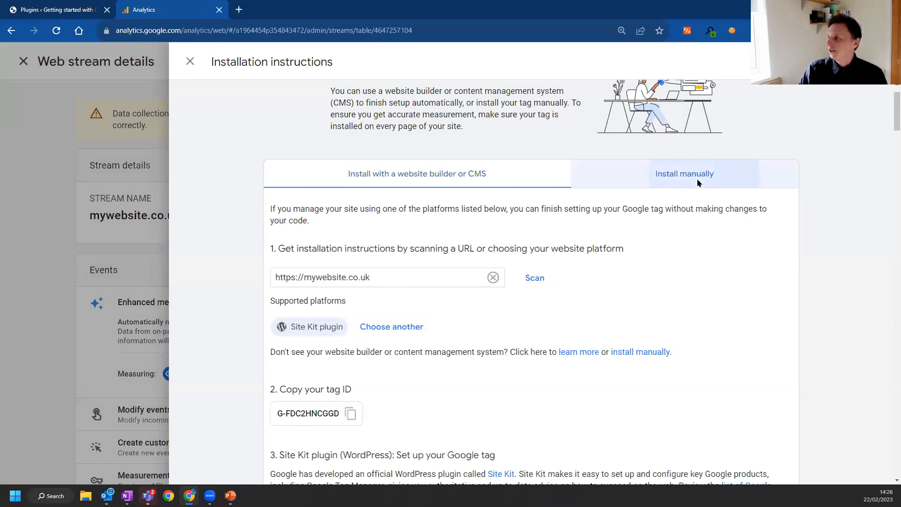
{"action": "left_click_drag", "start_coordinate": [338, 391], "coordinate": [289, 290]}
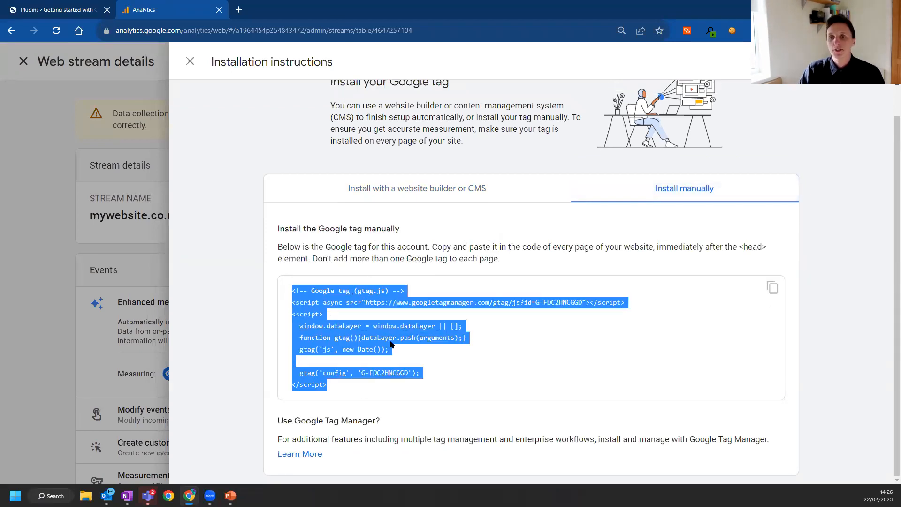
{"action": "left_click", "coordinate": [401, 379]}
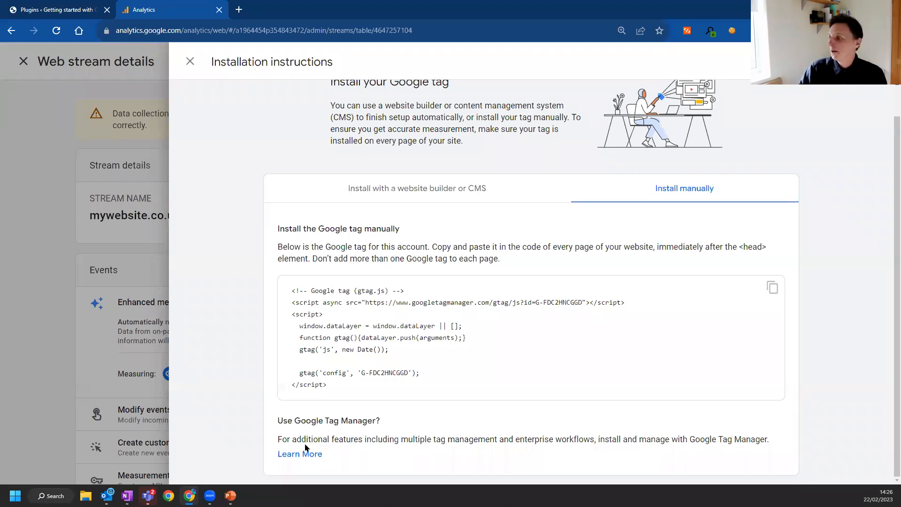
Return to the website builder or CMS instructions and read the WordPress setup steps for the Site Kit plugin.
{"action": "left_click", "coordinate": [383, 202]}
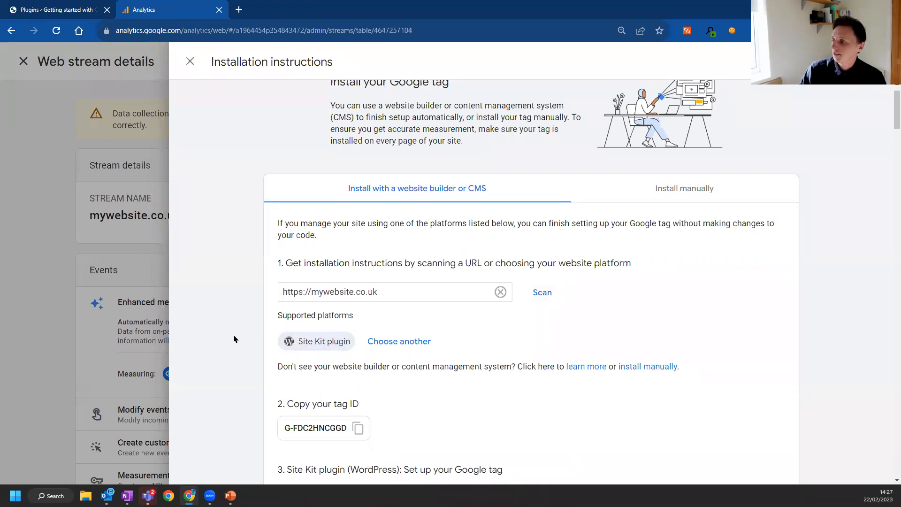
{"action": "scroll", "coordinate": [236, 339], "scroll_direction": "down", "scroll_amount": 4}
{"action": "scroll", "coordinate": [302, 300], "scroll_direction": "down", "scroll_amount": 4}
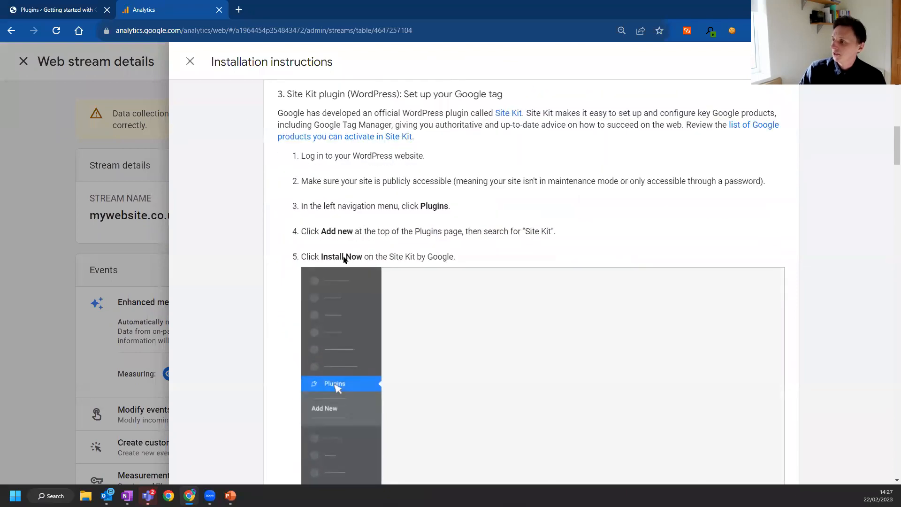
{"action": "scroll", "coordinate": [299, 275], "scroll_direction": "down", "scroll_amount": 2}
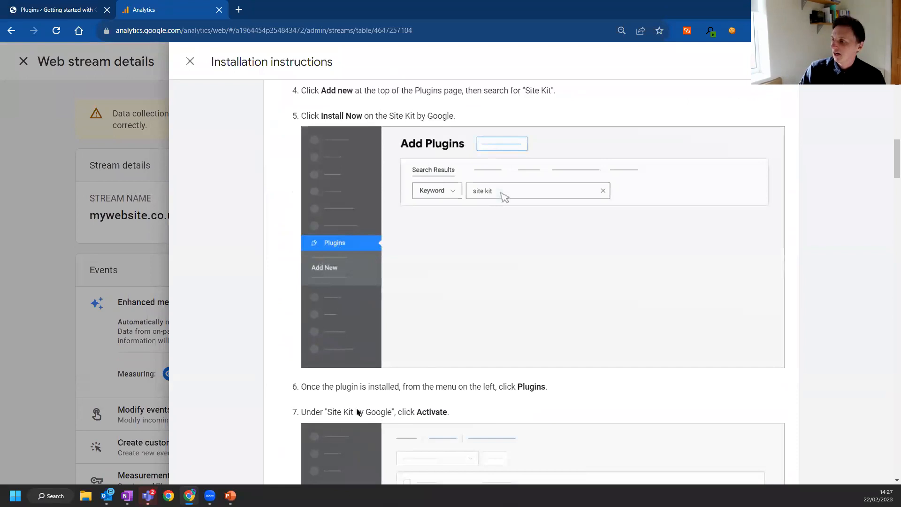
{"action": "scroll", "coordinate": [282, 362], "scroll_direction": "down", "scroll_amount": 2}
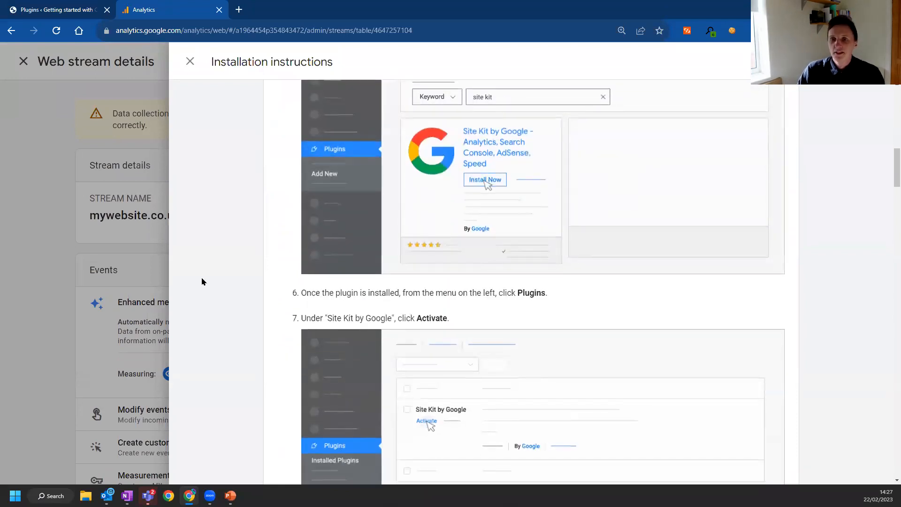
Switch to the WordPress plugins page, review the Site Kit by Google plugin details, and close them.
{"action": "left_click", "coordinate": [44, 11]}
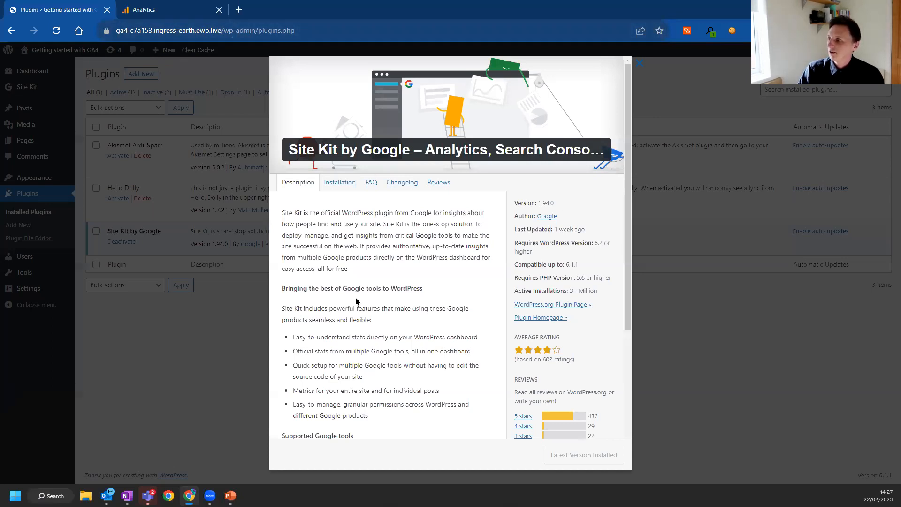
{"action": "scroll", "coordinate": [355, 301], "scroll_direction": "down", "scroll_amount": 4}
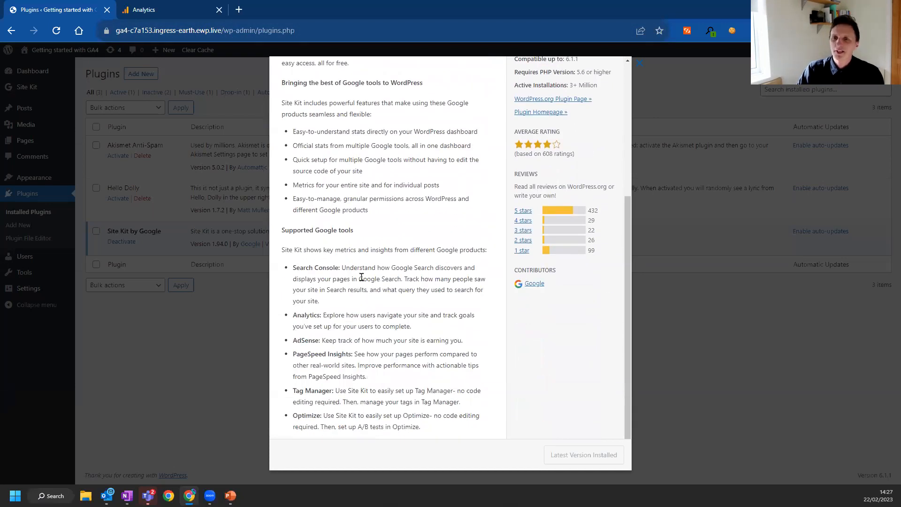
{"action": "scroll", "coordinate": [437, 312], "scroll_direction": "up", "scroll_amount": 4}
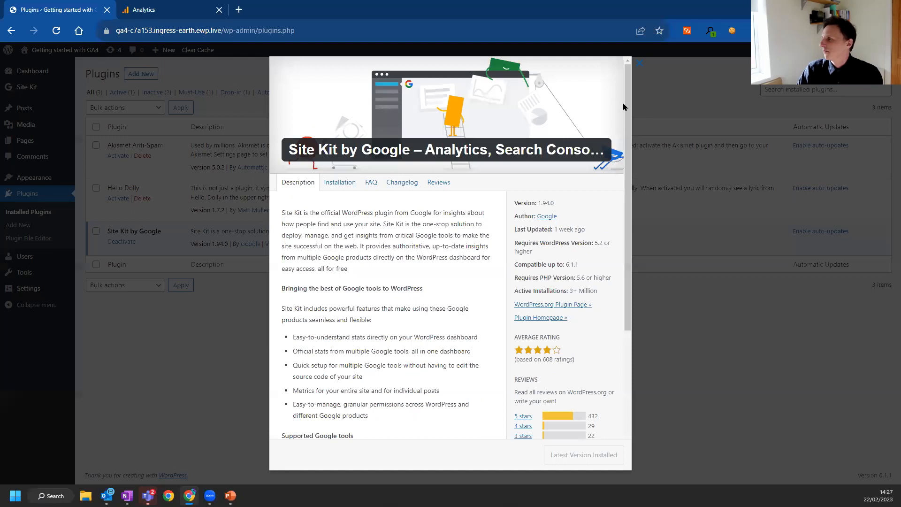
{"action": "left_click", "coordinate": [641, 66]}
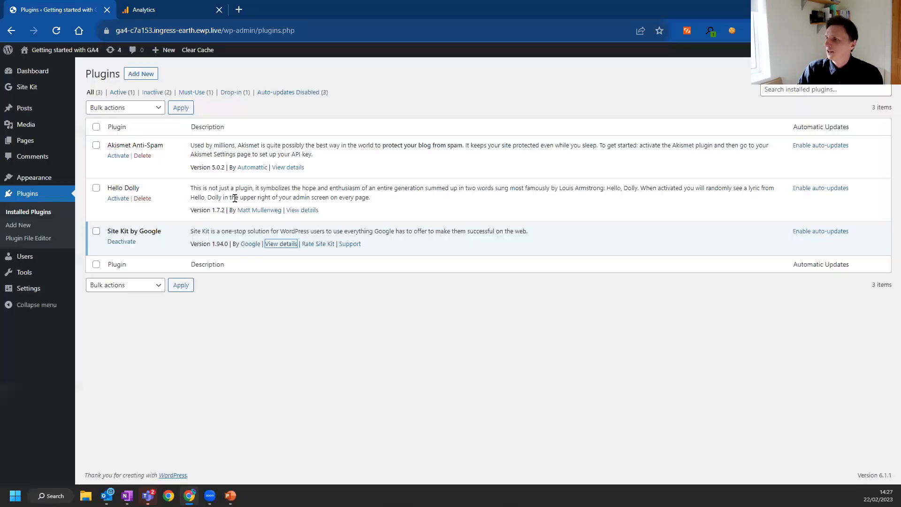
{"action": "left_click_drag", "start_coordinate": [109, 231], "coordinate": [174, 236]}
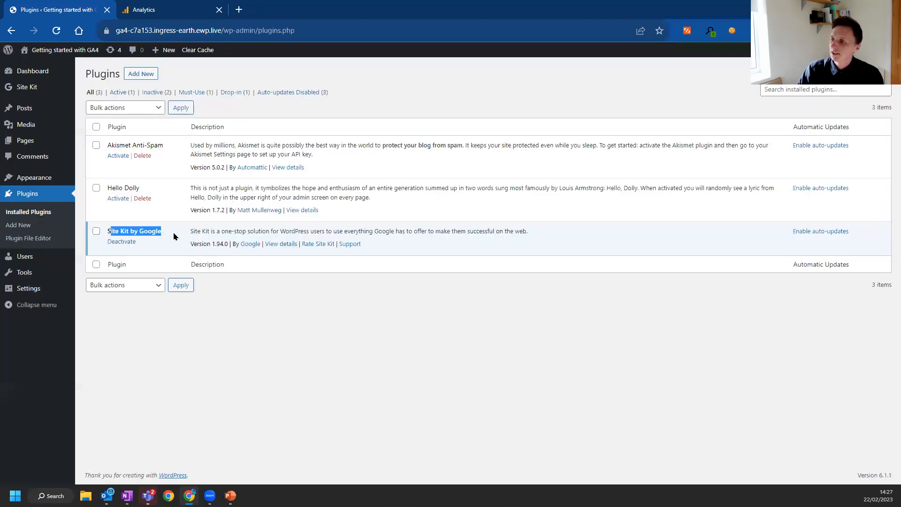
{"action": "left_click", "coordinate": [265, 359]}
Open Site Kit in WordPress, enable connecting Google Analytics as part of the setup, and start signing in with Google.
{"action": "left_click", "coordinate": [27, 88]}
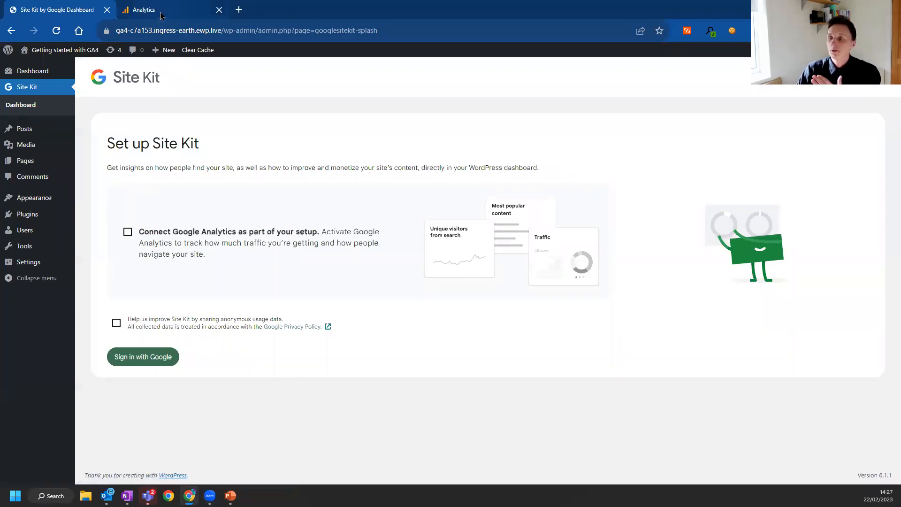
{"action": "left_click", "coordinate": [127, 233]}
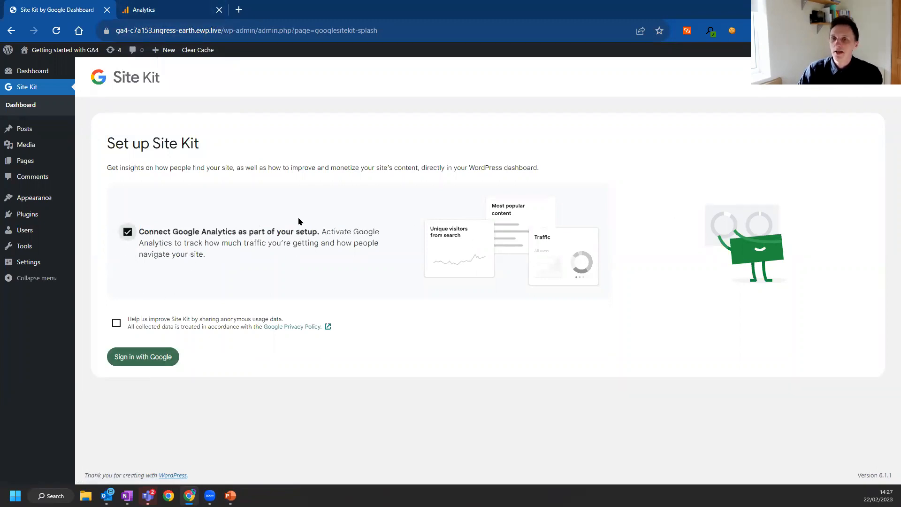
{"action": "left_click", "coordinate": [138, 364]}
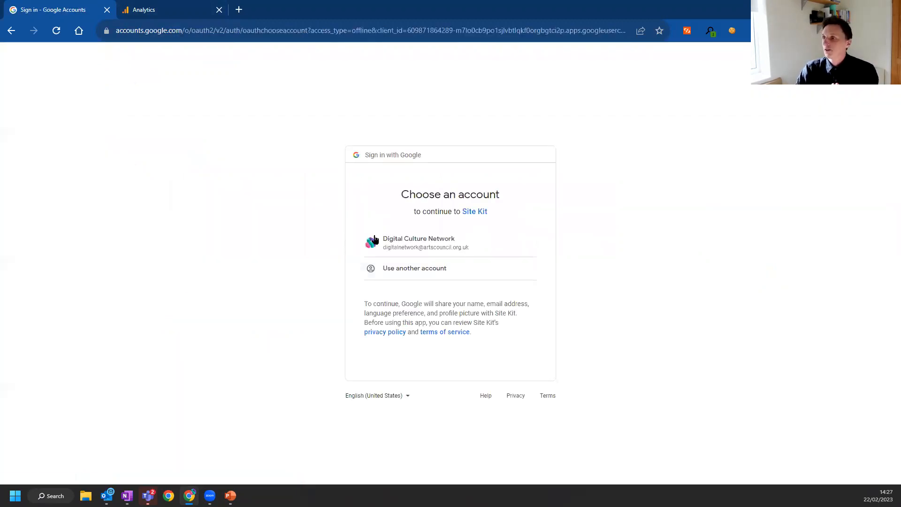
Sign in to Site Kit with the listed Google account and grant the additional access it requests.
{"action": "left_click", "coordinate": [163, 14]}
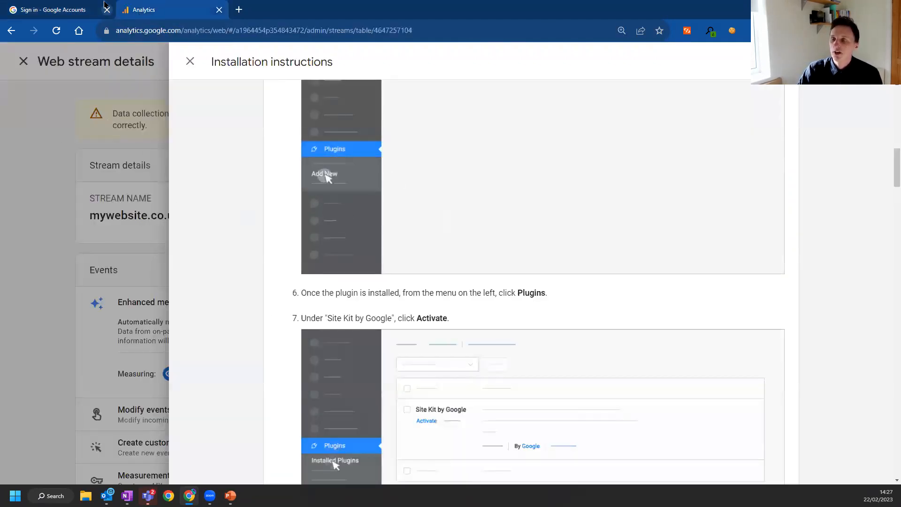
{"action": "left_click", "coordinate": [85, 11]}
{"action": "left_click", "coordinate": [438, 238]}
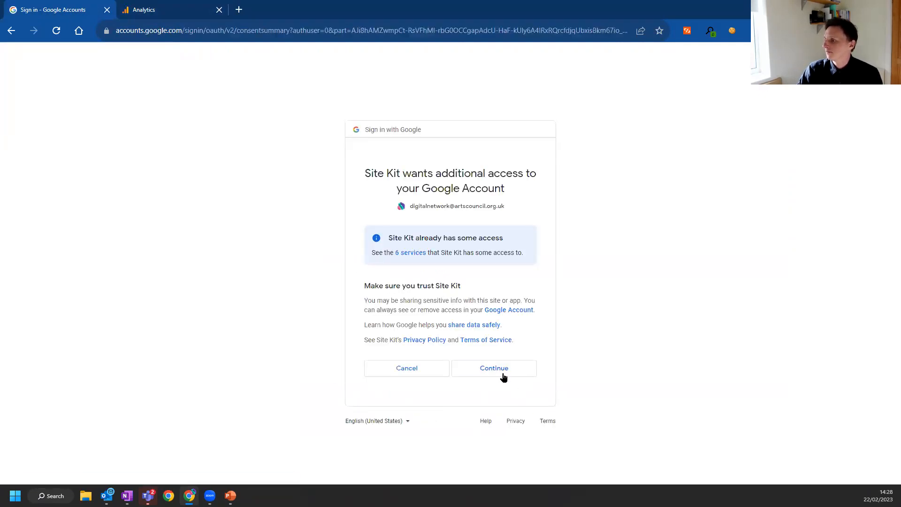
{"action": "left_click", "coordinate": [502, 371]}
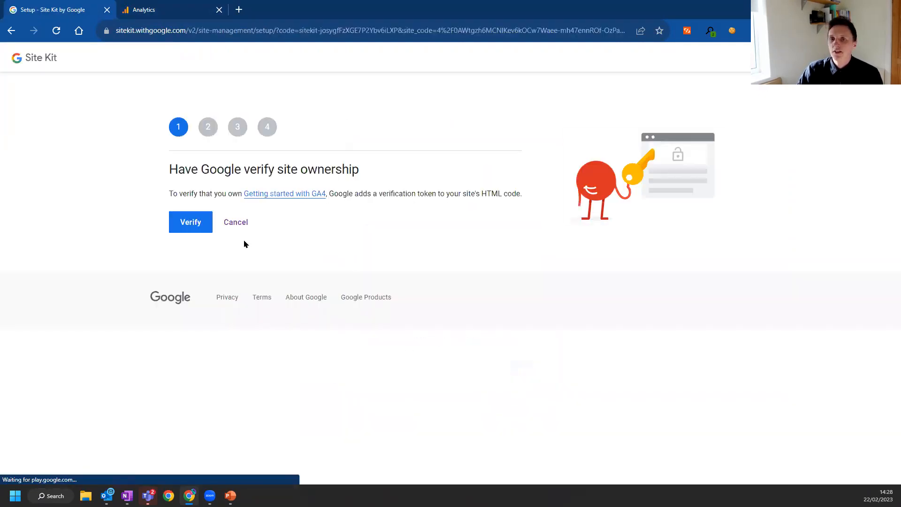
Verify ownership of the site, allow dashboard metrics, and continue through the Site Kit setup to the Google Analytics connection.
{"action": "left_click", "coordinate": [192, 231]}
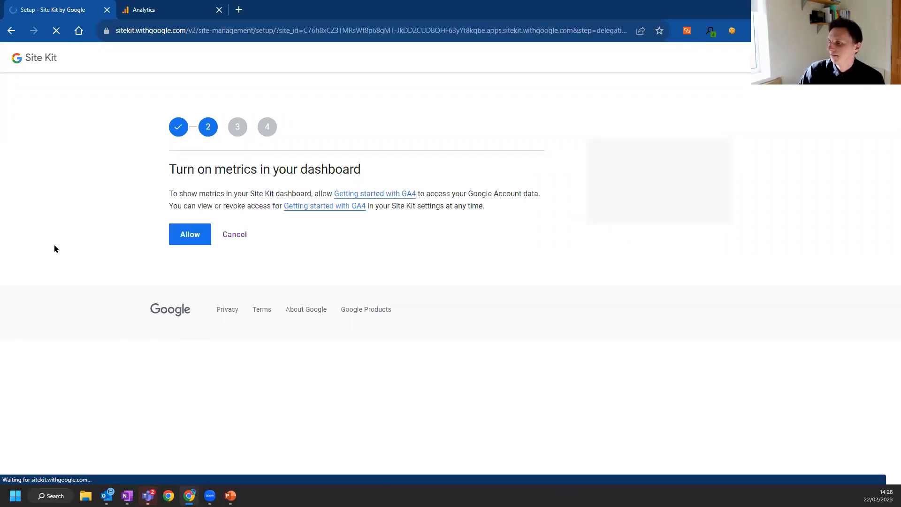
{"action": "left_click", "coordinate": [191, 239]}
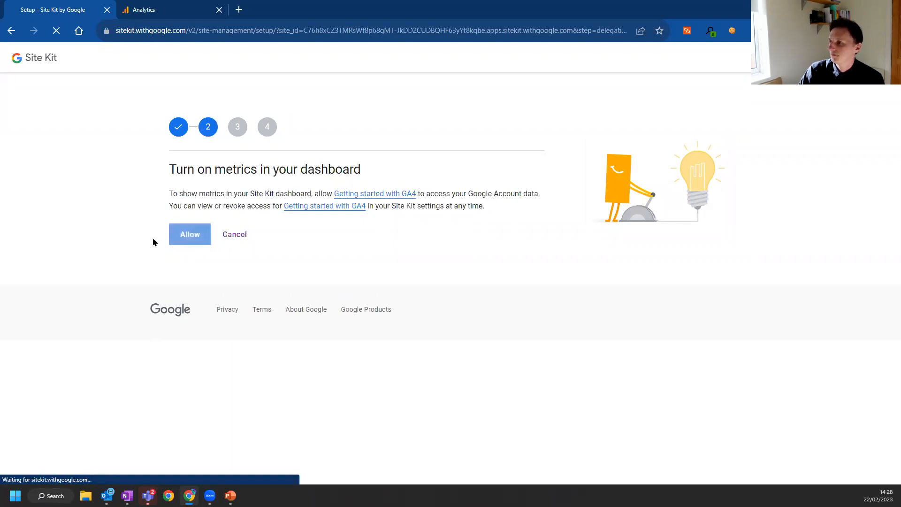
{"action": "left_click", "coordinate": [185, 230]}
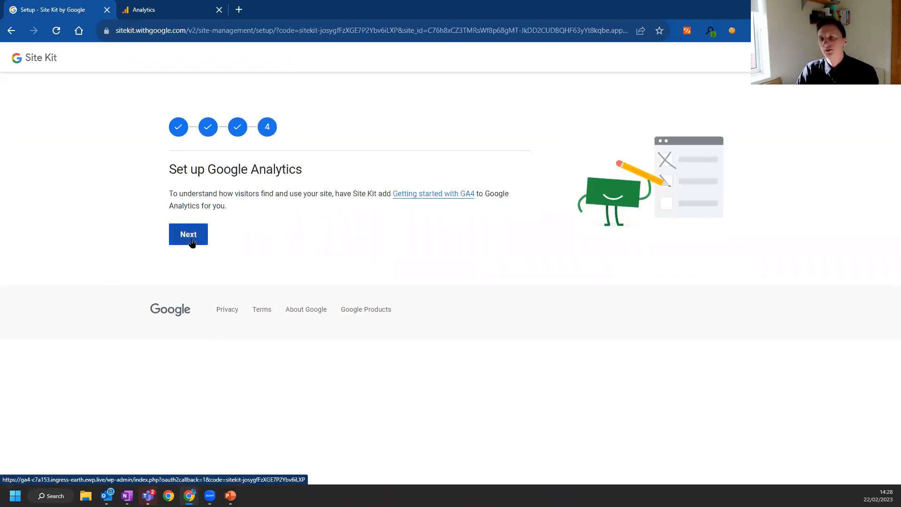
{"action": "left_click", "coordinate": [190, 240]}
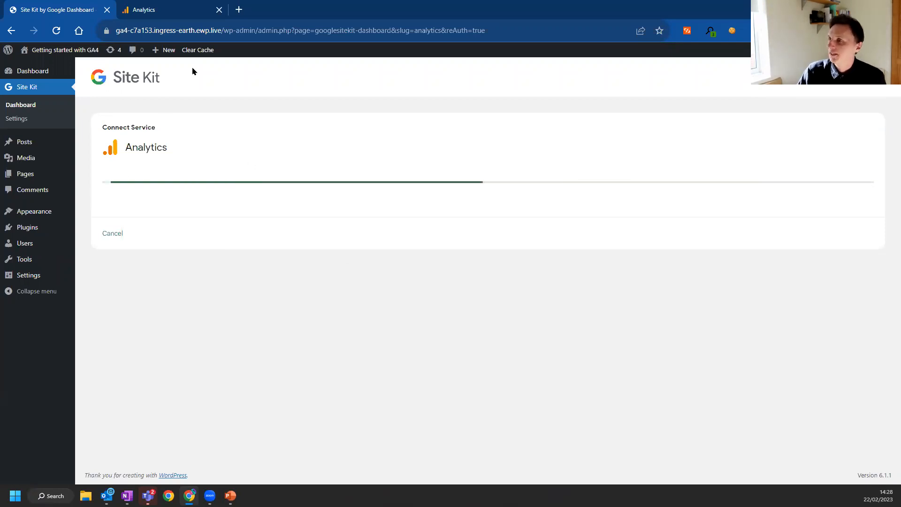
Switch back to Google Analytics and close the installation instructions to show the web stream details.
{"action": "left_click", "coordinate": [162, 10]}
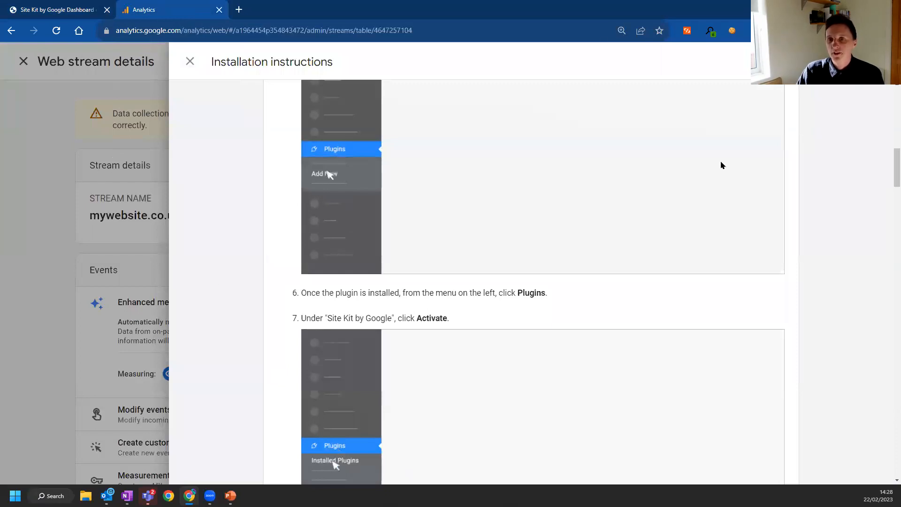
{"action": "left_click", "coordinate": [64, 253]}
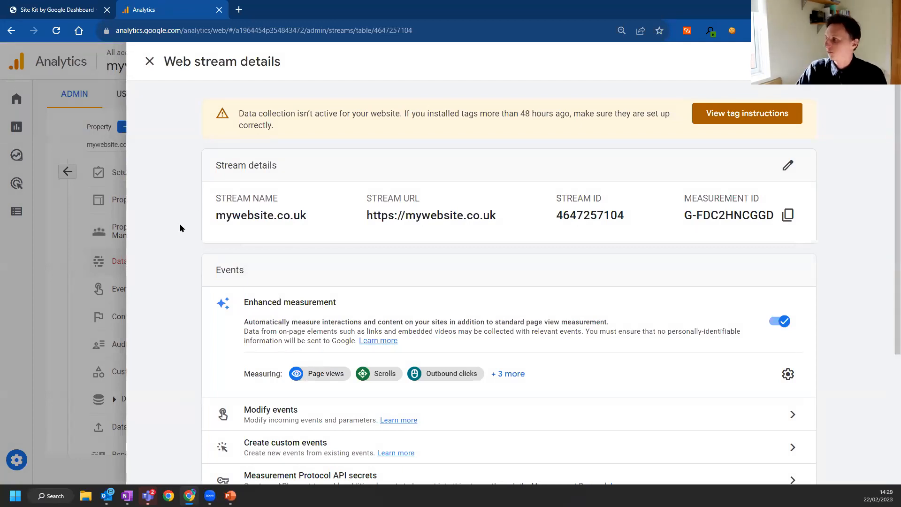
Open the tag configuration for the mywebsite.co.uk stream and expand the full list of Google tag settings.
{"action": "scroll", "coordinate": [180, 228], "scroll_direction": "down", "scroll_amount": 4}
{"action": "scroll", "coordinate": [191, 183], "scroll_direction": "up", "scroll_amount": 4}
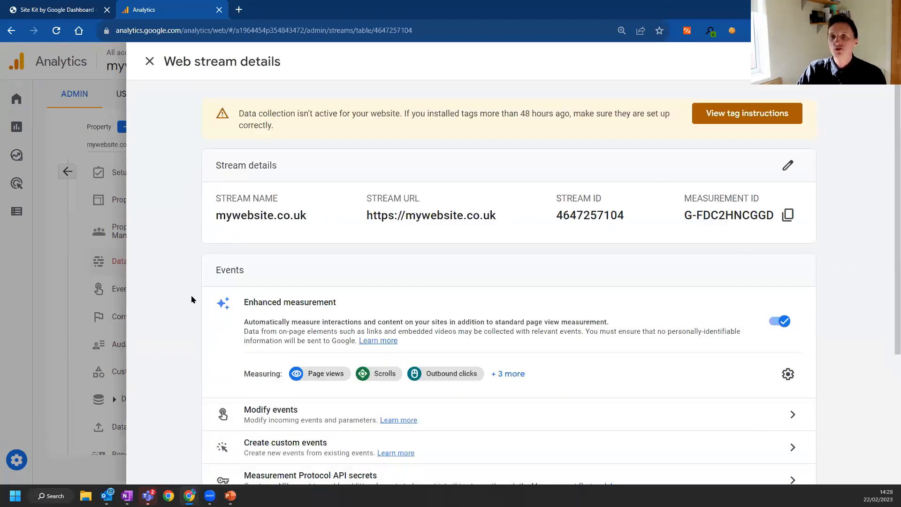
{"action": "scroll", "coordinate": [191, 300], "scroll_direction": "down", "scroll_amount": 4}
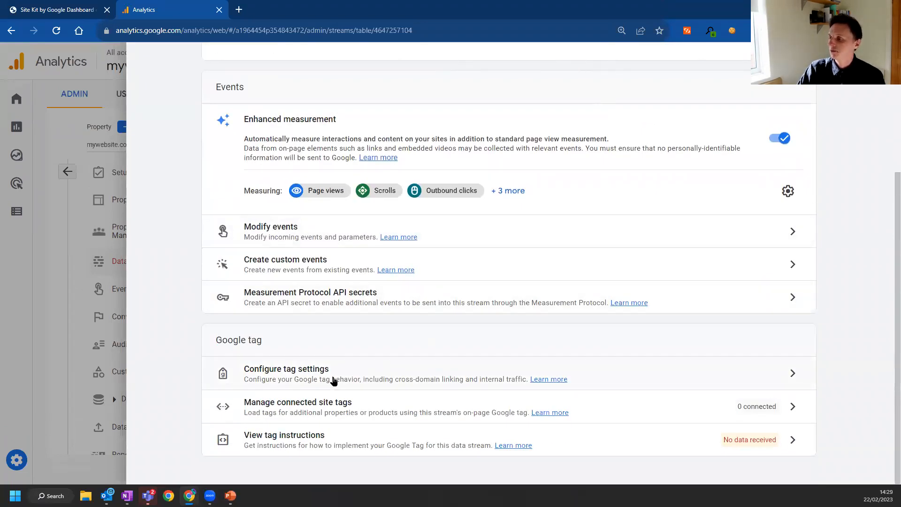
{"action": "left_click", "coordinate": [331, 381]}
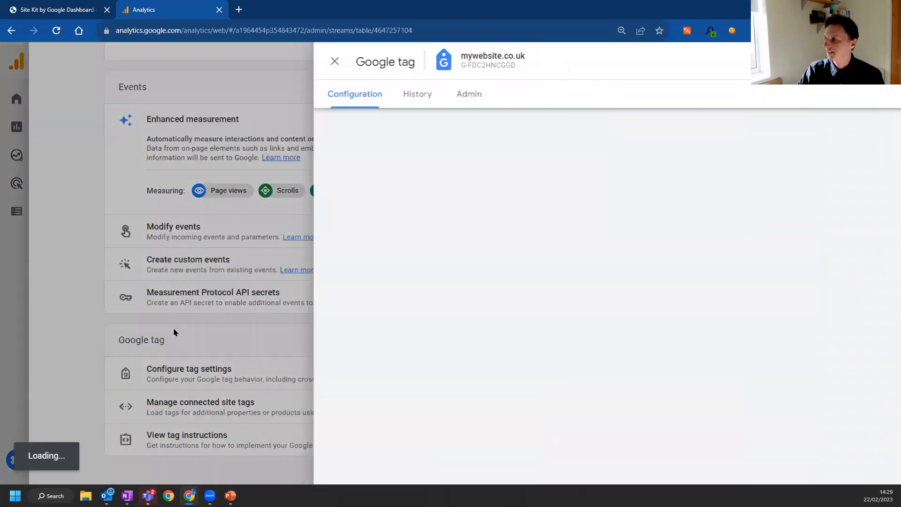
{"action": "scroll", "coordinate": [573, 210], "scroll_direction": "down", "scroll_amount": 1}
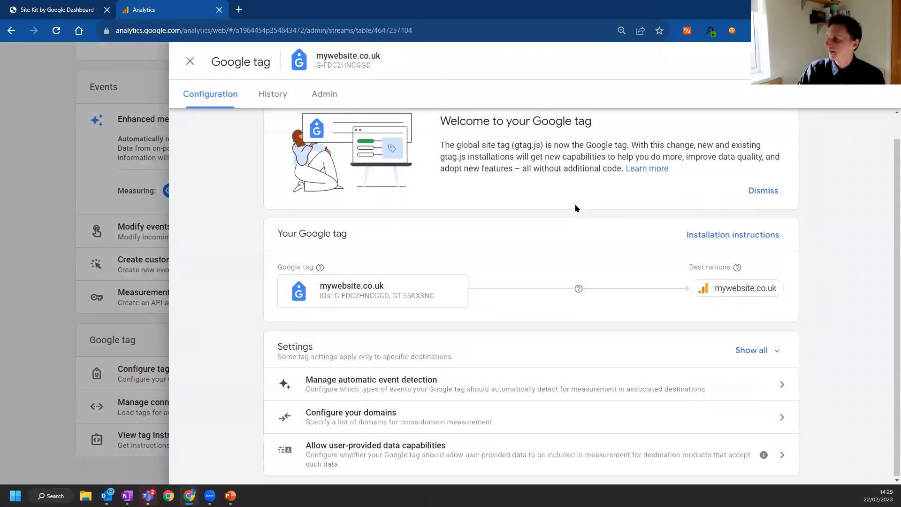
{"action": "left_click", "coordinate": [763, 354]}
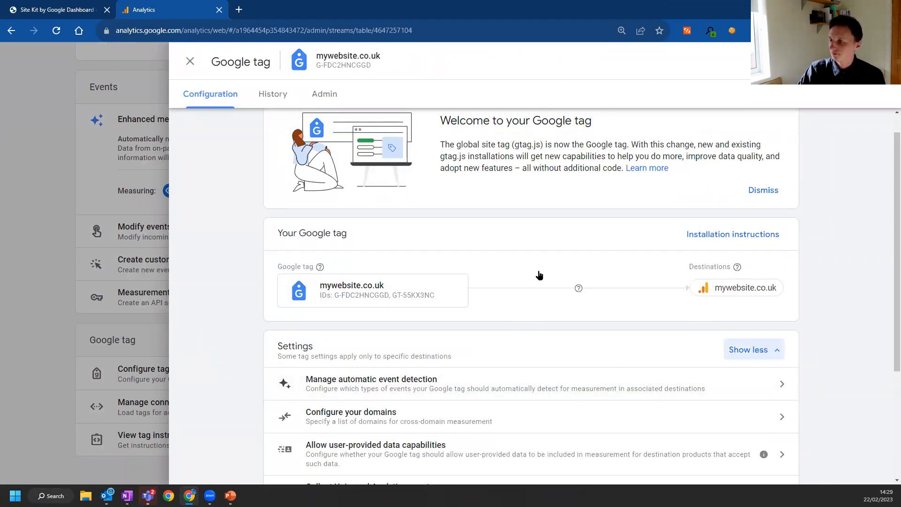
{"action": "scroll", "coordinate": [539, 275], "scroll_direction": "down", "scroll_amount": 3}
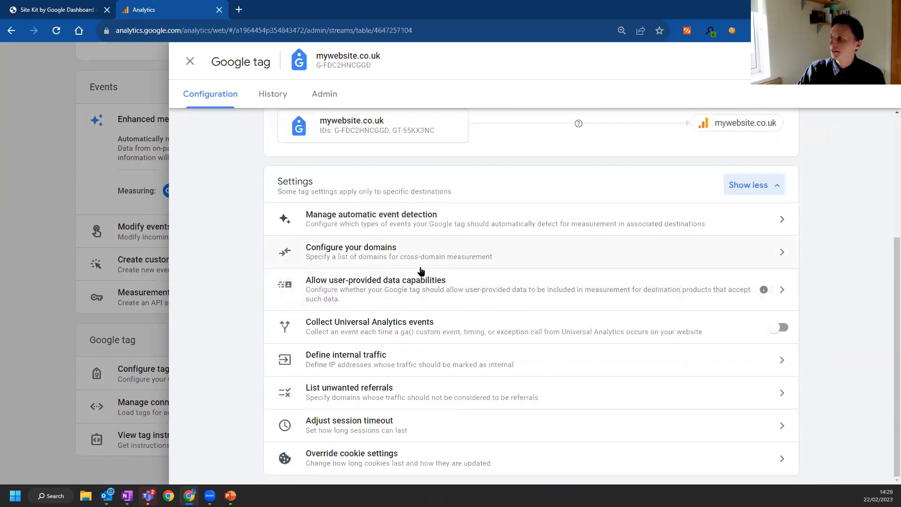
Configure the tag's domains with a condition that the domain contains mywebsite.co.uk, and save it.
{"action": "left_click", "coordinate": [361, 258]}
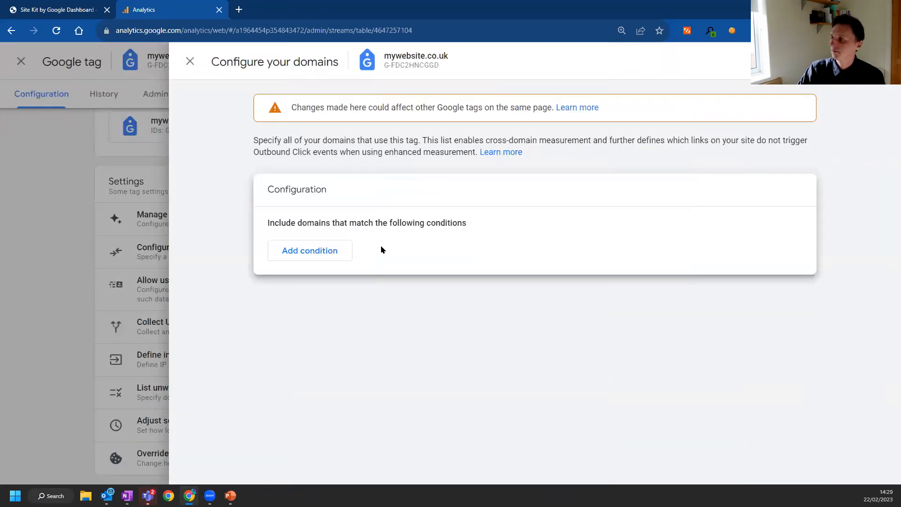
{"action": "left_click", "coordinate": [316, 258]}
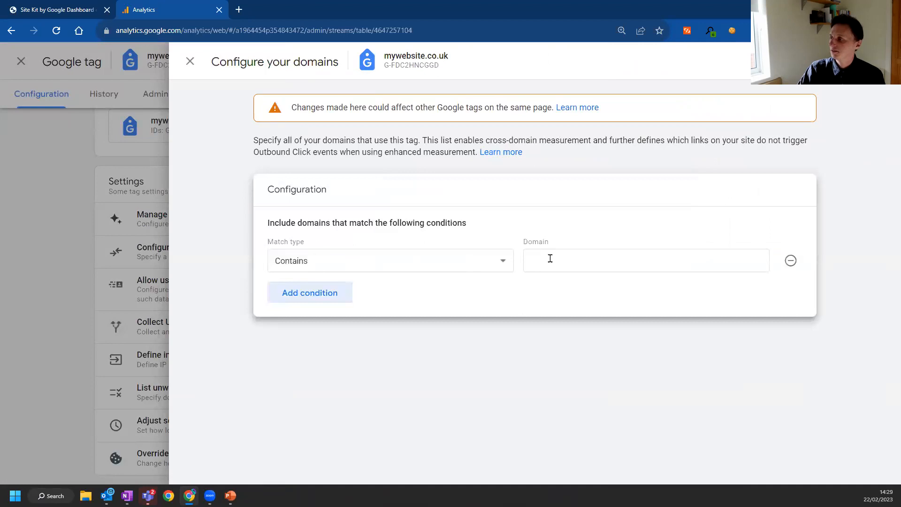
{"action": "left_click", "coordinate": [566, 258]}
{"action": "type", "text": "mywebsite.co.uk"}
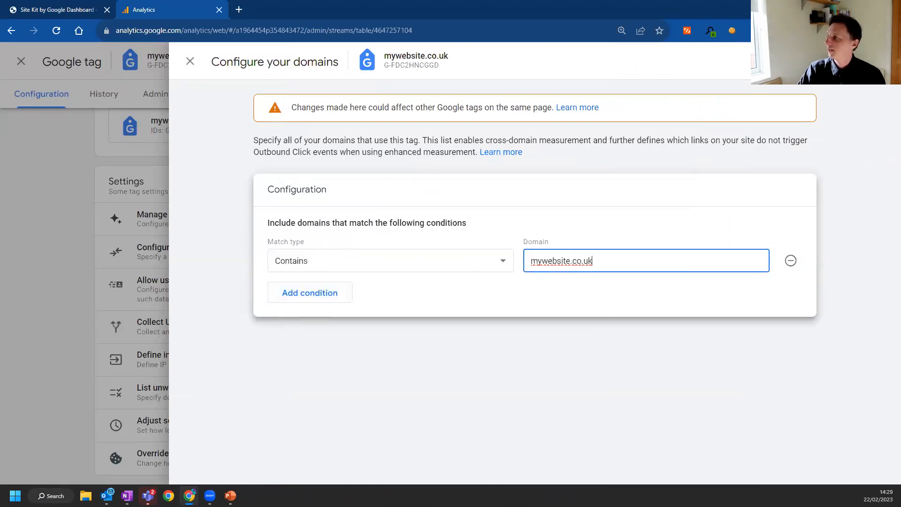
{"action": "left_click", "coordinate": [869, 62]}
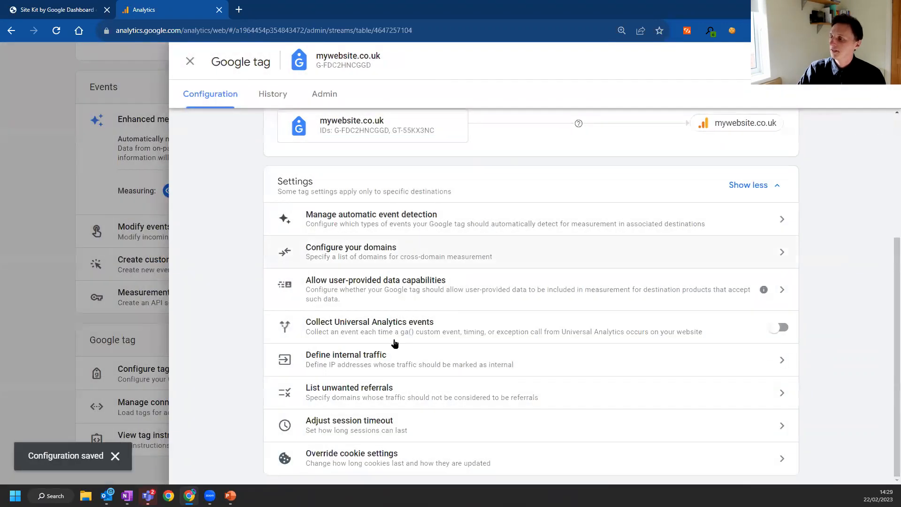
List mywebsite.co.uk as an unwanted referral using the match type Referral domain contains, and save the configuration.
{"action": "left_click", "coordinate": [345, 396]}
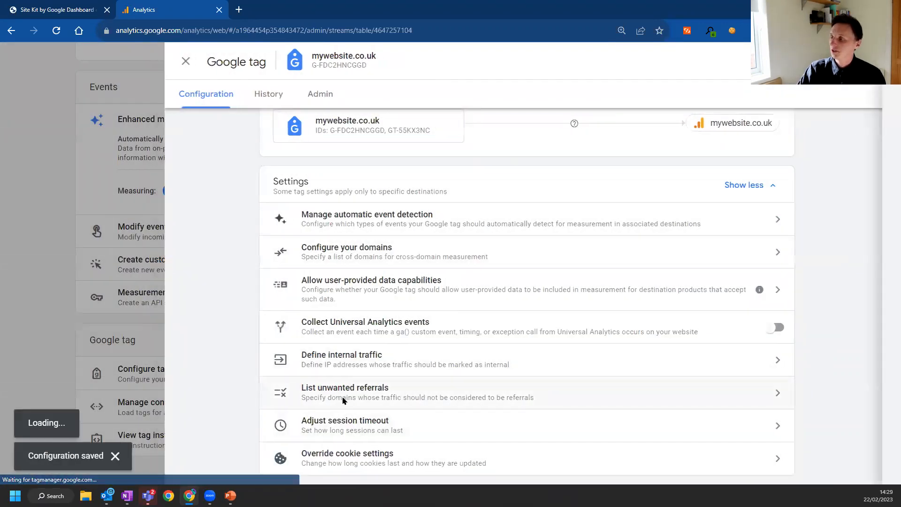
{"action": "left_click", "coordinate": [599, 200]}
{"action": "type", "text": "mywebsite.co.uk"}
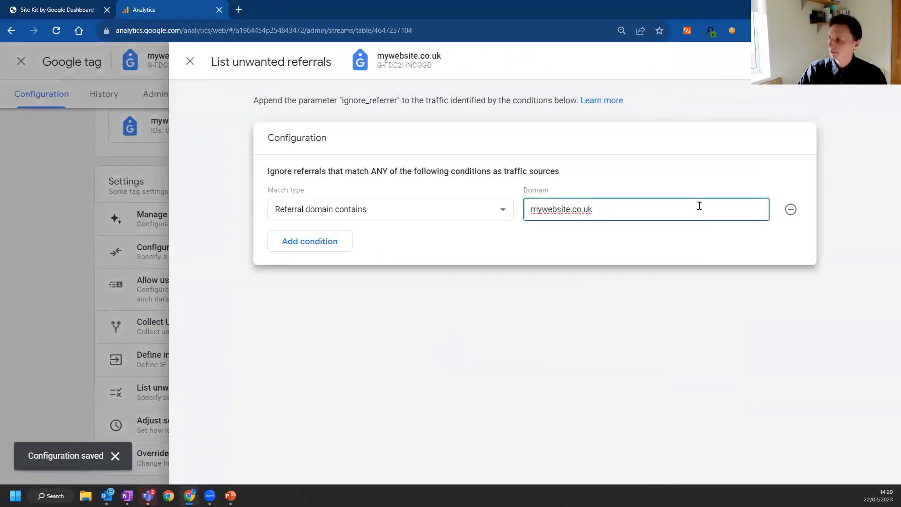
{"action": "left_click", "coordinate": [872, 61]}
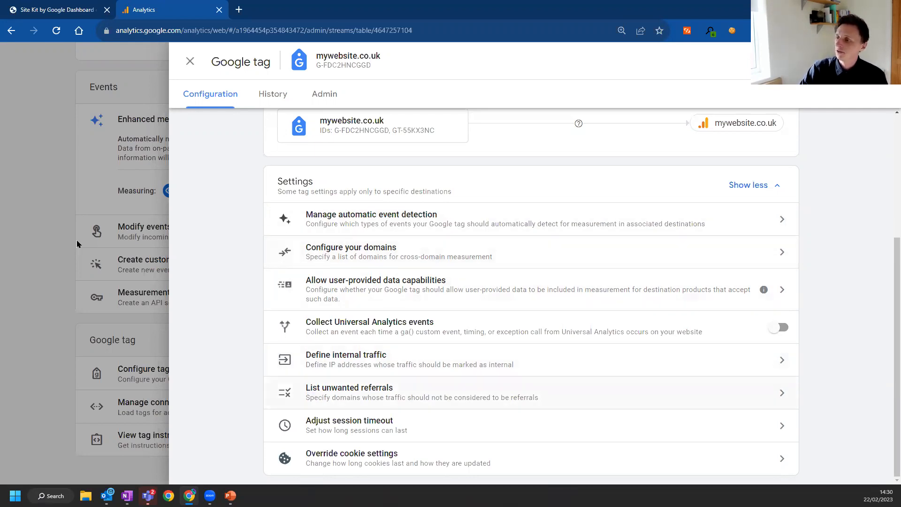
Close the Google tag settings and the web stream details to return to the property's data streams.
{"action": "left_click", "coordinate": [68, 254]}
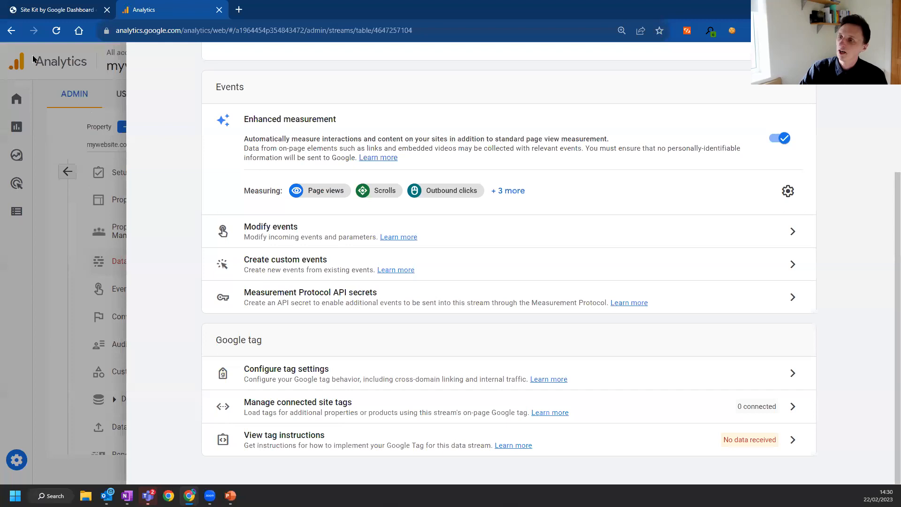
{"action": "scroll", "coordinate": [143, 172], "scroll_direction": "up", "scroll_amount": 4}
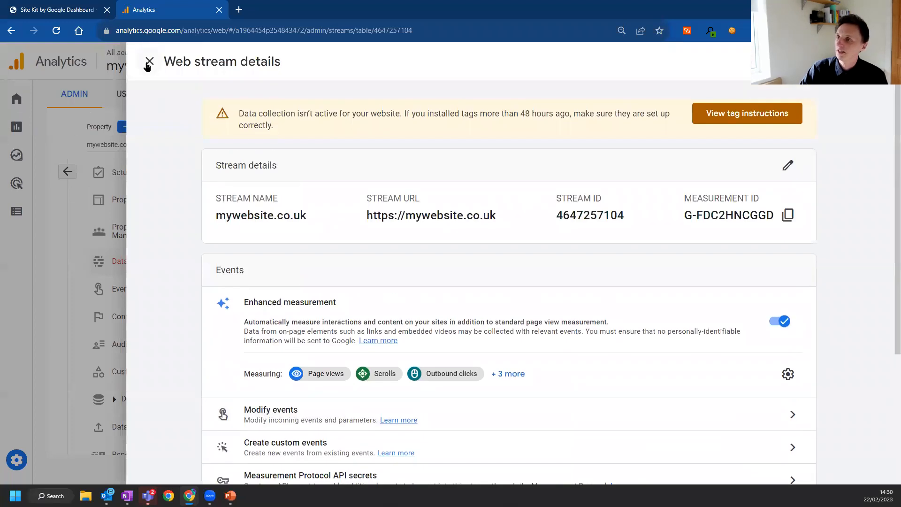
{"action": "left_click", "coordinate": [149, 61]}
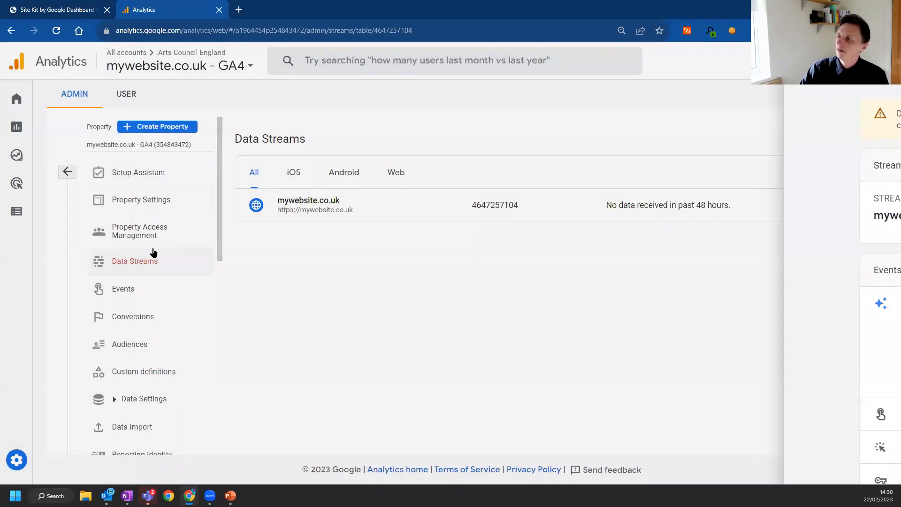
Set the property's event data retention to 14 months in the data settings and save the change.
{"action": "scroll", "coordinate": [157, 197], "scroll_direction": "down", "scroll_amount": 3}
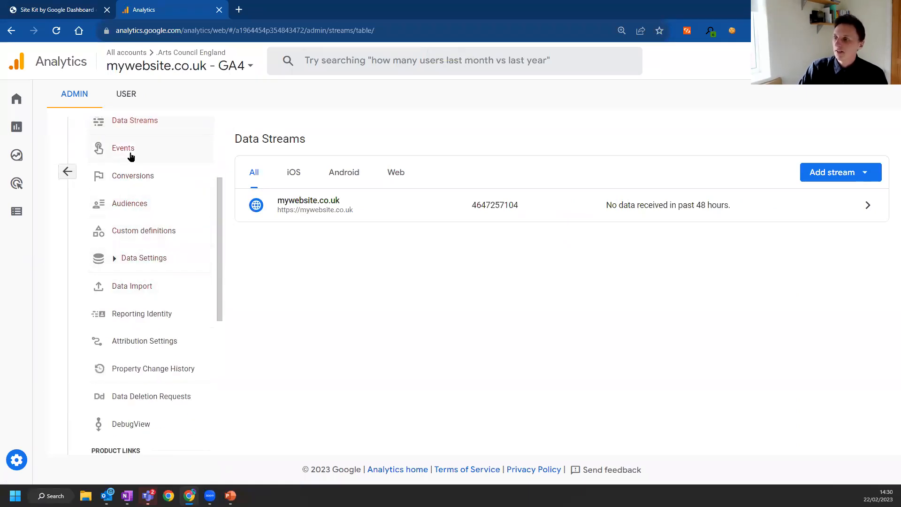
{"action": "left_click", "coordinate": [130, 263]}
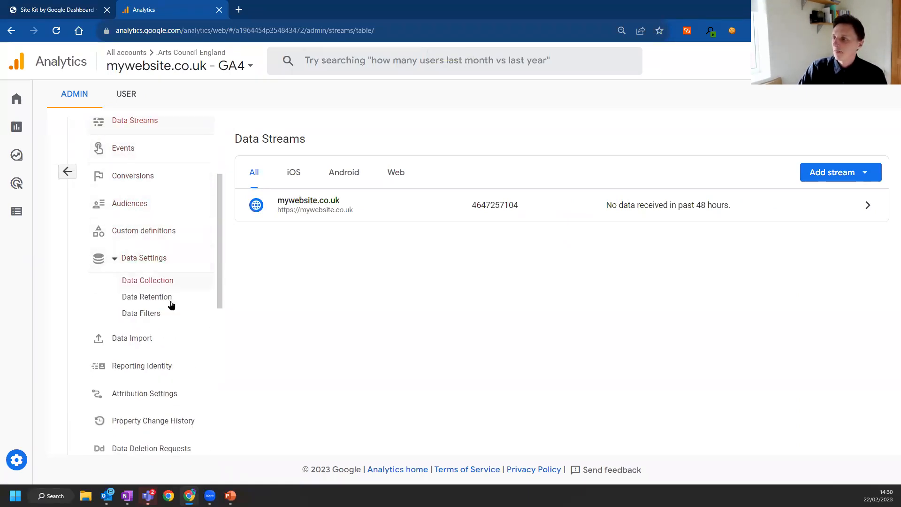
{"action": "left_click", "coordinate": [150, 301]}
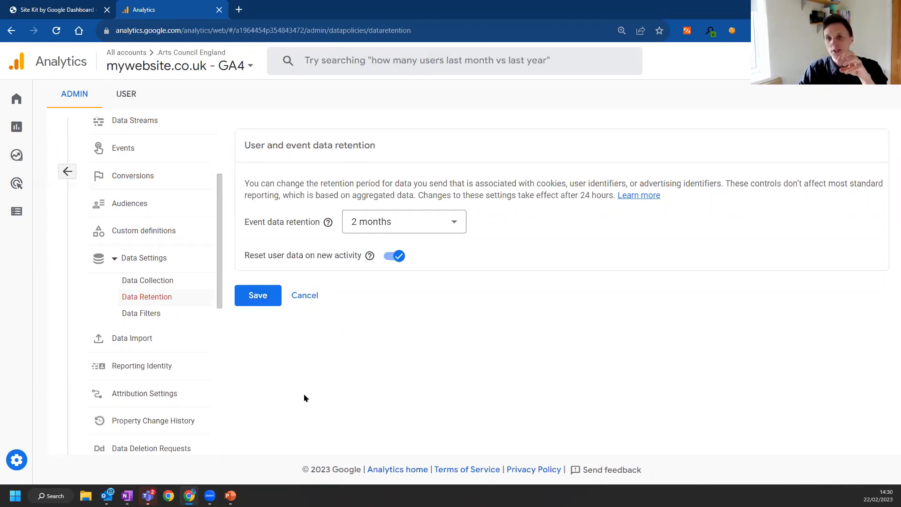
{"action": "left_click", "coordinate": [433, 222]}
{"action": "left_click", "coordinate": [400, 281]}
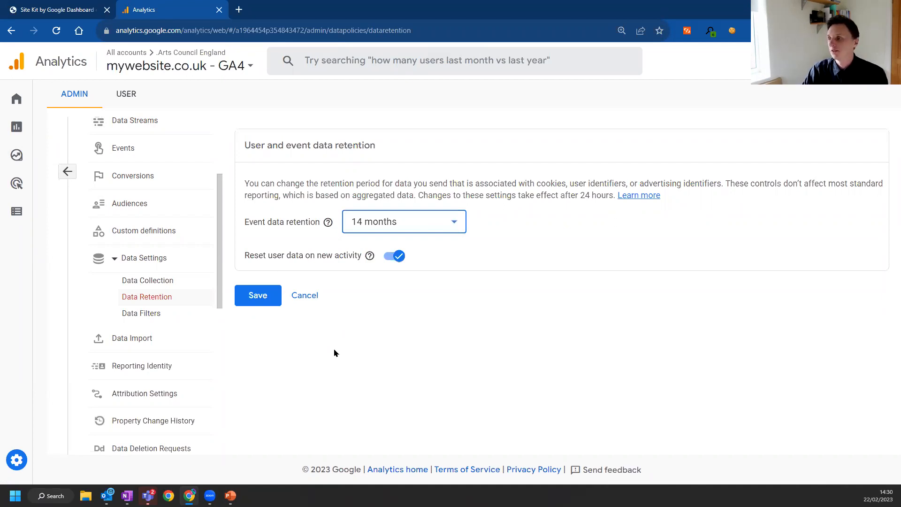
{"action": "left_click", "coordinate": [258, 295]}
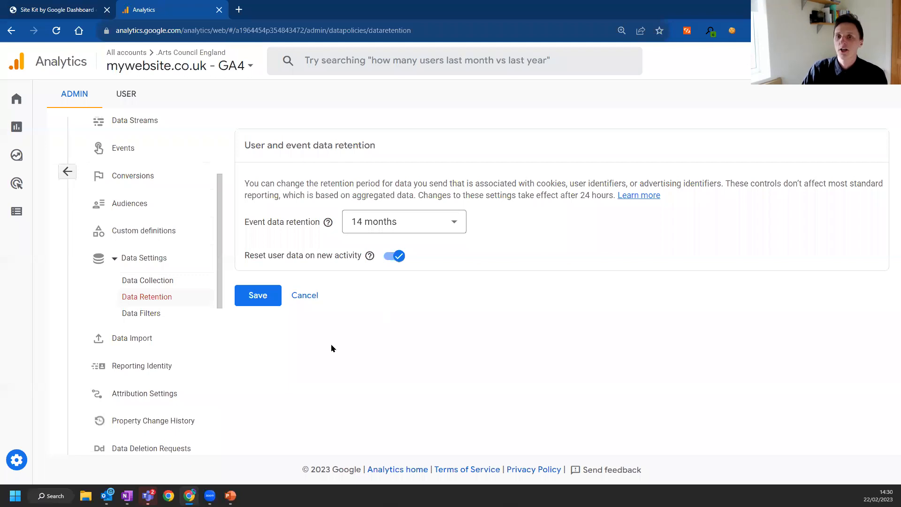
{"action": "left_click", "coordinate": [239, 298]}
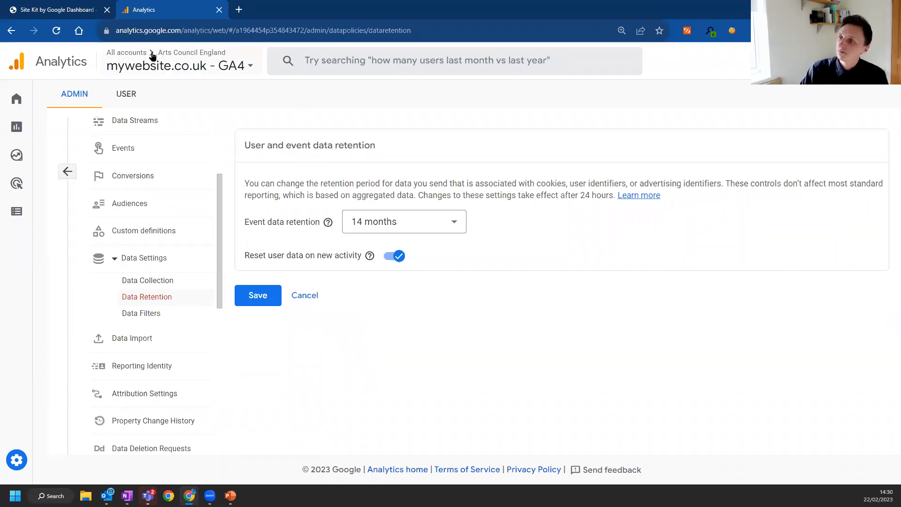
Switch back to Site Kit and select the .Arts Council England account with the mywebsite.co.uk - GA4 property.
{"action": "left_click", "coordinate": [35, 9]}
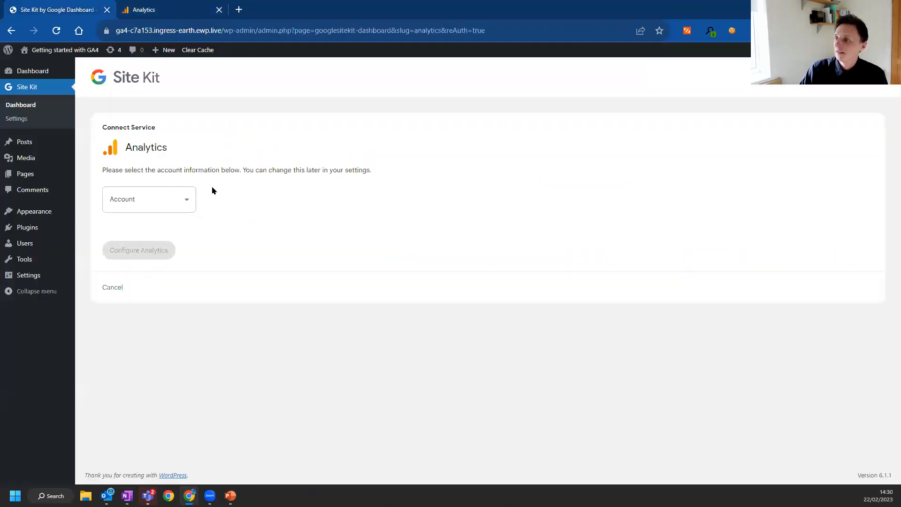
{"action": "left_click", "coordinate": [156, 204]}
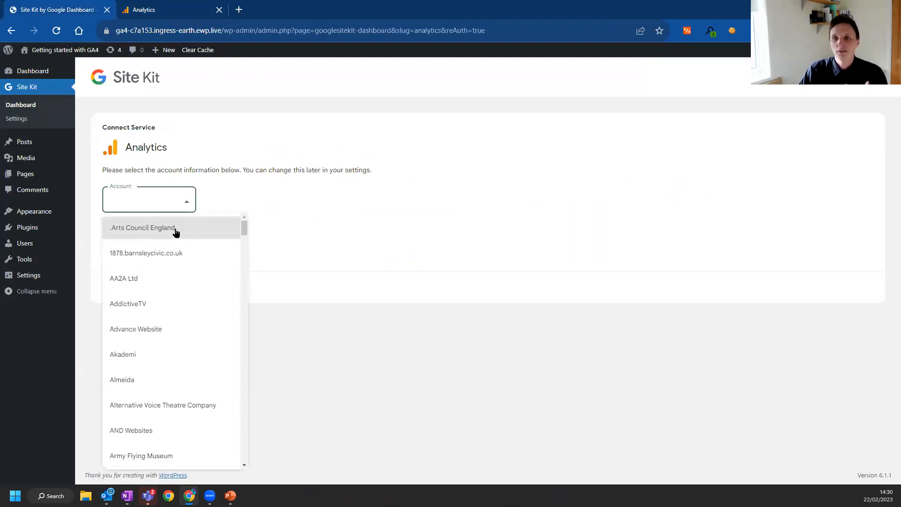
{"action": "left_click", "coordinate": [205, 232]}
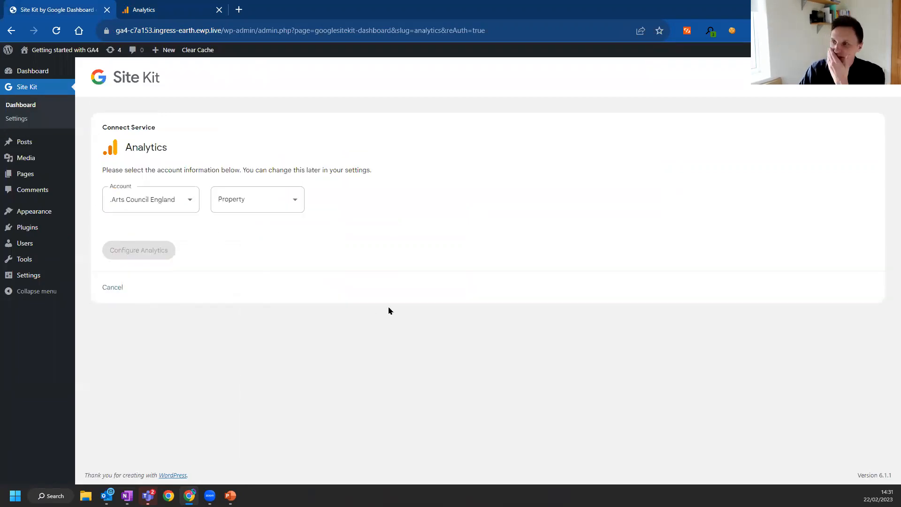
{"action": "left_click", "coordinate": [274, 204]}
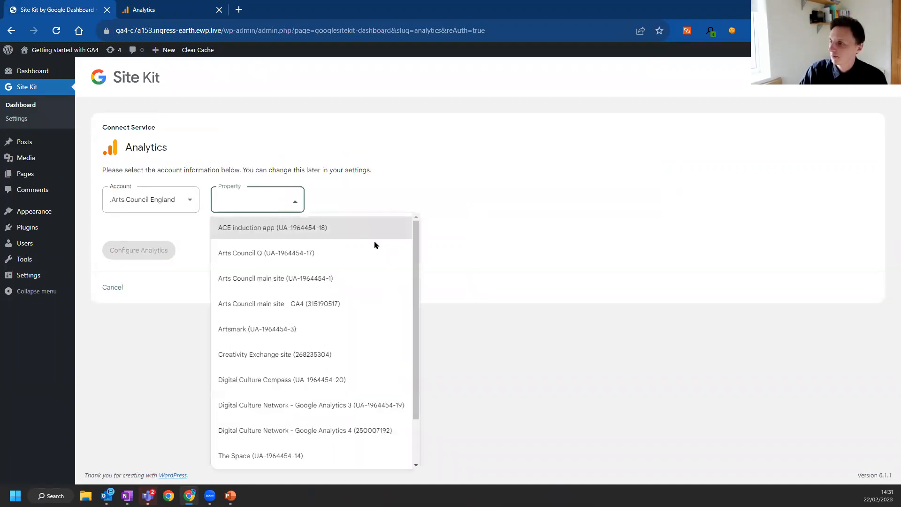
{"action": "scroll", "coordinate": [385, 328], "scroll_direction": "down", "scroll_amount": 2}
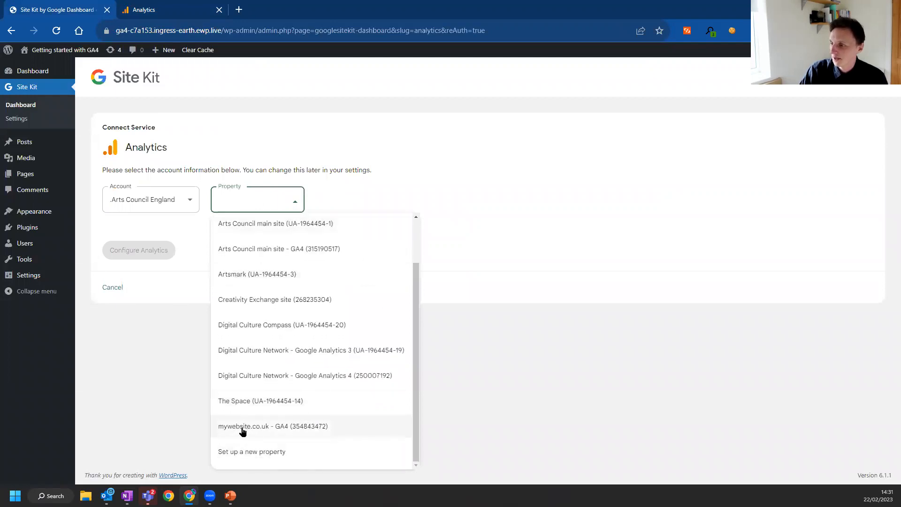
{"action": "left_click", "coordinate": [270, 433]}
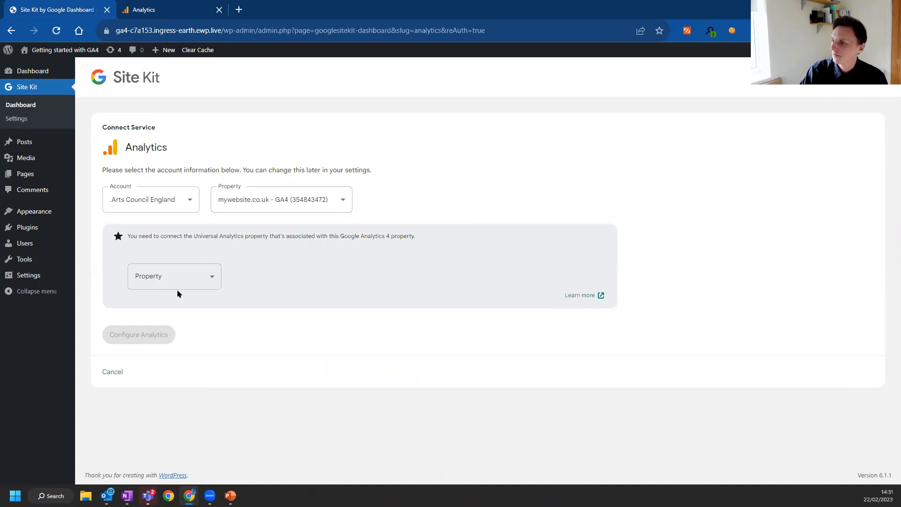
Select Digital Culture Network - Google Analytics 3 as the associated Universal Analytics property.
{"action": "left_click_drag", "start_coordinate": [195, 236], "coordinate": [311, 238]}
{"action": "left_click", "coordinate": [330, 236]}
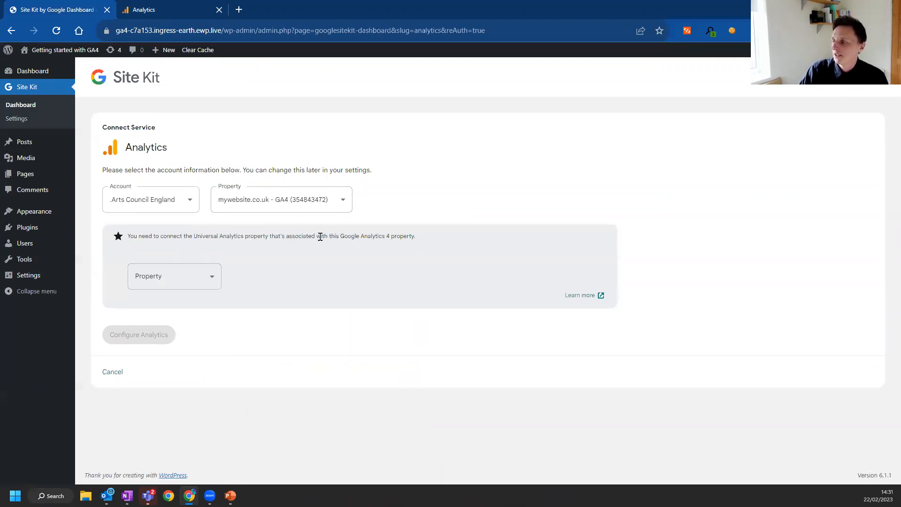
{"action": "left_click_drag", "start_coordinate": [186, 236], "coordinate": [359, 245]}
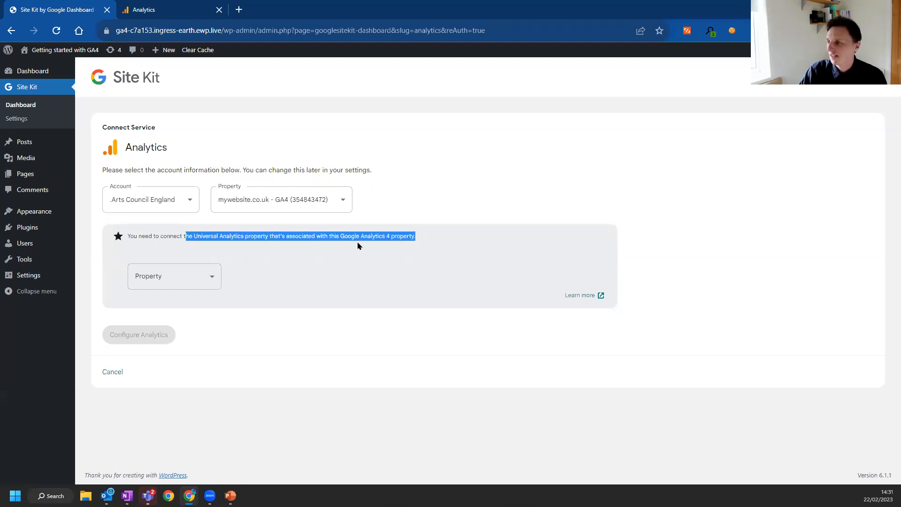
{"action": "left_click", "coordinate": [180, 277]}
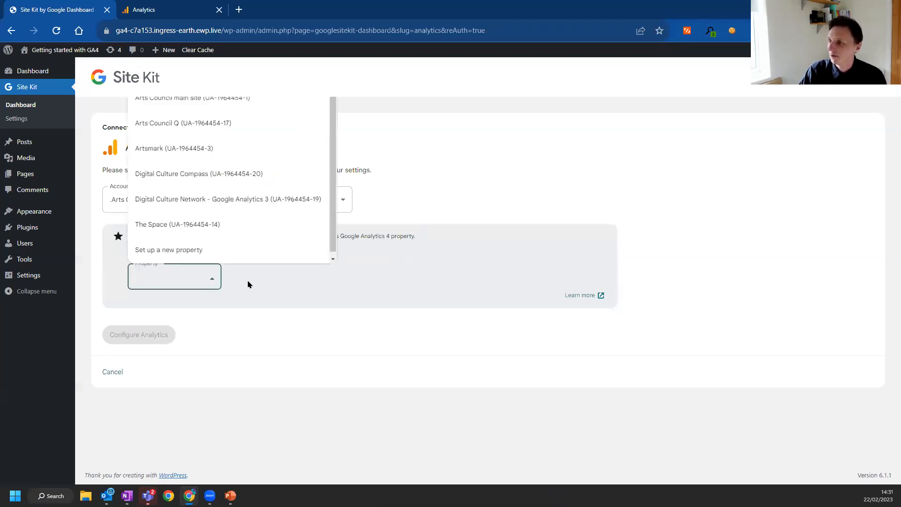
{"action": "scroll", "coordinate": [264, 227], "scroll_direction": "down", "scroll_amount": 1}
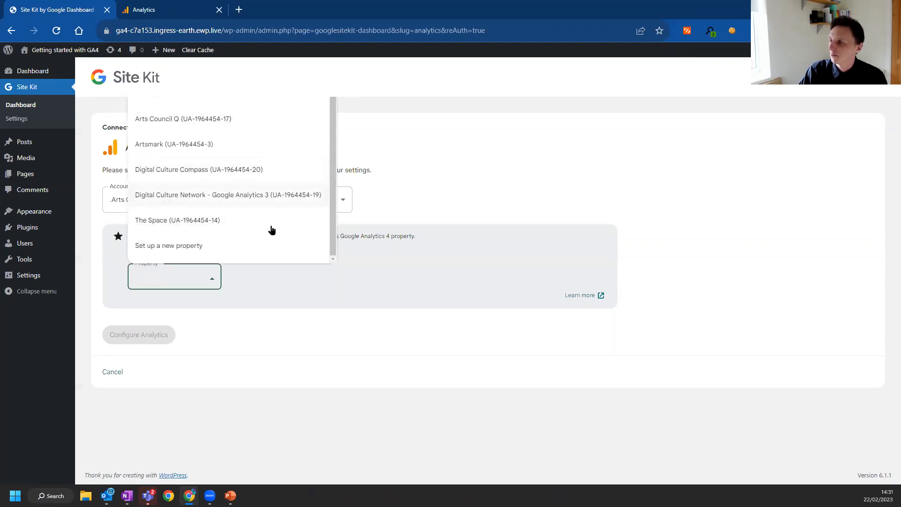
{"action": "left_click", "coordinate": [182, 198]}
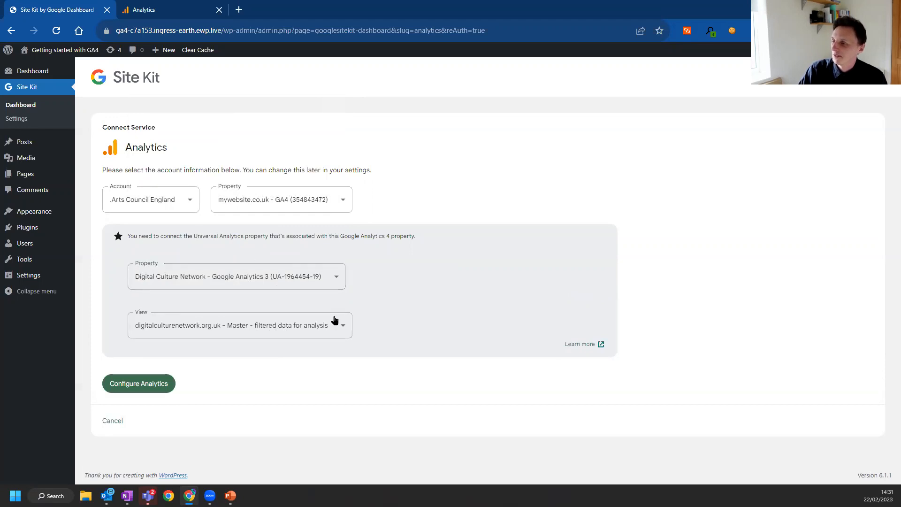
{"action": "left_click_drag", "start_coordinate": [194, 236], "coordinate": [298, 236]}
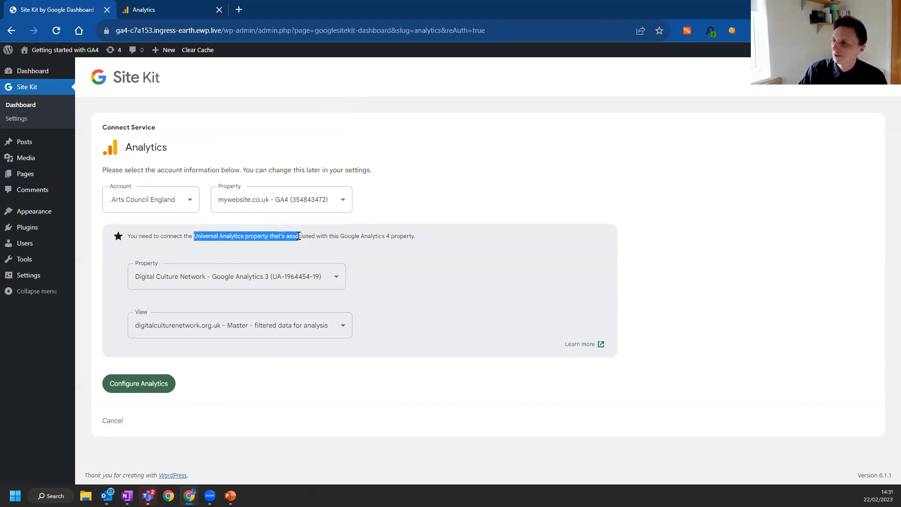
{"action": "left_click_drag", "start_coordinate": [194, 237], "coordinate": [272, 238]}
{"action": "left_click", "coordinate": [236, 245]}
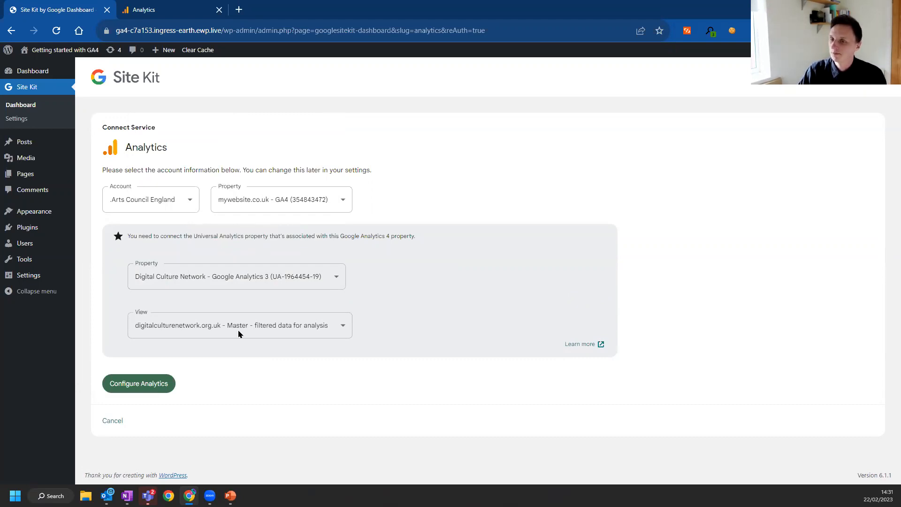
Configure Analytics with the selected properties and grant Site Kit the additional permission through the Digital Culture Network Google account.
{"action": "left_click", "coordinate": [151, 388]}
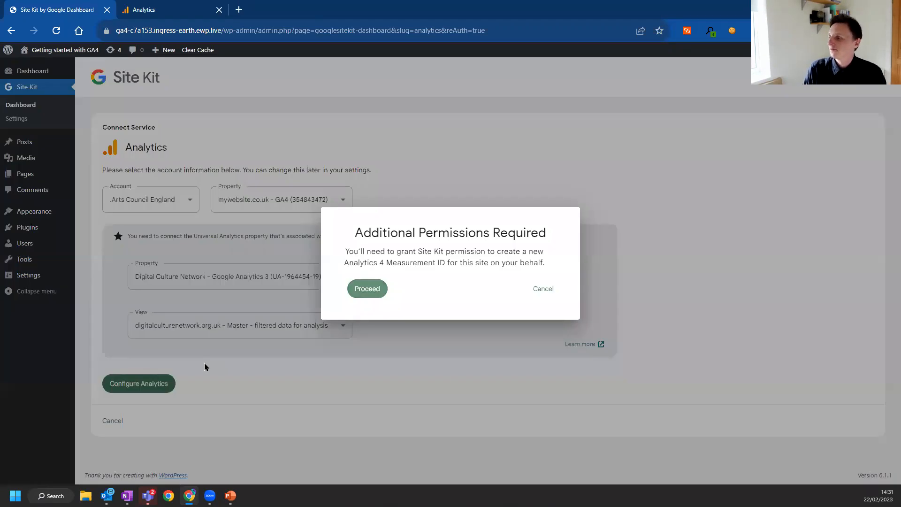
{"action": "left_click", "coordinate": [363, 288]}
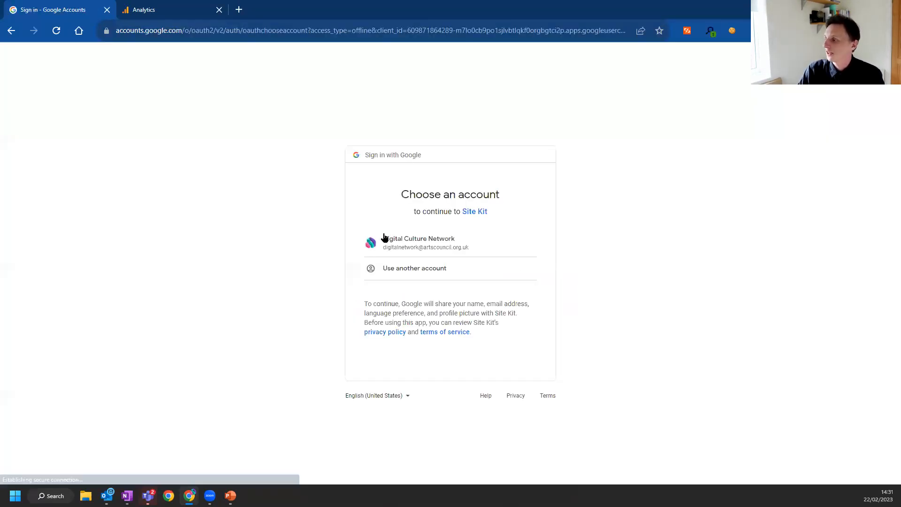
{"action": "left_click", "coordinate": [404, 240]}
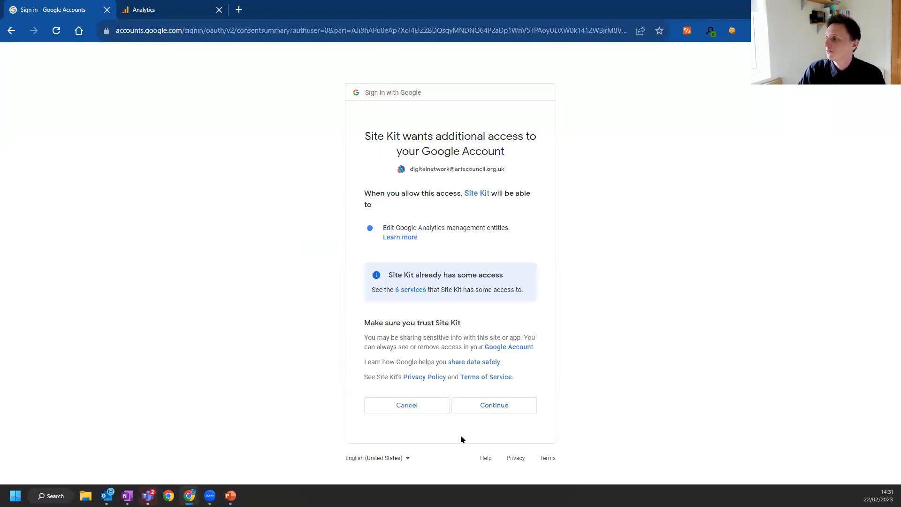
{"action": "left_click", "coordinate": [499, 408]}
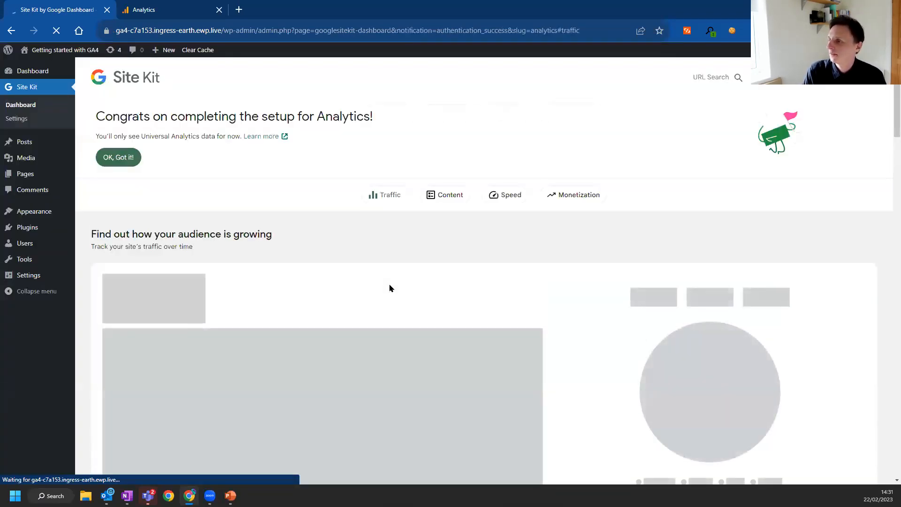
{"action": "left_click_drag", "start_coordinate": [139, 116], "coordinate": [375, 125]}
{"action": "left_click", "coordinate": [362, 130]}
Copy the WordPress site's base address from the Site Kit page and open its home page in a new tab.
{"action": "left_click", "coordinate": [159, 15]}
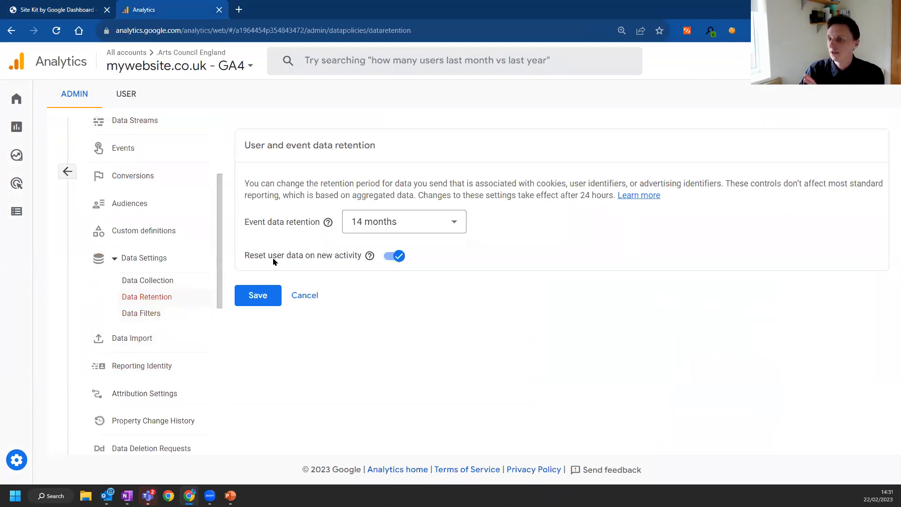
{"action": "left_click", "coordinate": [64, 11]}
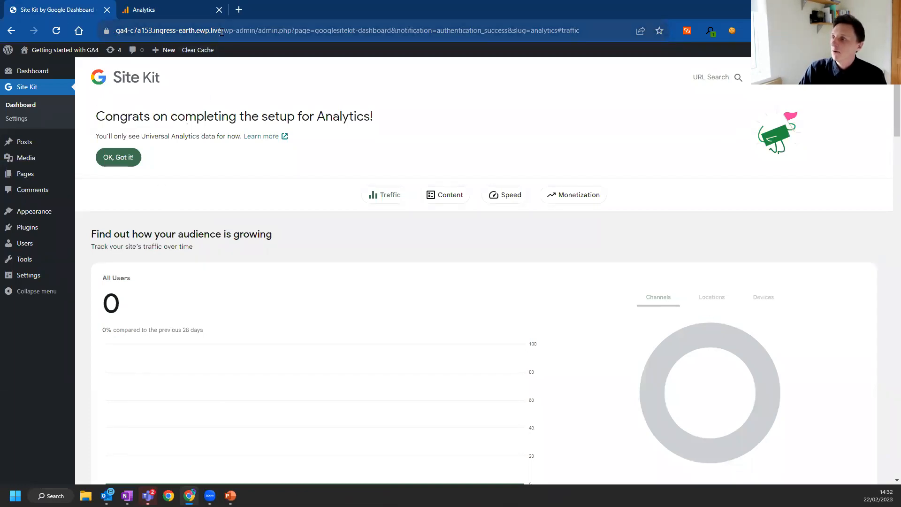
{"action": "left_click_drag", "start_coordinate": [221, 31], "coordinate": [74, 44]}
{"action": "key", "text": "ctrl+c"}
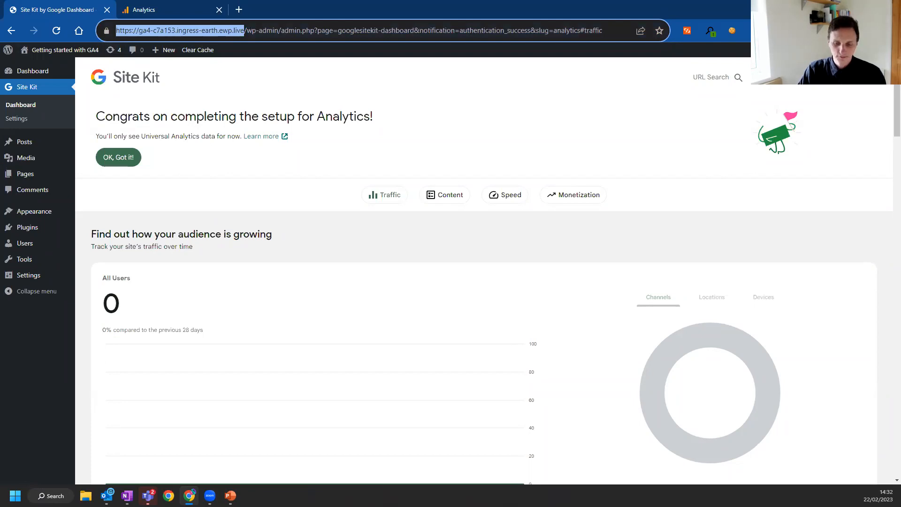
{"action": "key", "text": "ctrl+shift+n"}
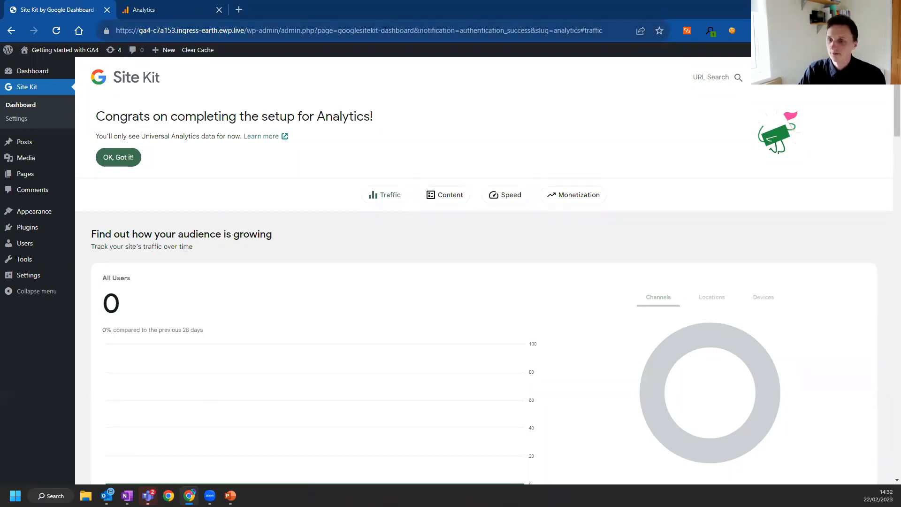
{"action": "left_click", "coordinate": [239, 10]}
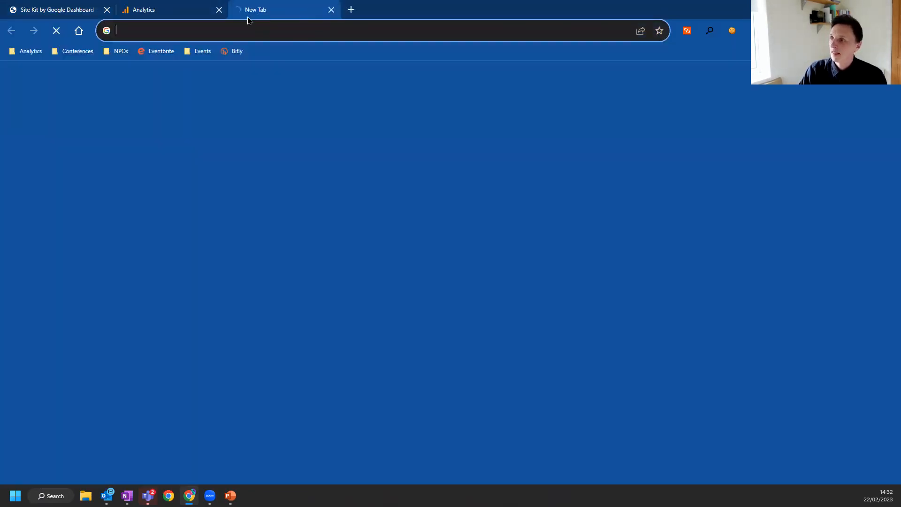
{"action": "key", "text": "ctrl+v"}
{"action": "key", "text": "Return"}
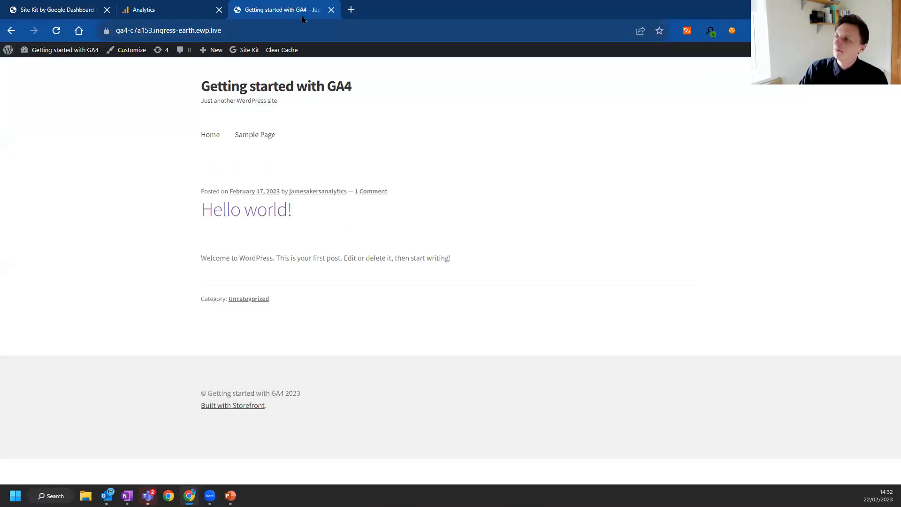
Switch to Google Analytics and open the Realtime report for the mywebsite.co.uk - GA4 property.
{"action": "left_click", "coordinate": [157, 11]}
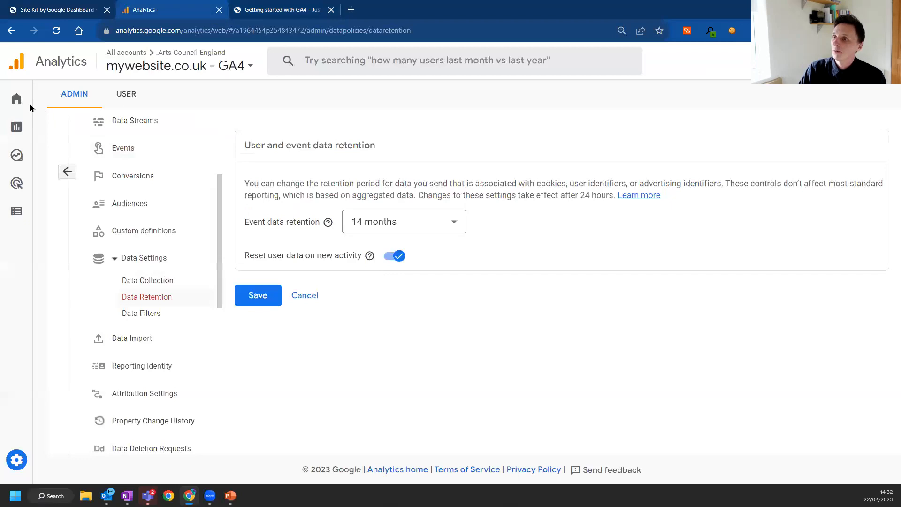
{"action": "mouse_move", "coordinate": [57, 136]}
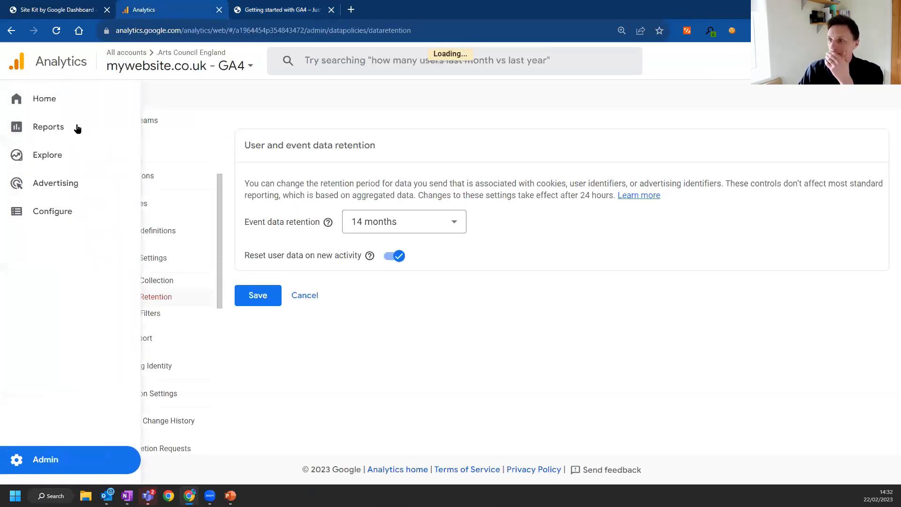
{"action": "left_click", "coordinate": [19, 127]}
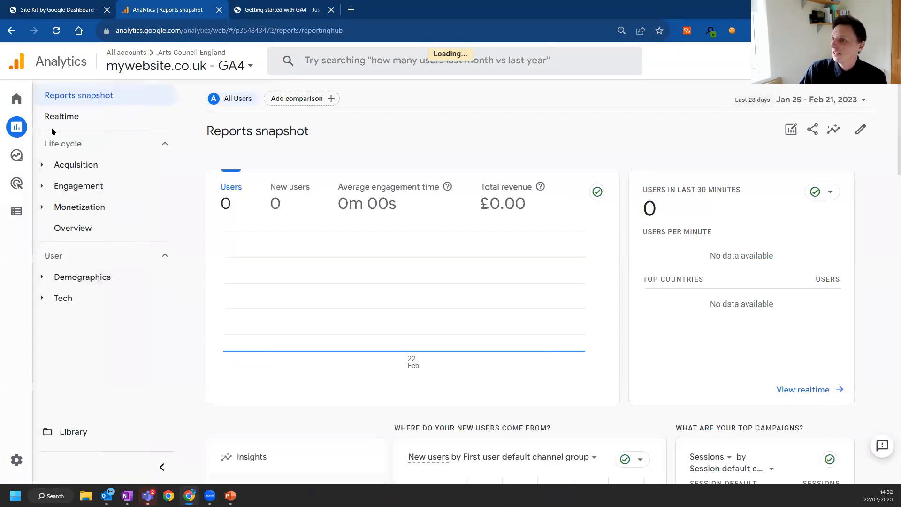
{"action": "left_click", "coordinate": [94, 120]}
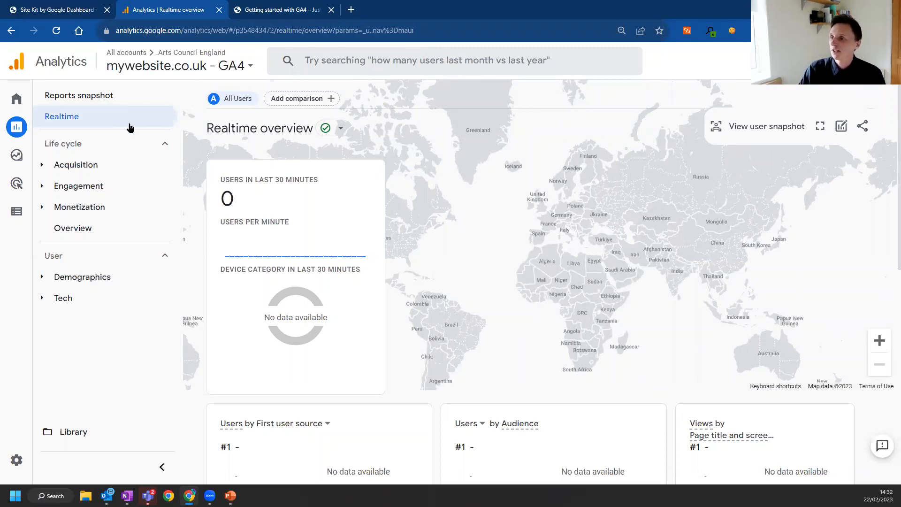
Examine the Site Kit Google Analytics snippet in the home page's source code, then close the source view.
{"action": "left_click", "coordinate": [291, 15]}
{"action": "right_click", "coordinate": [51, 182]}
{"action": "left_click", "coordinate": [117, 349]}
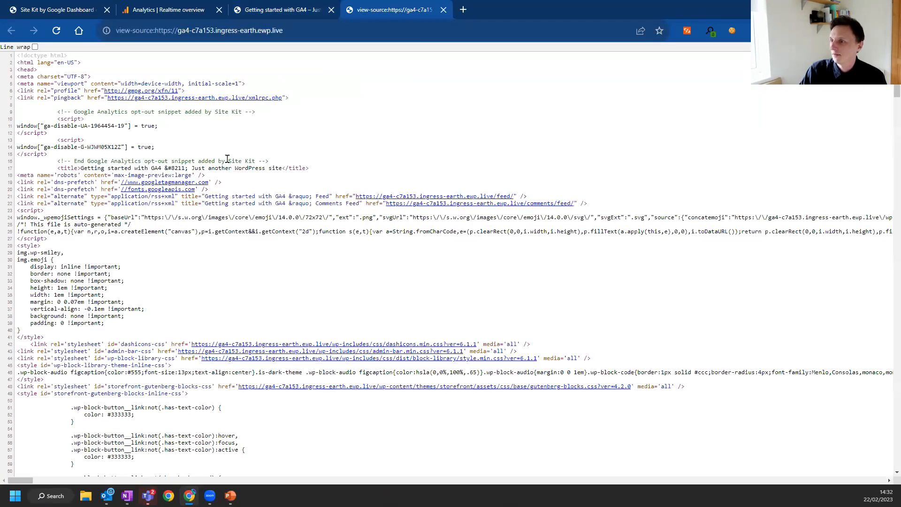
{"action": "left_click_drag", "start_coordinate": [287, 163], "coordinate": [63, 119]}
{"action": "left_click", "coordinate": [122, 125]}
{"action": "left_click", "coordinate": [444, 9]}
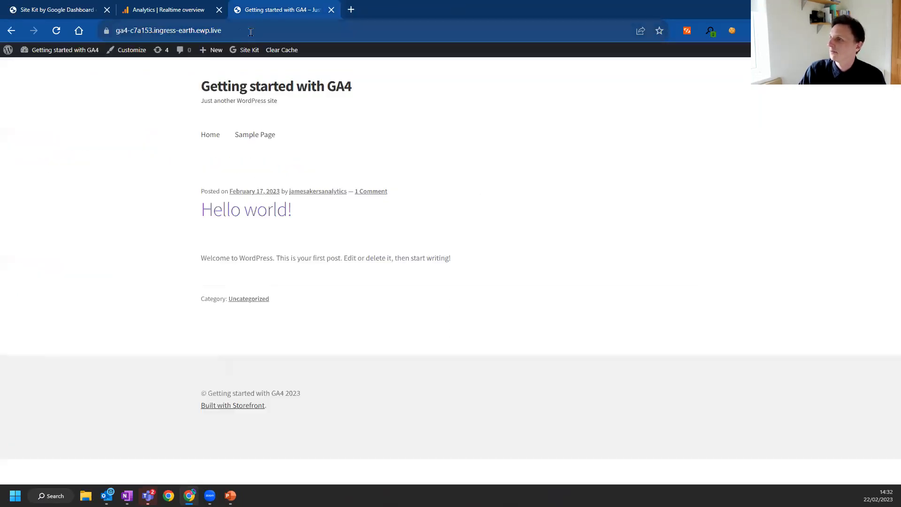
Return to the Realtime report and inspect the active user's location on the map, zoomed in to the United Kingdom.
{"action": "left_click", "coordinate": [165, 5]}
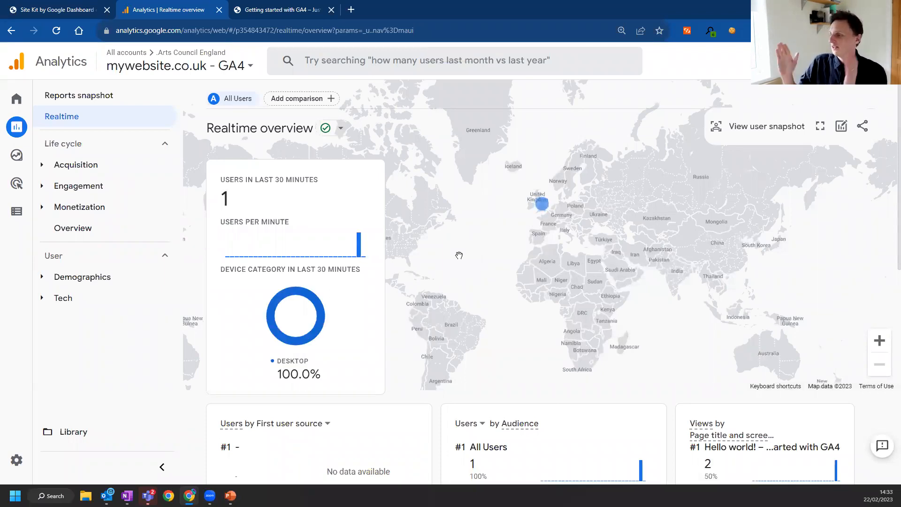
{"action": "mouse_move", "coordinate": [546, 212]}
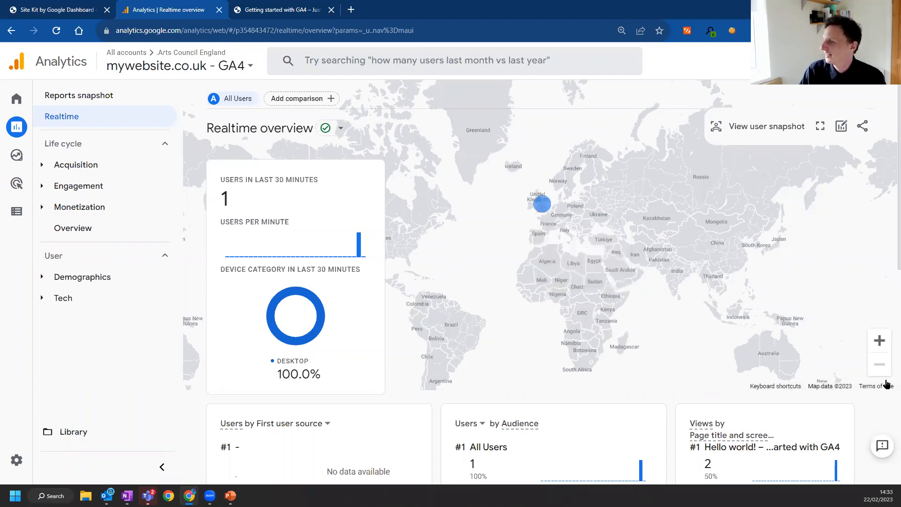
{"action": "double_click", "coordinate": [882, 345]}
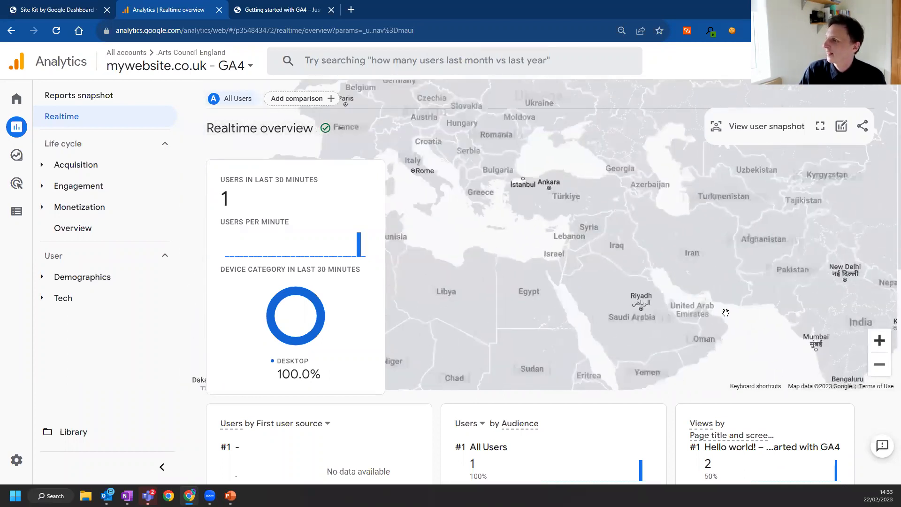
{"action": "left_click_drag", "start_coordinate": [469, 154], "coordinate": [700, 328]}
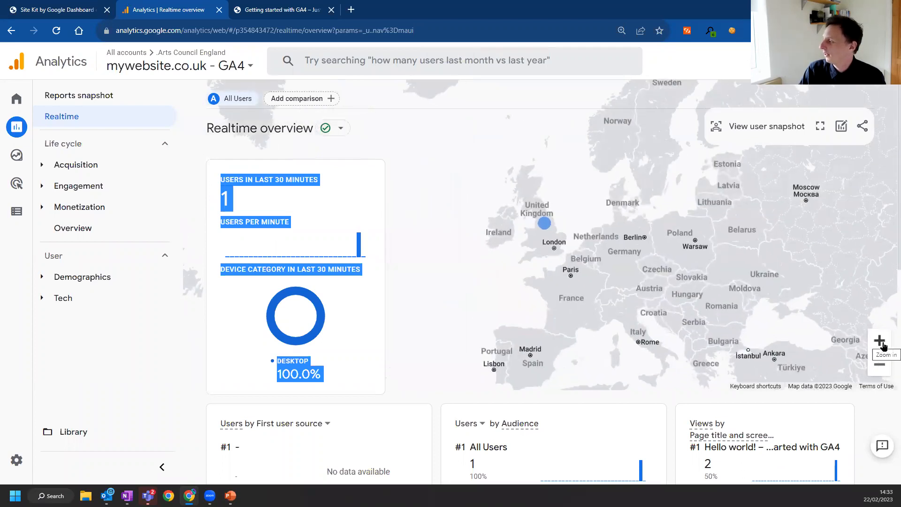
{"action": "left_click", "coordinate": [881, 344]}
{"action": "left_click_drag", "start_coordinate": [493, 189], "coordinate": [586, 214]}
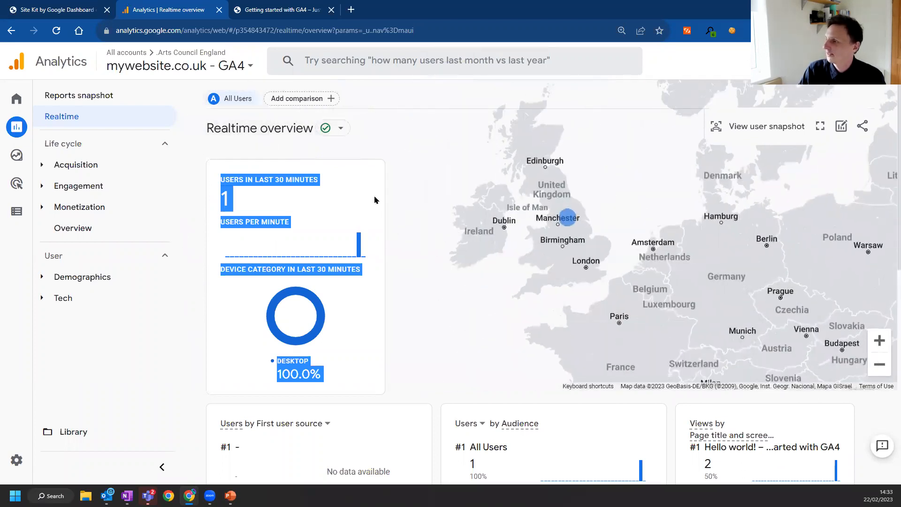
{"action": "left_click", "coordinate": [366, 307]}
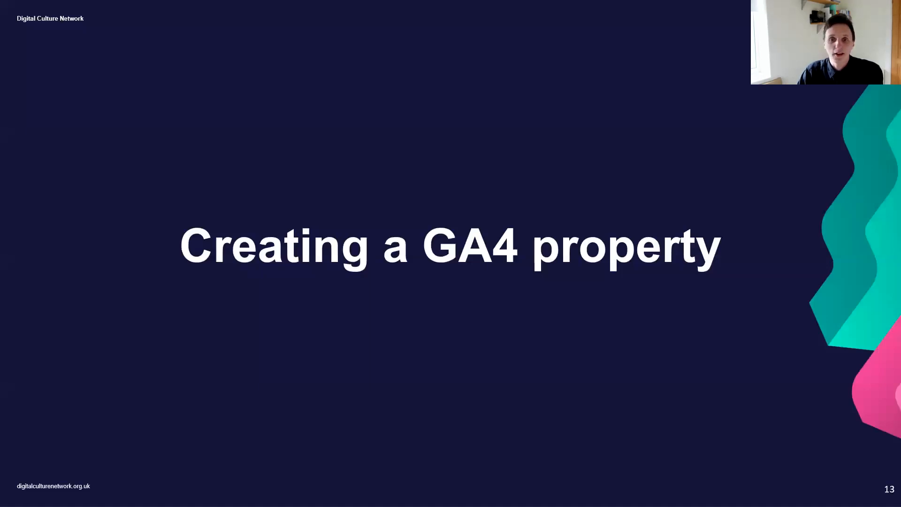
{"action": "key", "text": "Right"}
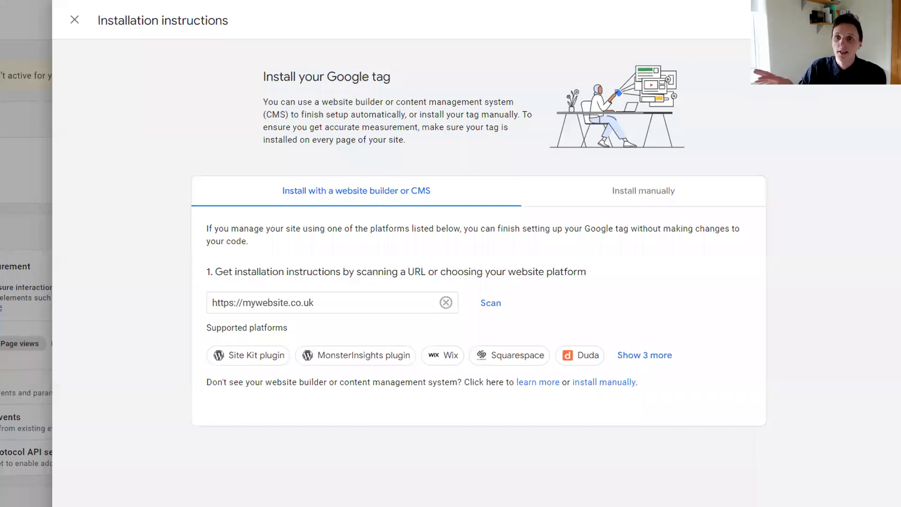
{"action": "key", "text": "Right"}
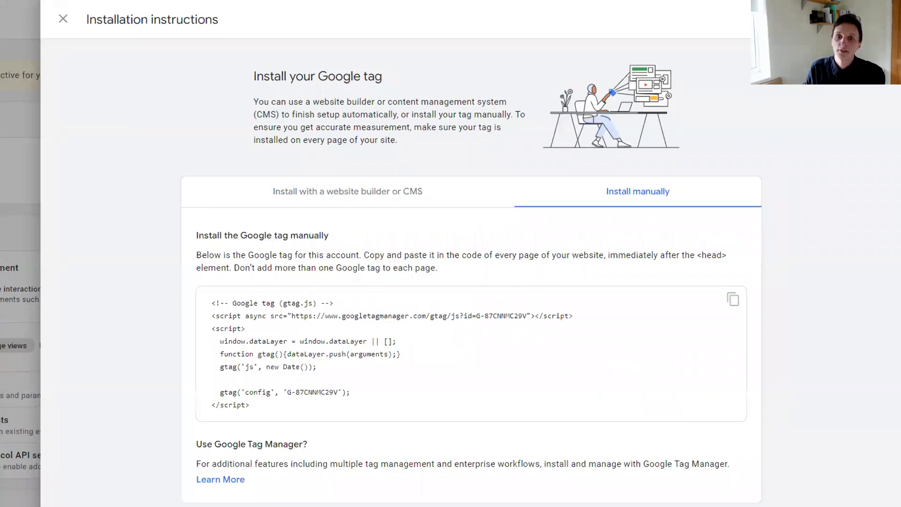
{"action": "key", "text": "Right"}
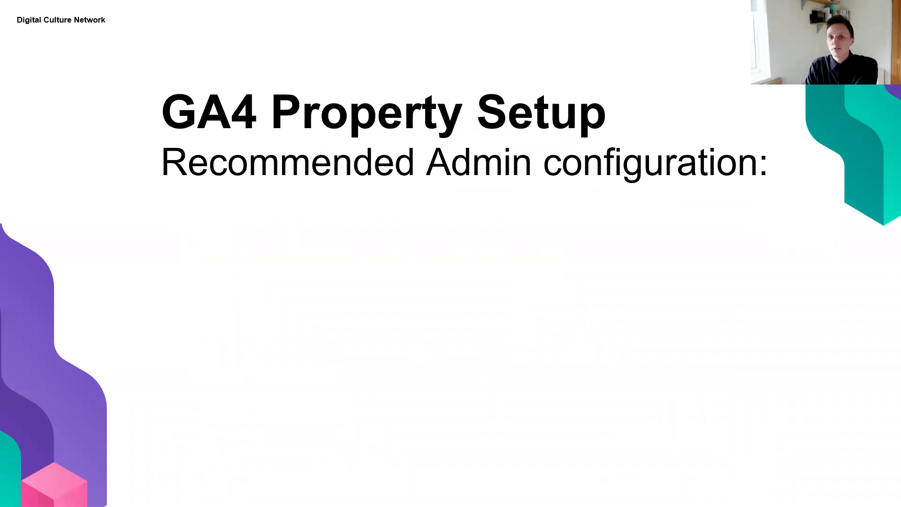
{"action": "key", "text": "Right"}
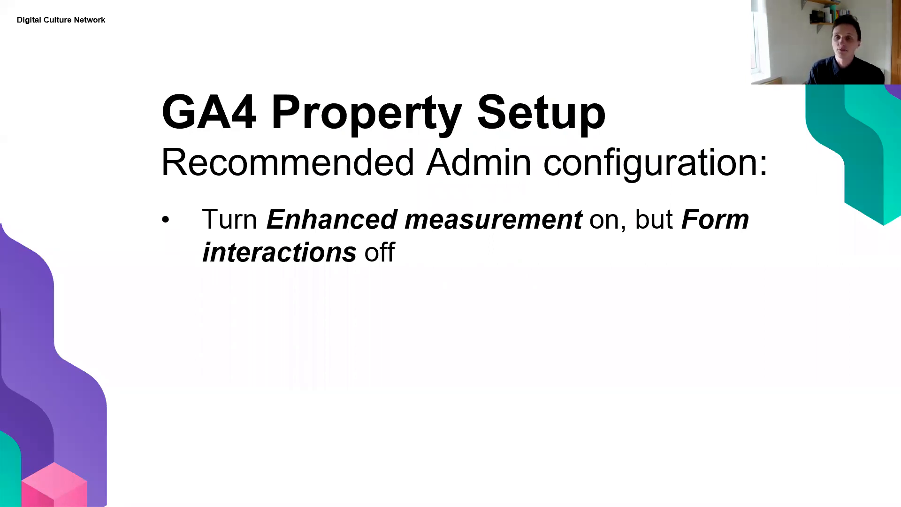
{"action": "key", "text": "Right"}
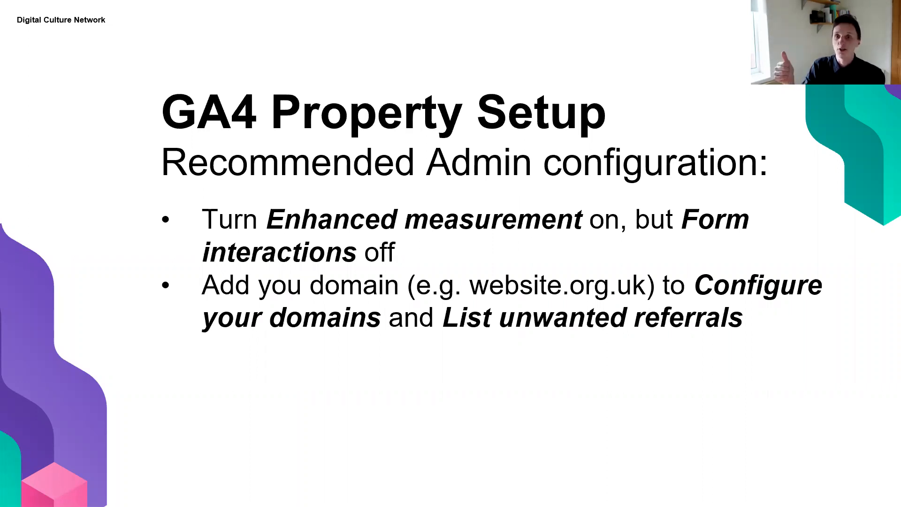
{"action": "key", "text": "Right"}
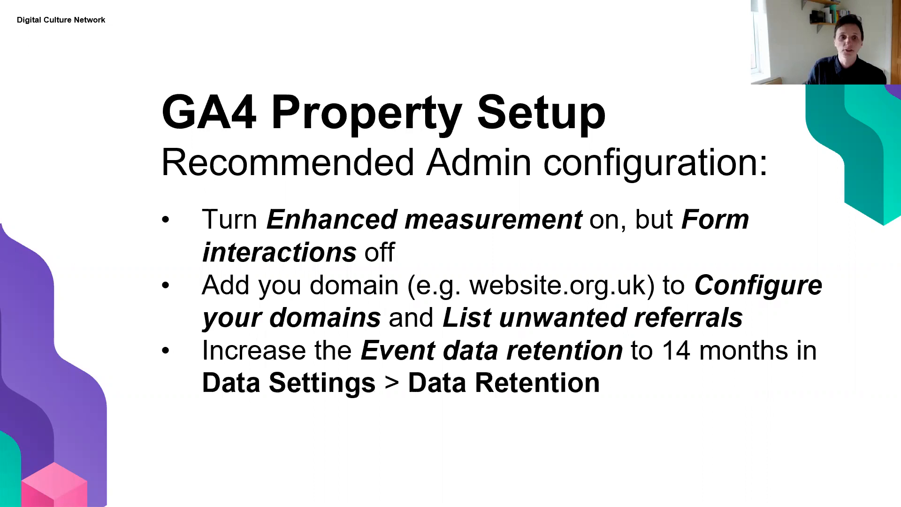
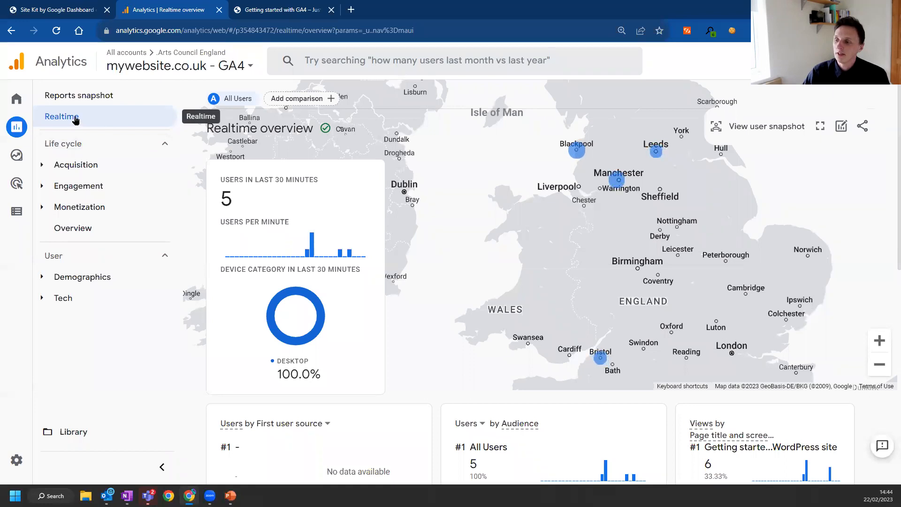
Switch from Google Analytics to the running PowerPoint slide show.
{"action": "mouse_move", "coordinate": [28, 91]}
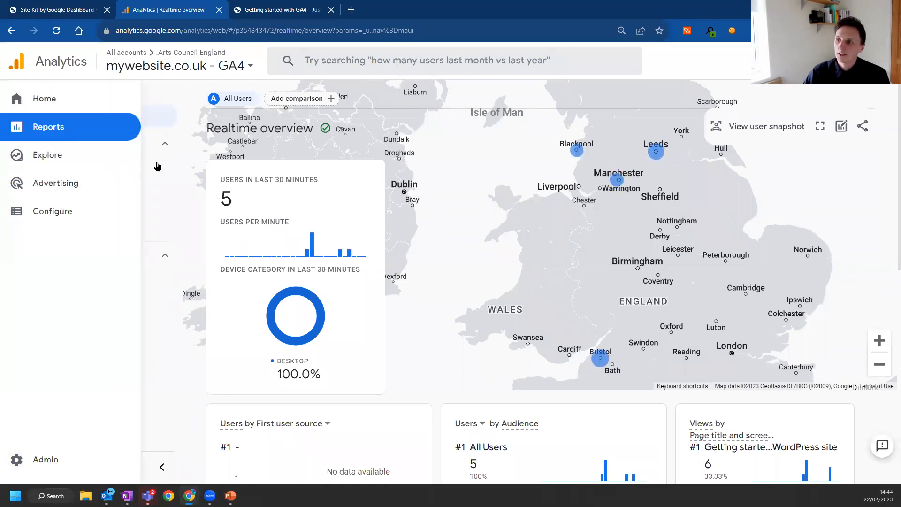
{"action": "mouse_move", "coordinate": [21, 180]}
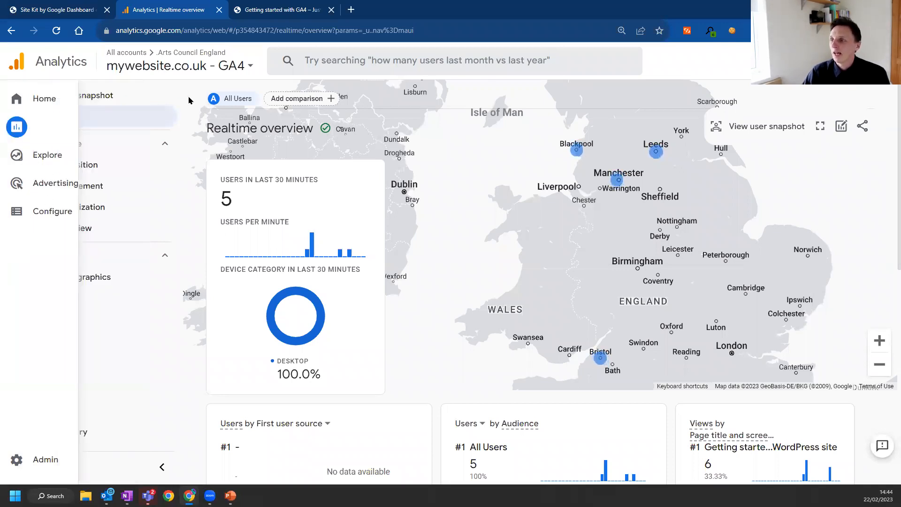
{"action": "left_click", "coordinate": [230, 496]}
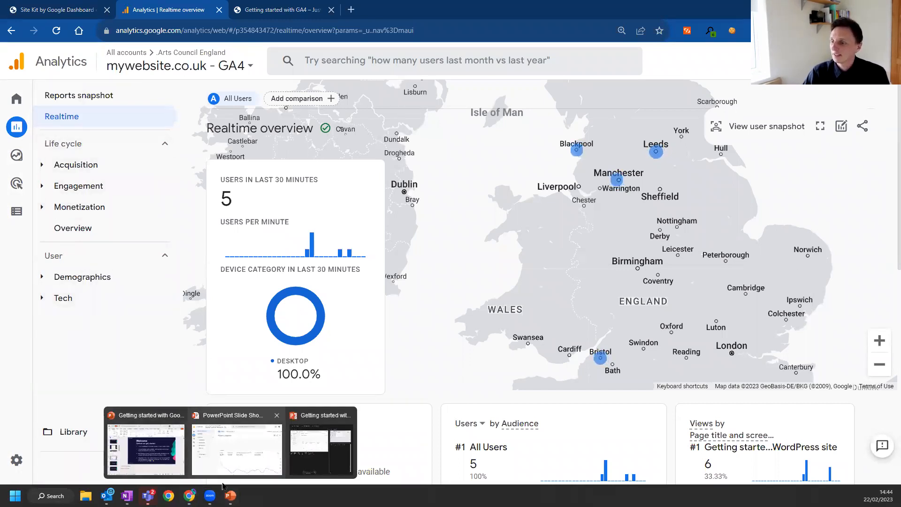
{"action": "left_click", "coordinate": [197, 432]}
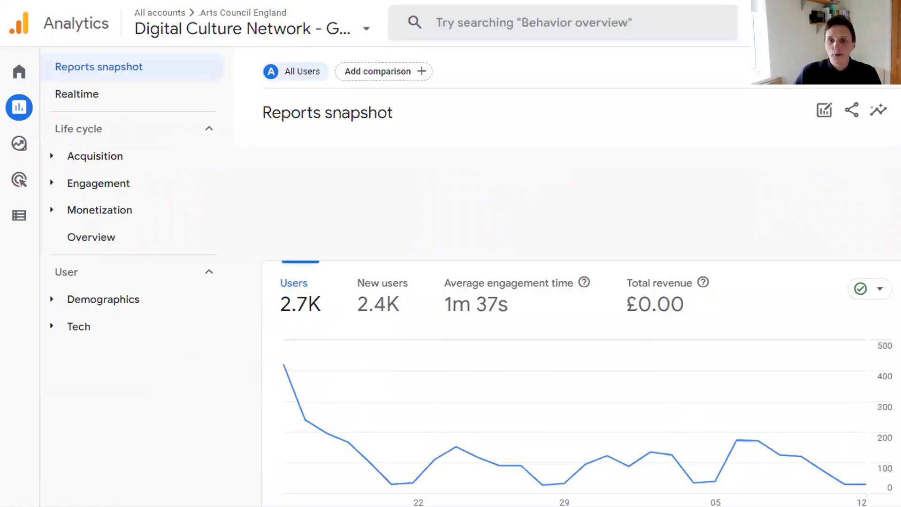
{"action": "key", "text": "Right"}
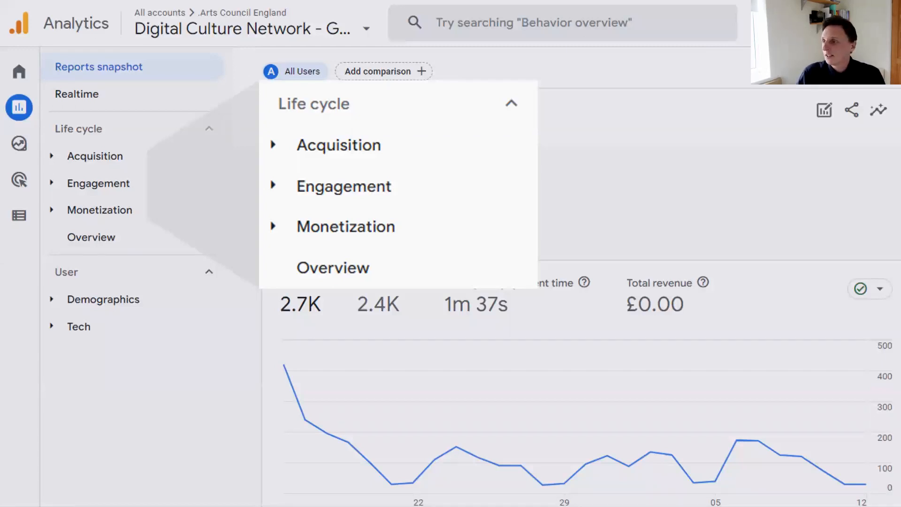
{"action": "key", "text": "Right"}
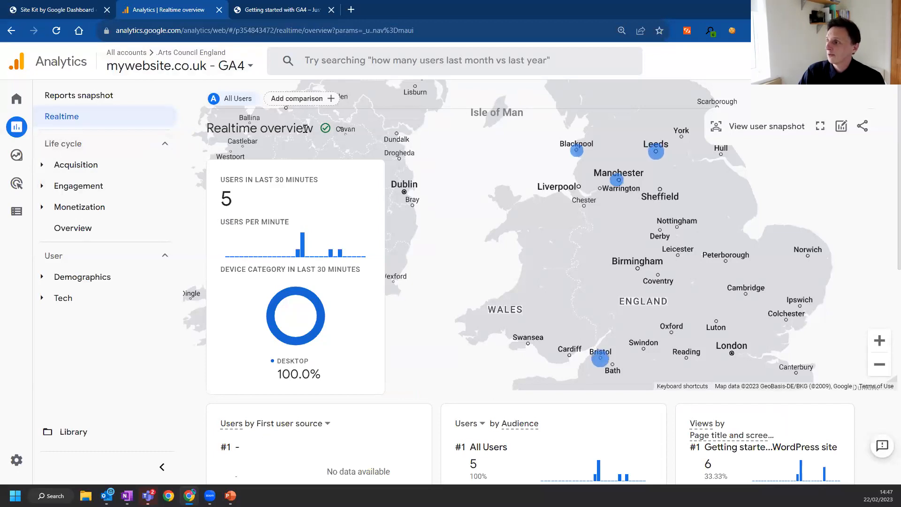
Switch to the Digital Culture Network - Google Analytics 4 property in the Arts Council England account.
{"action": "left_click", "coordinate": [195, 66]}
{"action": "scroll", "coordinate": [229, 188], "scroll_direction": "down", "scroll_amount": 8}
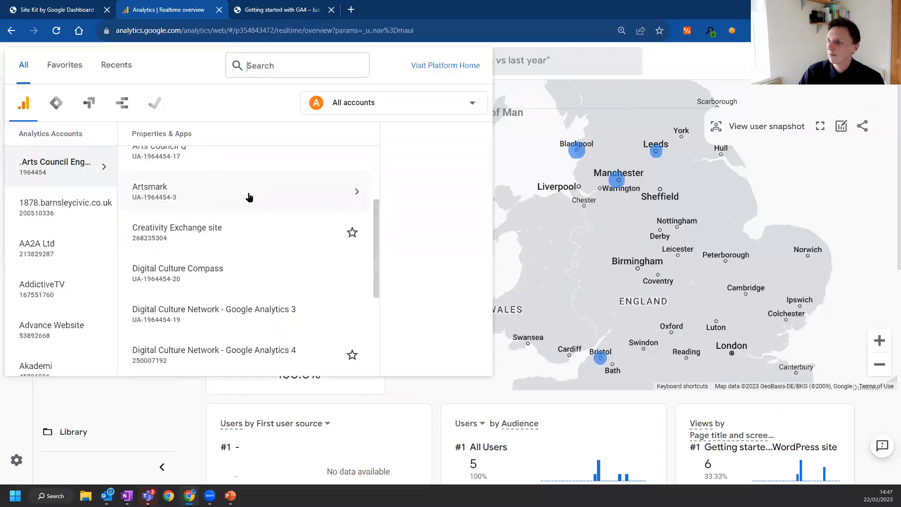
{"action": "left_click", "coordinate": [180, 305]}
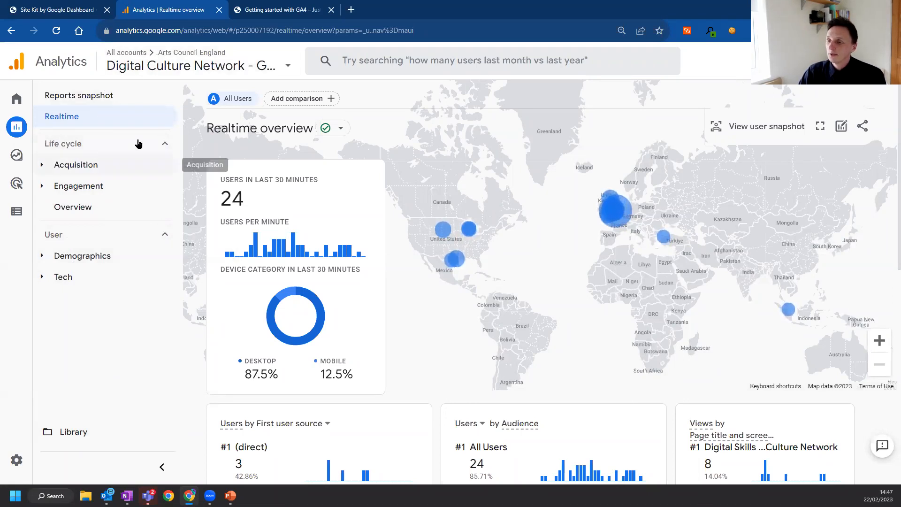
Open the Traffic acquisition report and examine its table of session default channel groups.
{"action": "left_click", "coordinate": [44, 165]}
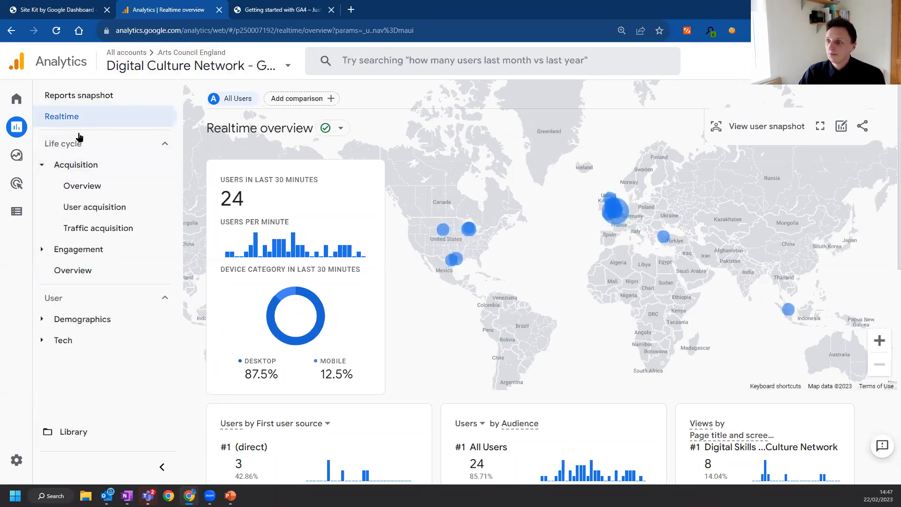
{"action": "left_click", "coordinate": [89, 228]}
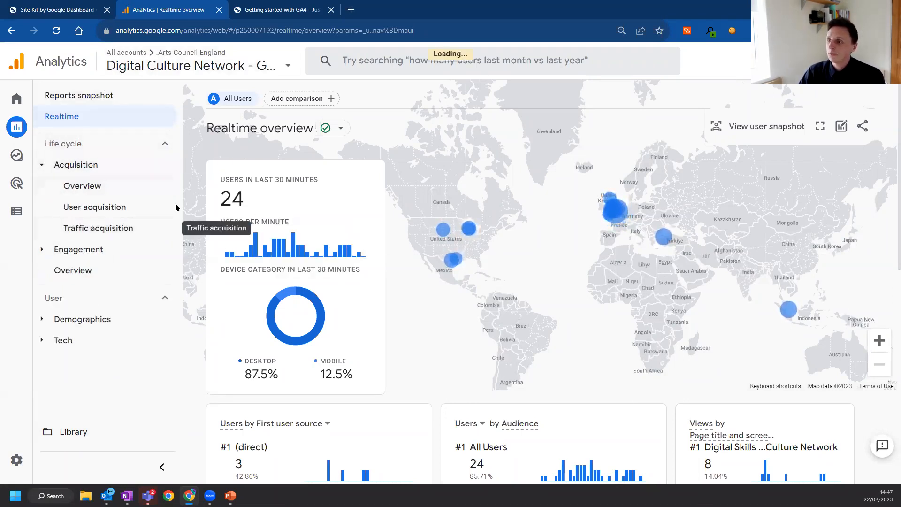
{"action": "left_click", "coordinate": [75, 230]}
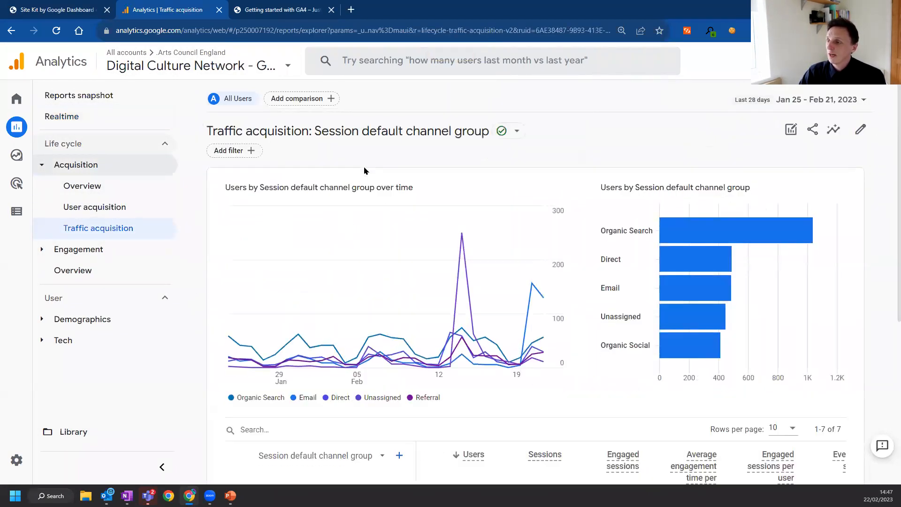
{"action": "scroll", "coordinate": [418, 346], "scroll_direction": "down", "scroll_amount": 5}
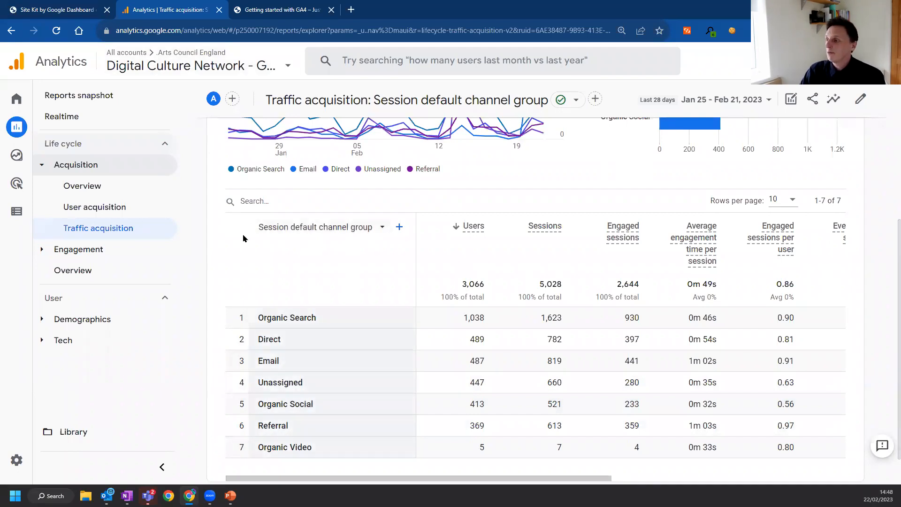
Change the Traffic acquisition table's primary dimension to Session source / medium.
{"action": "left_click", "coordinate": [380, 228]}
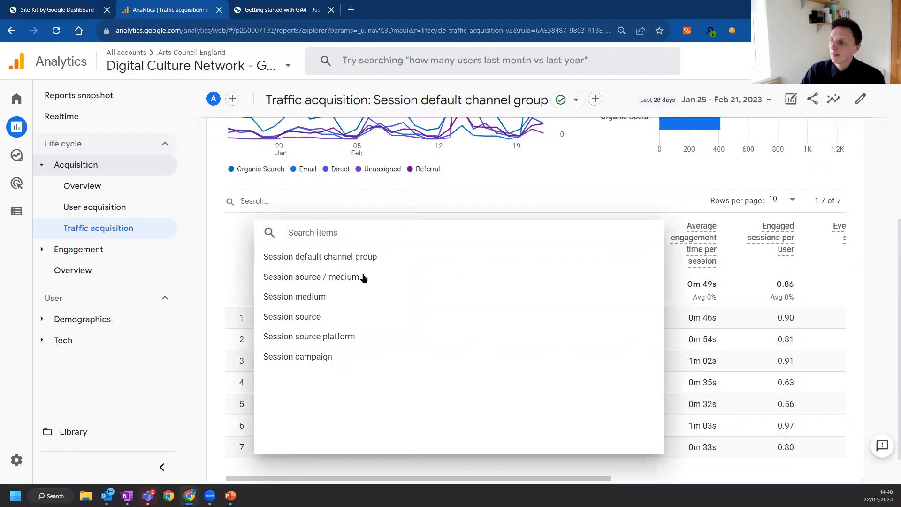
{"action": "left_click", "coordinate": [282, 279]}
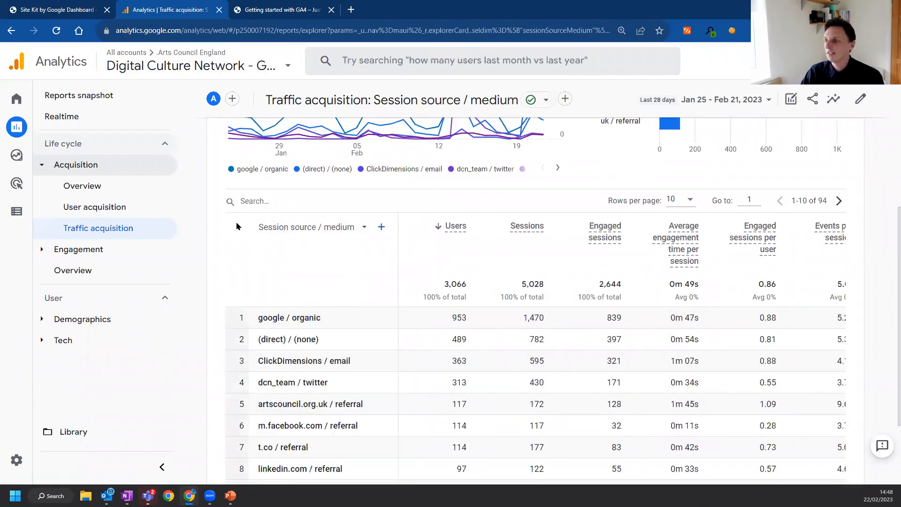
{"action": "scroll", "coordinate": [227, 242], "scroll_direction": "down", "scroll_amount": 3}
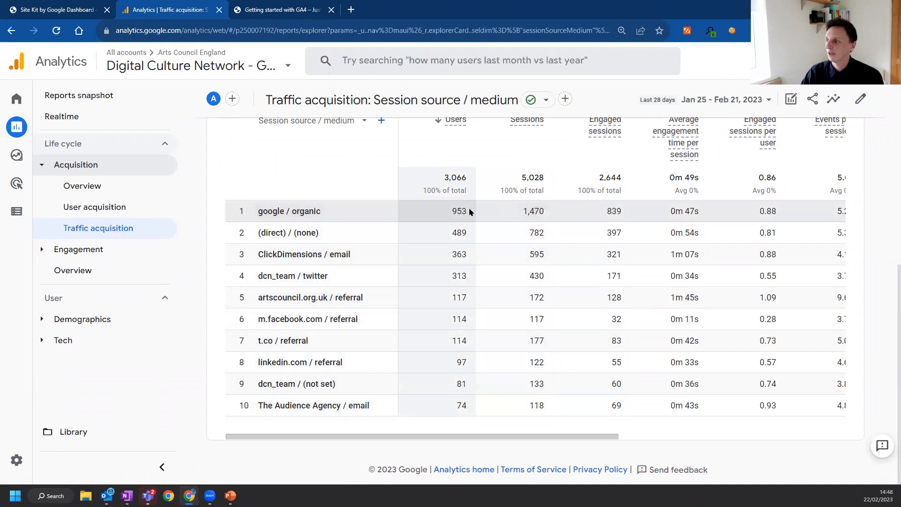
View the report's date range options without changing them, and inspect the ClickDimensions / email and dcn_team / twitter sources.
{"action": "left_click", "coordinate": [694, 100]}
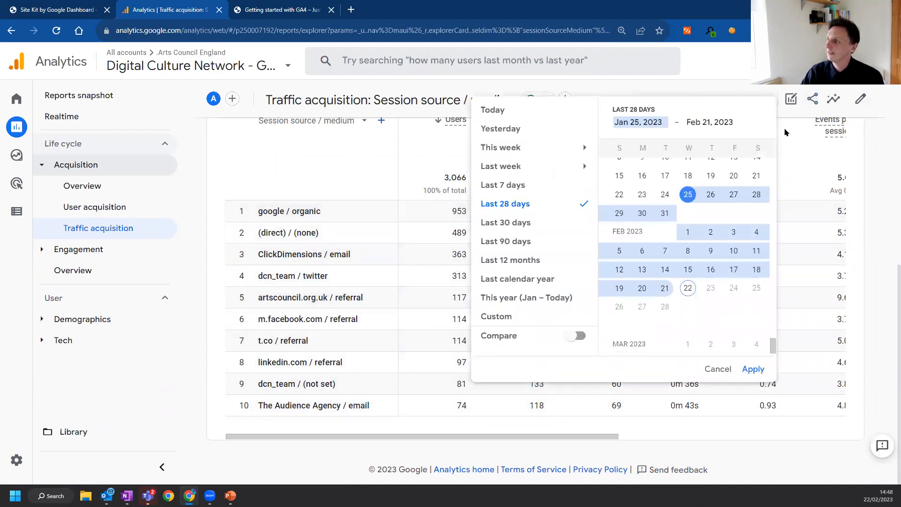
{"action": "left_click", "coordinate": [706, 90]}
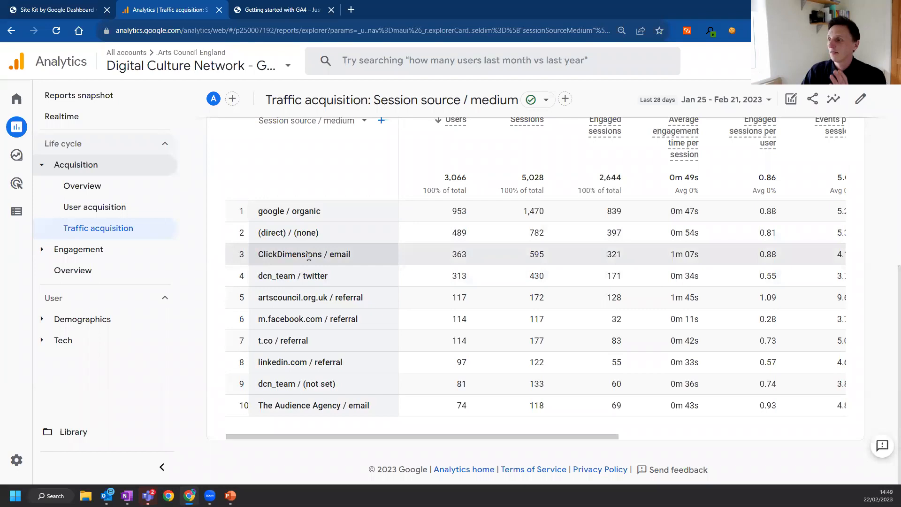
{"action": "left_click_drag", "start_coordinate": [260, 255], "coordinate": [384, 258]}
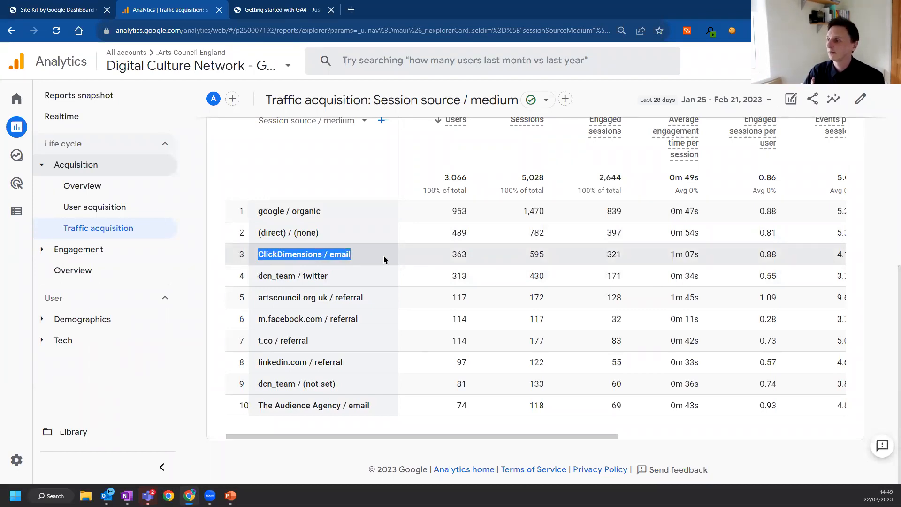
{"action": "left_click", "coordinate": [203, 257]}
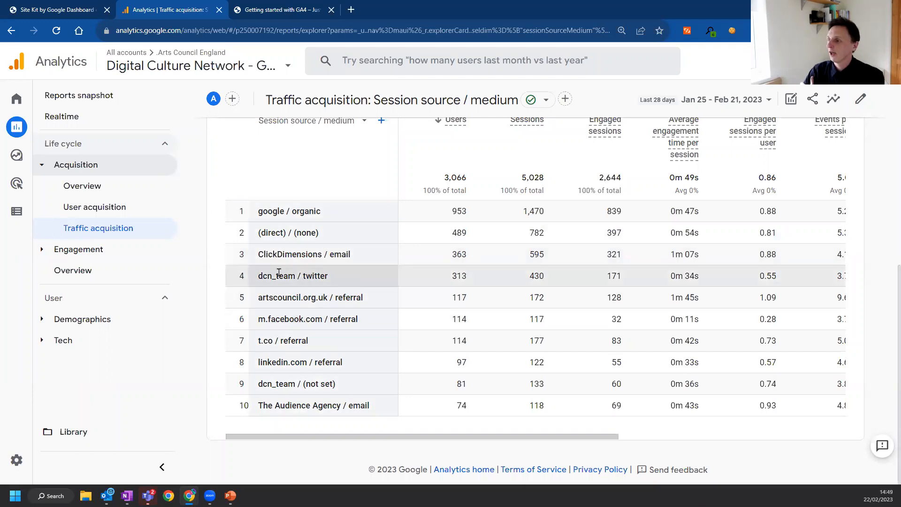
{"action": "left_click_drag", "start_coordinate": [295, 277], "coordinate": [265, 280]}
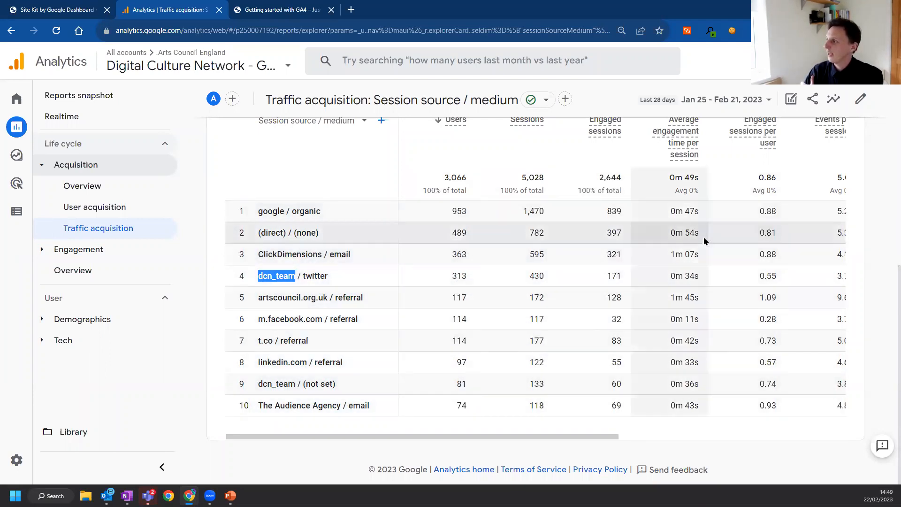
Show 100 rows per page in the Session source / medium table and look through the additional sources.
{"action": "scroll", "coordinate": [704, 237], "scroll_direction": "up", "scroll_amount": 2}
{"action": "left_click", "coordinate": [681, 191]}
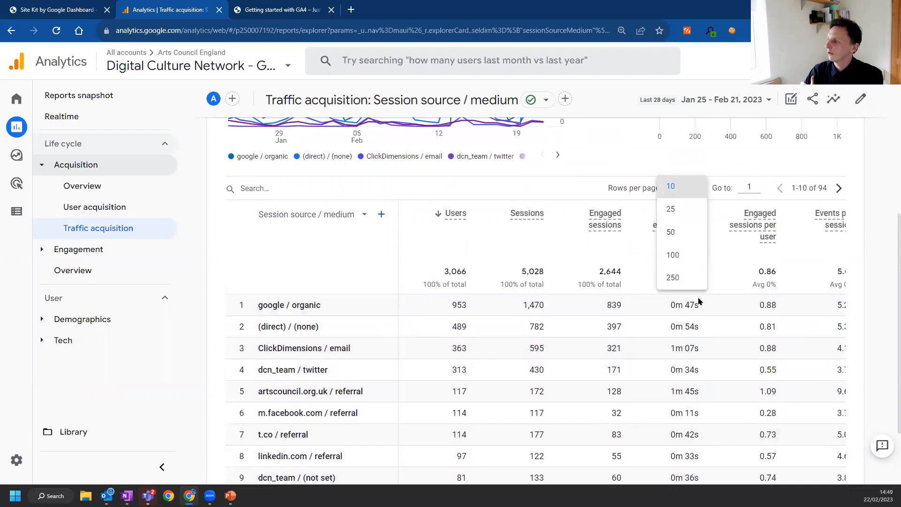
{"action": "left_click", "coordinate": [675, 254]}
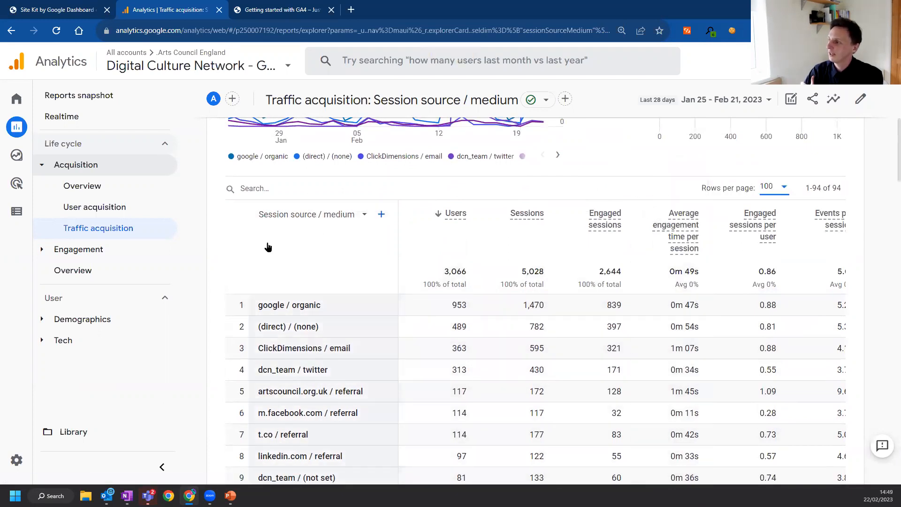
{"action": "scroll", "coordinate": [268, 247], "scroll_direction": "down", "scroll_amount": 4}
{"action": "scroll", "coordinate": [259, 417], "scroll_direction": "down", "scroll_amount": 4}
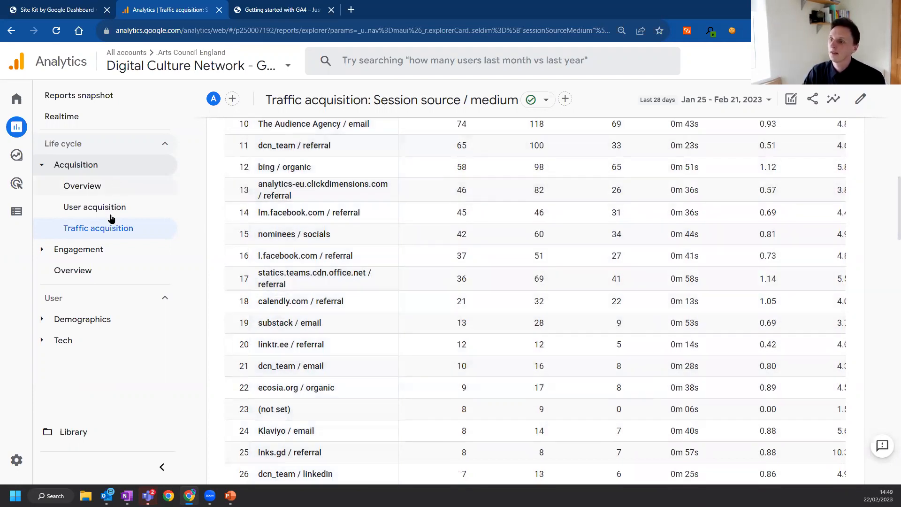
Open the Events report under Engagement and examine the table of event names and counts.
{"action": "left_click", "coordinate": [45, 254]}
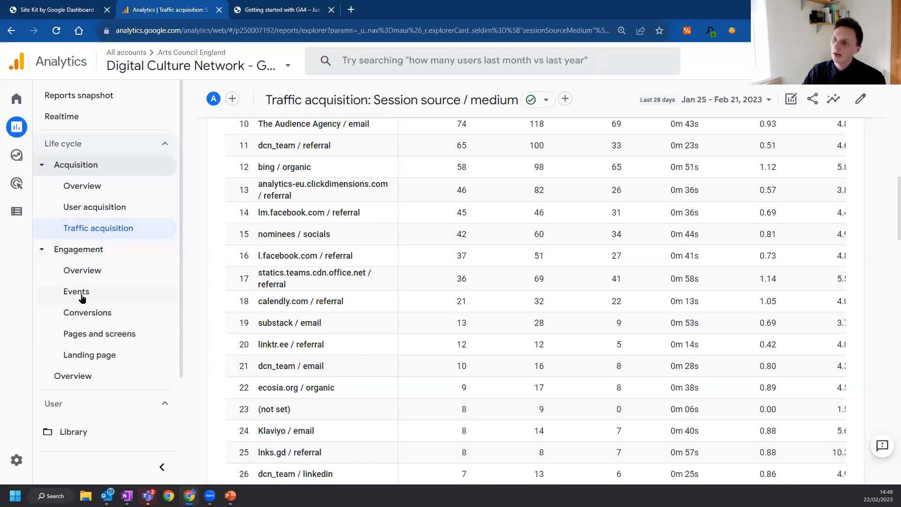
{"action": "left_click", "coordinate": [107, 298]}
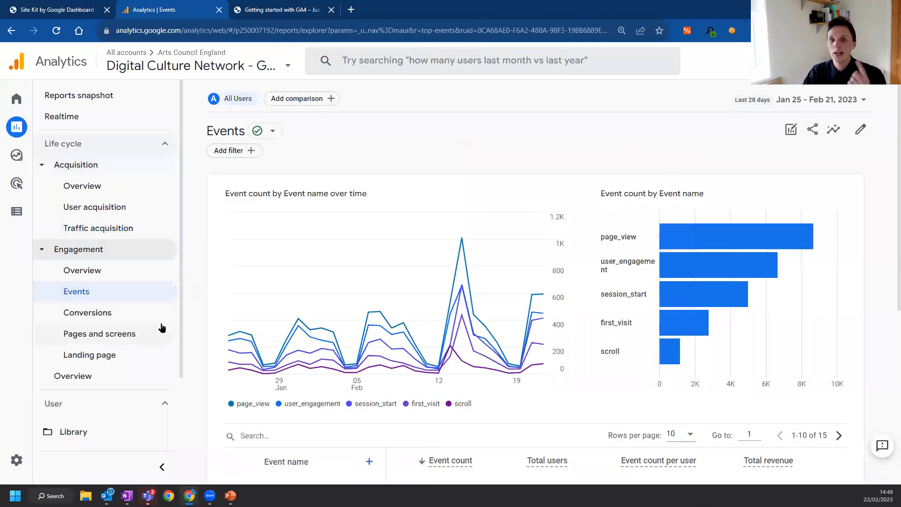
{"action": "scroll", "coordinate": [211, 277], "scroll_direction": "down", "scroll_amount": 4}
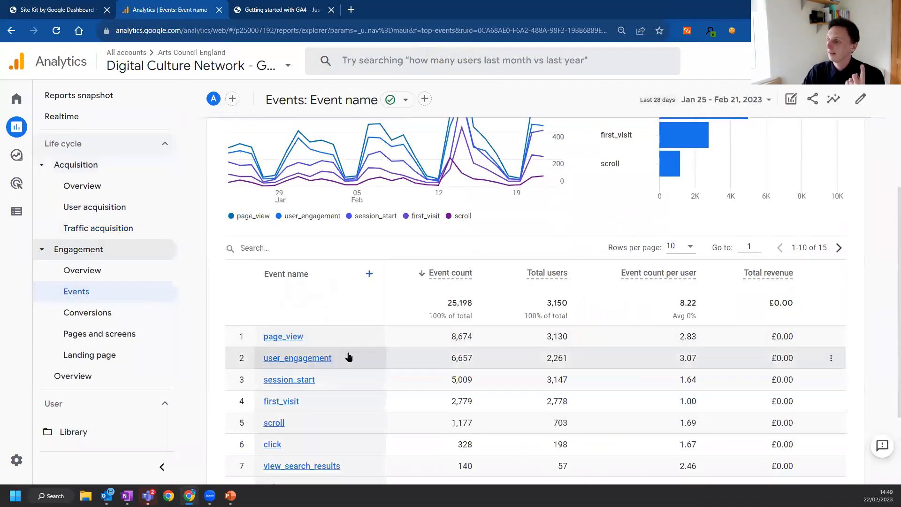
{"action": "scroll", "coordinate": [329, 306], "scroll_direction": "down", "scroll_amount": 3}
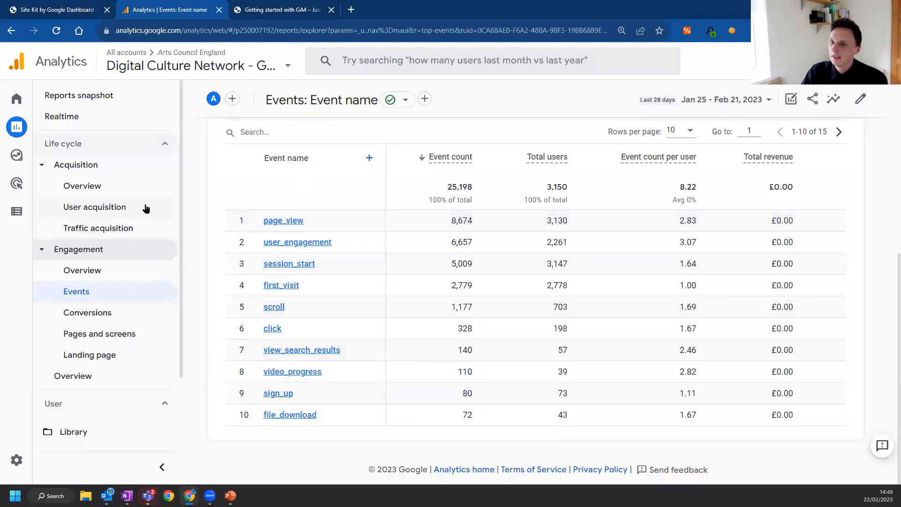
{"action": "scroll", "coordinate": [145, 207], "scroll_direction": "down", "scroll_amount": 2}
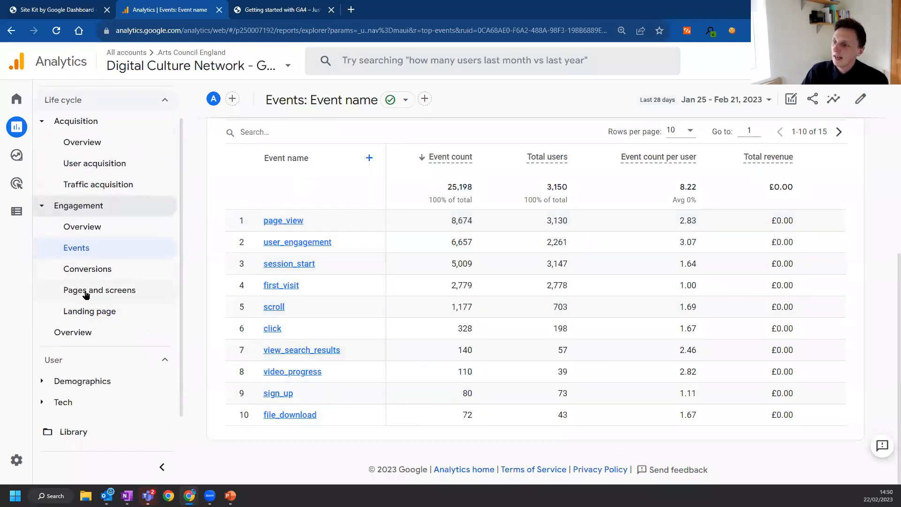
Open the Pages and screens report and list its pages by Page path and screen class.
{"action": "left_click", "coordinate": [93, 292]}
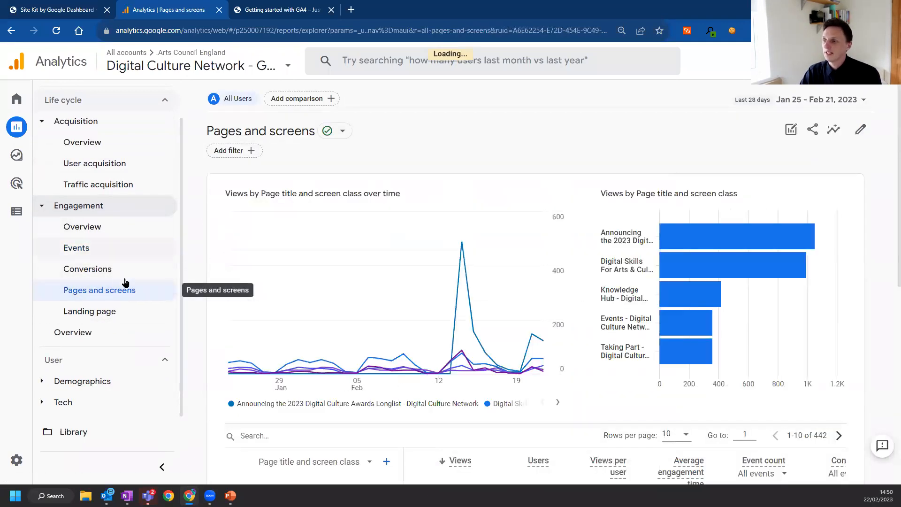
{"action": "scroll", "coordinate": [240, 261], "scroll_direction": "down", "scroll_amount": 3}
{"action": "scroll", "coordinate": [241, 261], "scroll_direction": "down", "scroll_amount": 3}
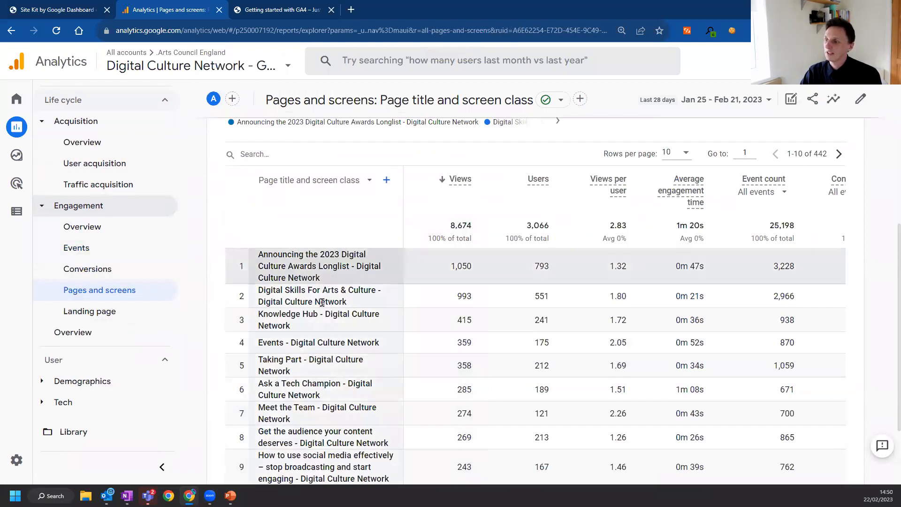
{"action": "left_click", "coordinate": [327, 184]}
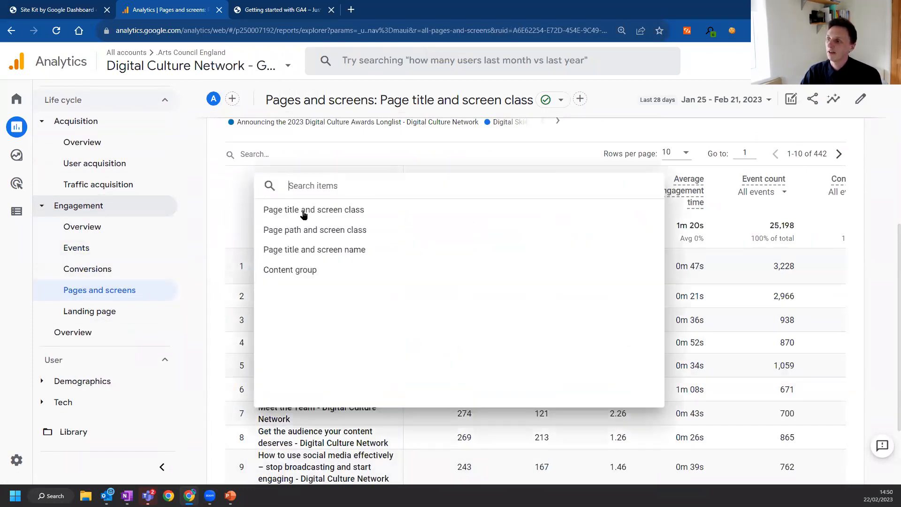
{"action": "left_click", "coordinate": [284, 230]}
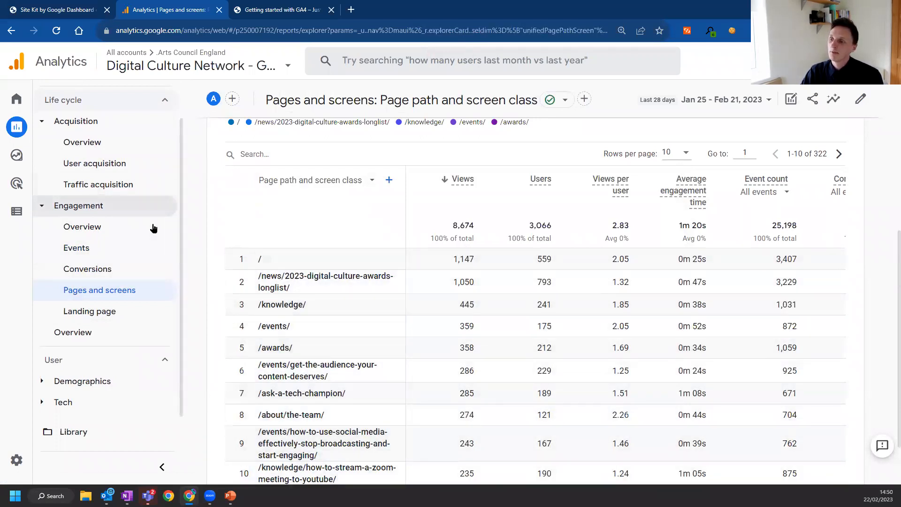
Open the Landing page report and examine its table, including the /news/2023-digital-culture-awards-longlist entry.
{"action": "left_click", "coordinate": [110, 316]}
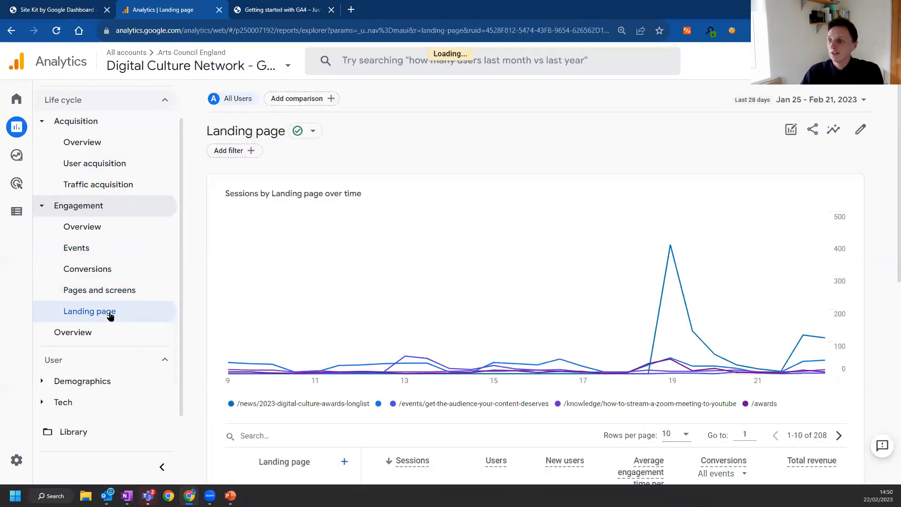
{"action": "scroll", "coordinate": [212, 211], "scroll_direction": "down", "scroll_amount": 6}
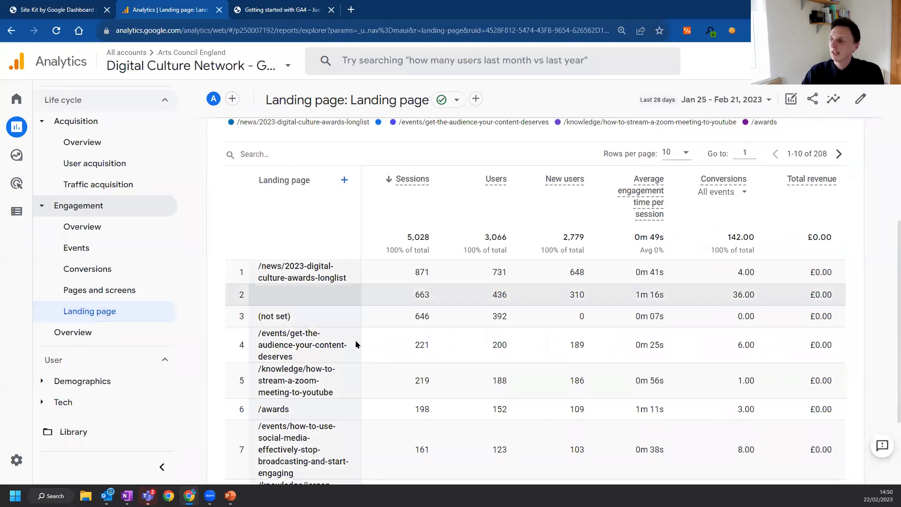
{"action": "left_click_drag", "start_coordinate": [258, 265], "coordinate": [351, 282]}
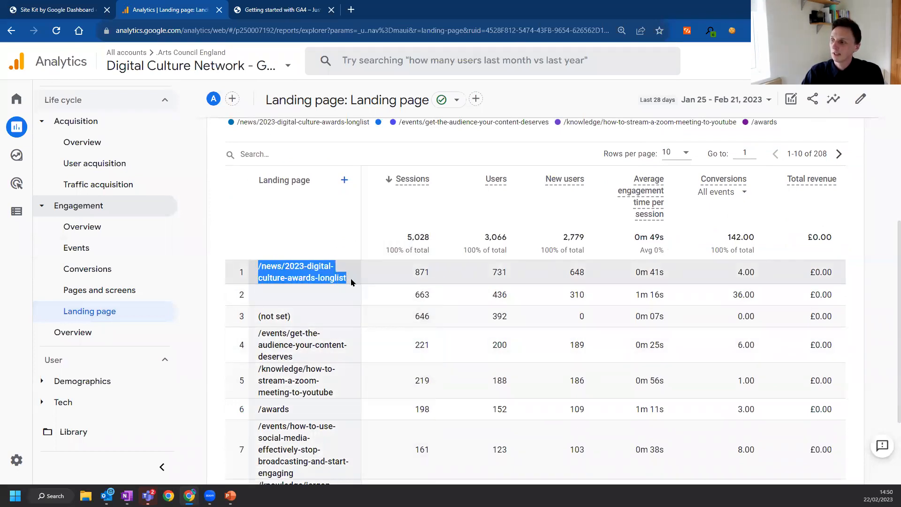
{"action": "left_click", "coordinate": [323, 287]}
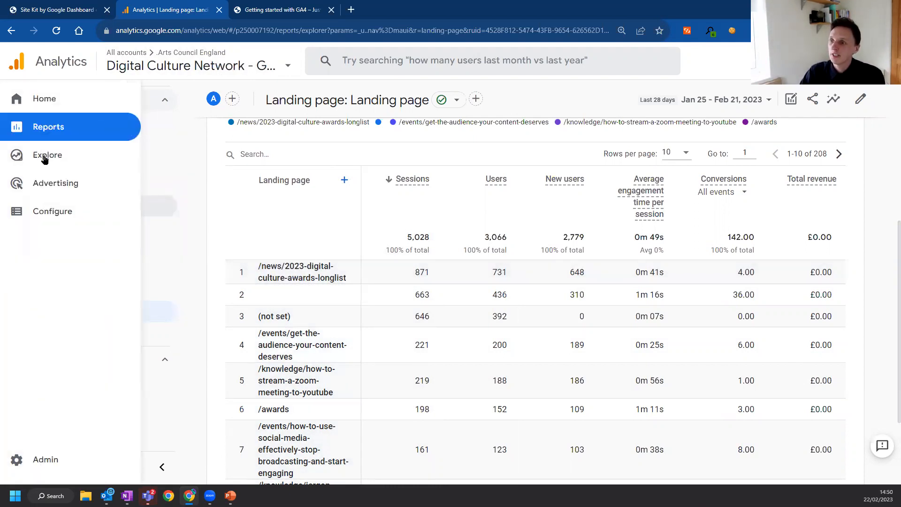
Go to Explorations, open the File Downloads exploration and review its dimensions, metrics and free-form tab settings.
{"action": "left_click", "coordinate": [29, 160]}
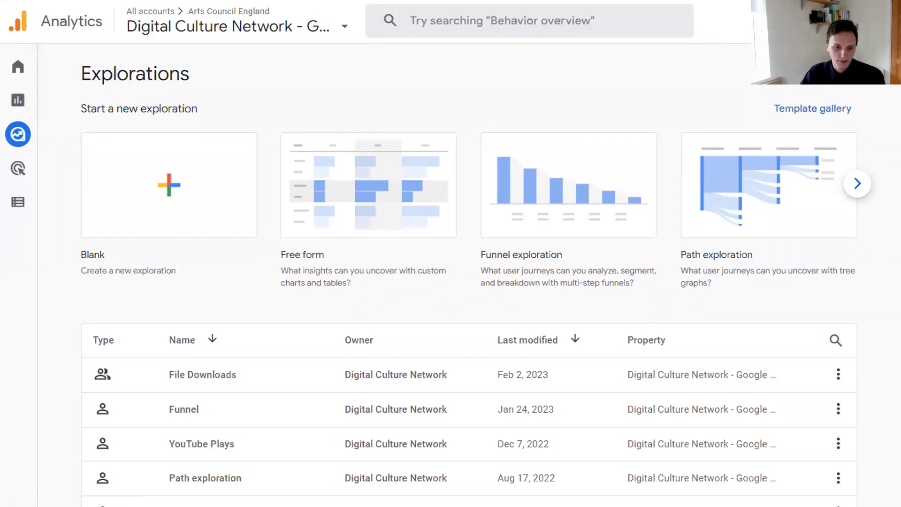
{"action": "key", "text": "alt+Tab"}
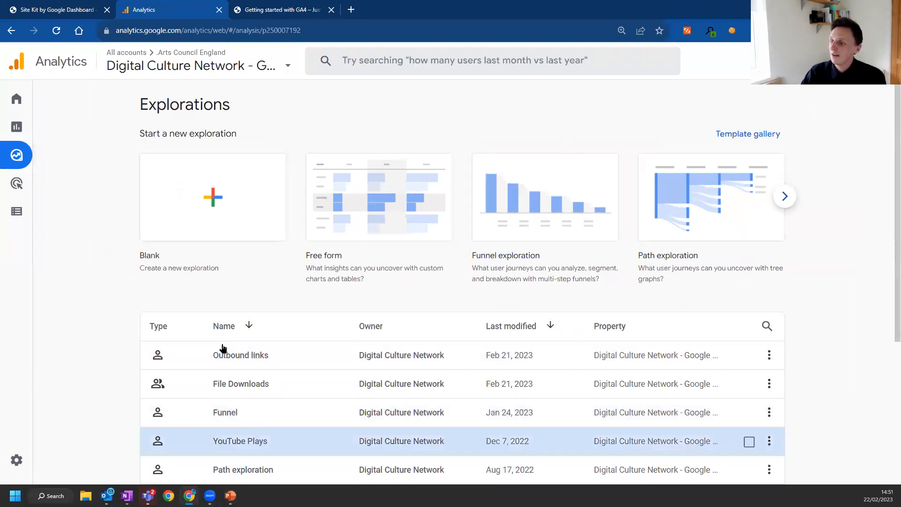
{"action": "scroll", "coordinate": [221, 272], "scroll_direction": "down", "scroll_amount": 2}
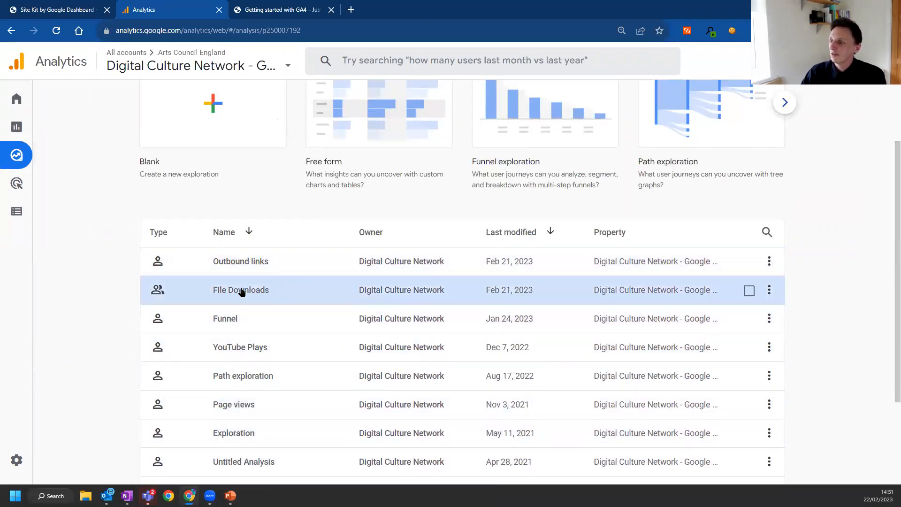
{"action": "left_click", "coordinate": [242, 292]}
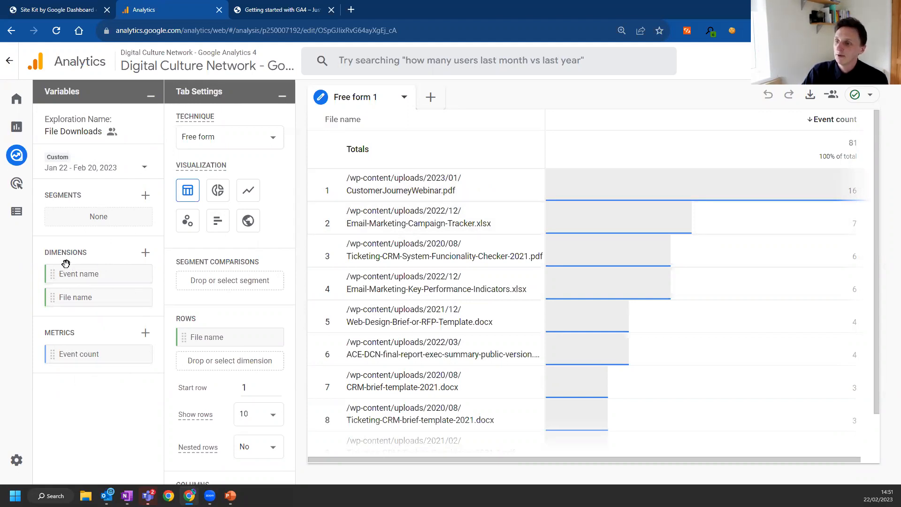
{"action": "scroll", "coordinate": [232, 301], "scroll_direction": "down", "scroll_amount": 5}
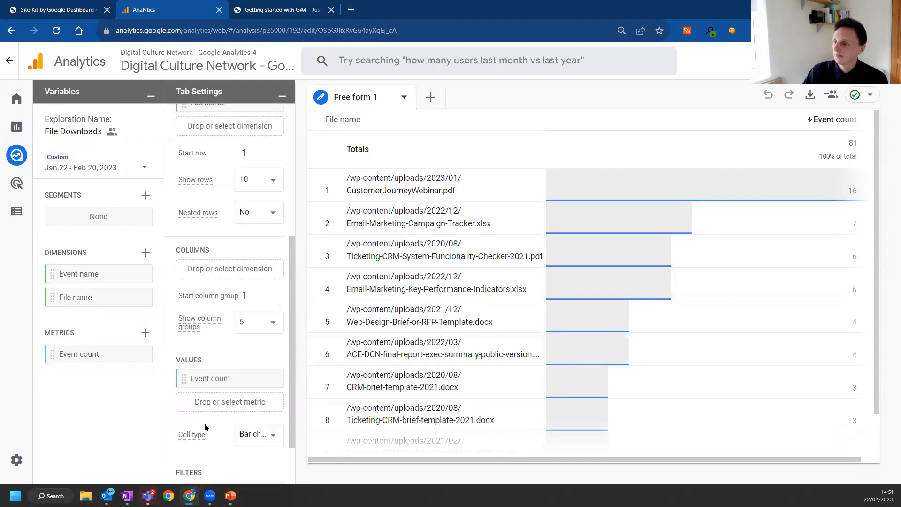
Inspect the exploration's Event name filter for file_download and highlight the CustomerJourneyWebinar.pdf row in the results table.
{"action": "scroll", "coordinate": [224, 409], "scroll_direction": "down", "scroll_amount": 1}
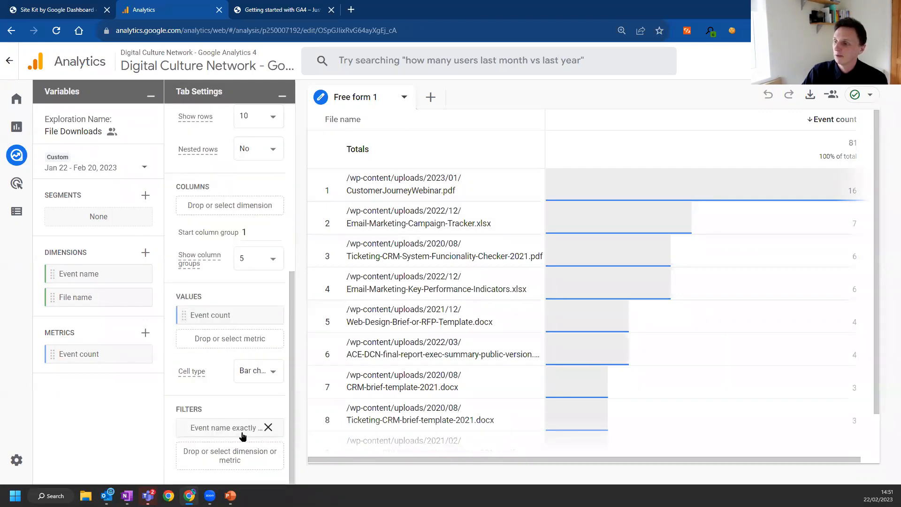
{"action": "left_click", "coordinate": [216, 428]}
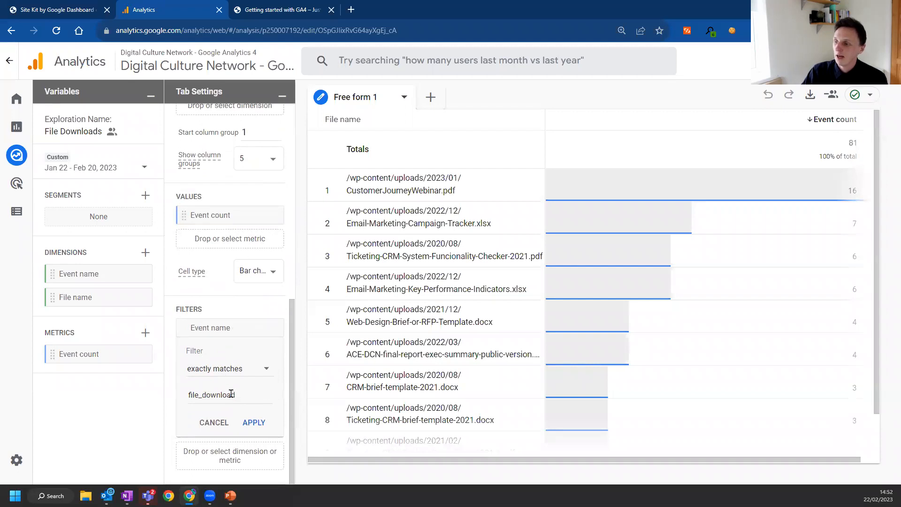
{"action": "left_click", "coordinate": [212, 332]}
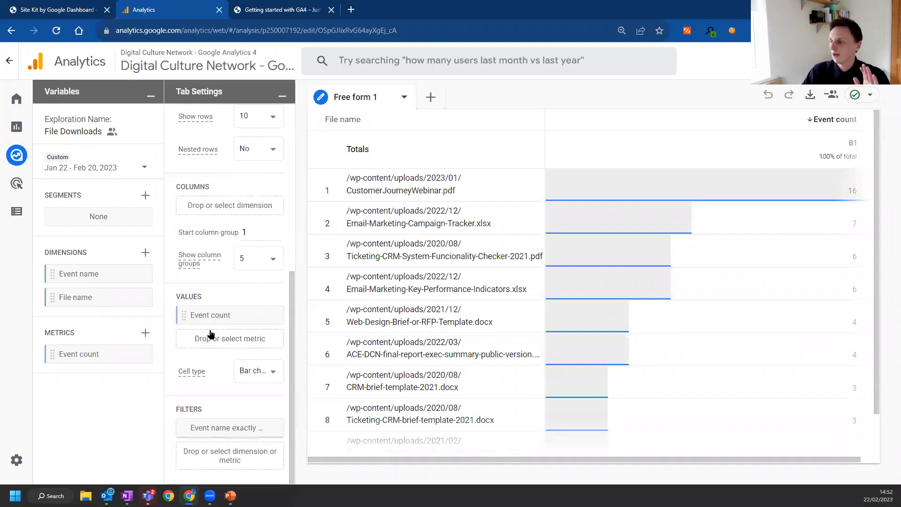
{"action": "scroll", "coordinate": [213, 398], "scroll_direction": "up", "scroll_amount": 3}
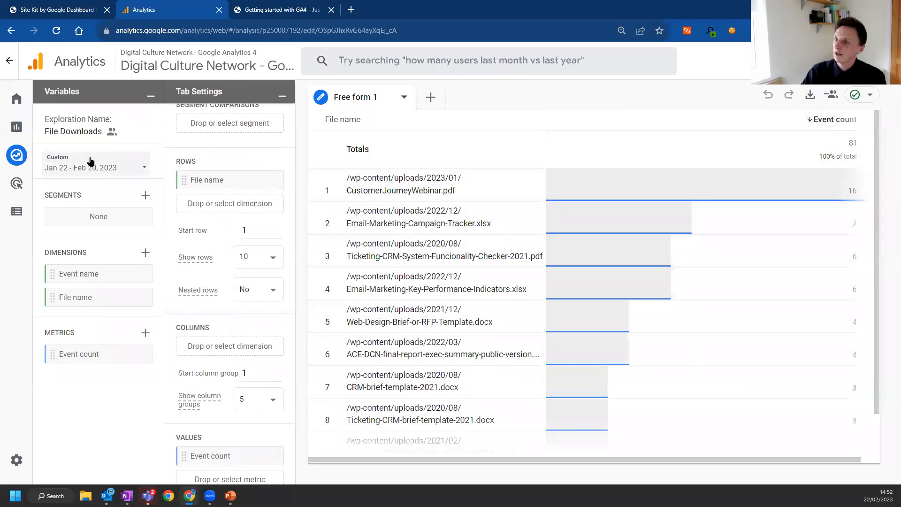
{"action": "left_click_drag", "start_coordinate": [350, 178], "coordinate": [452, 189]}
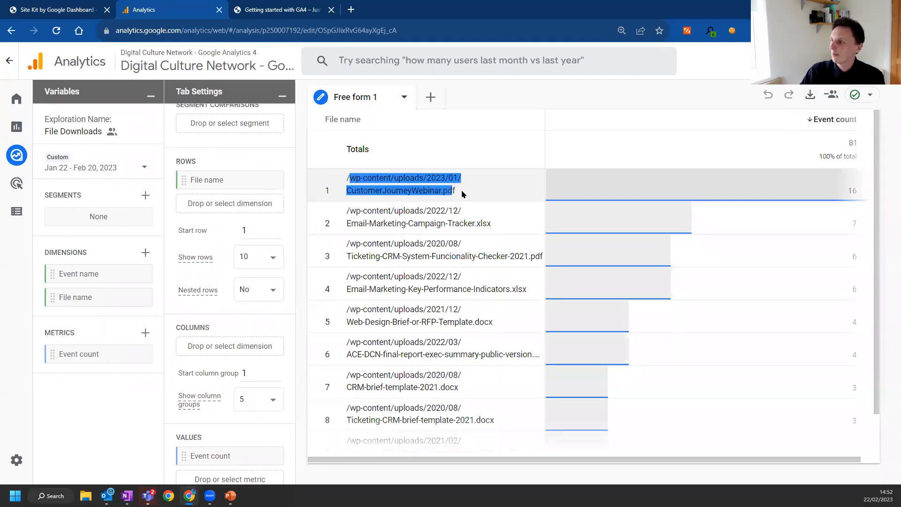
{"action": "left_click", "coordinate": [458, 207]}
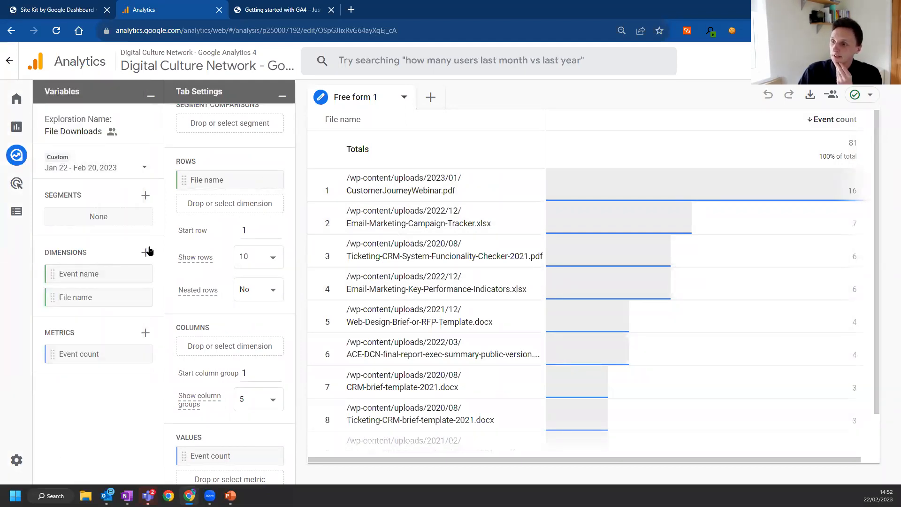
Browse the dimensions available for the File Downloads exploration, including the General group, and close the list without adding any.
{"action": "left_click", "coordinate": [146, 252]}
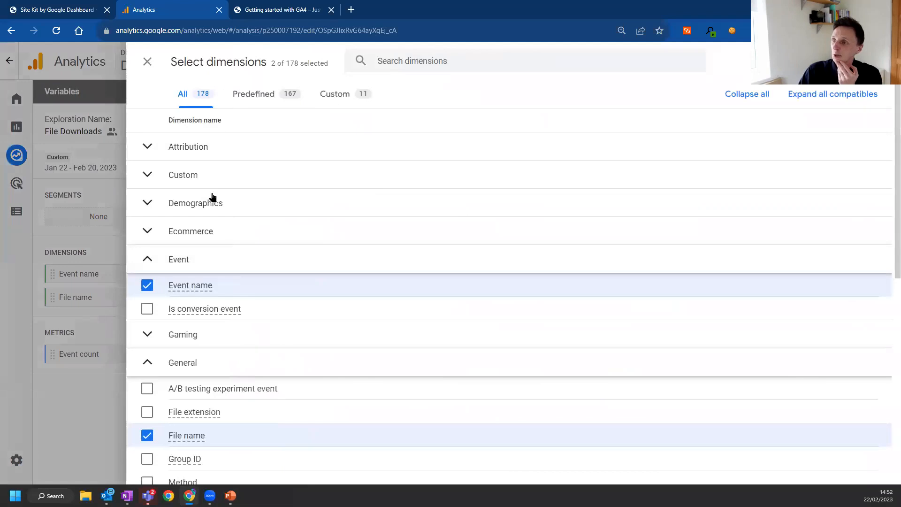
{"action": "scroll", "coordinate": [206, 397], "scroll_direction": "down", "scroll_amount": 5}
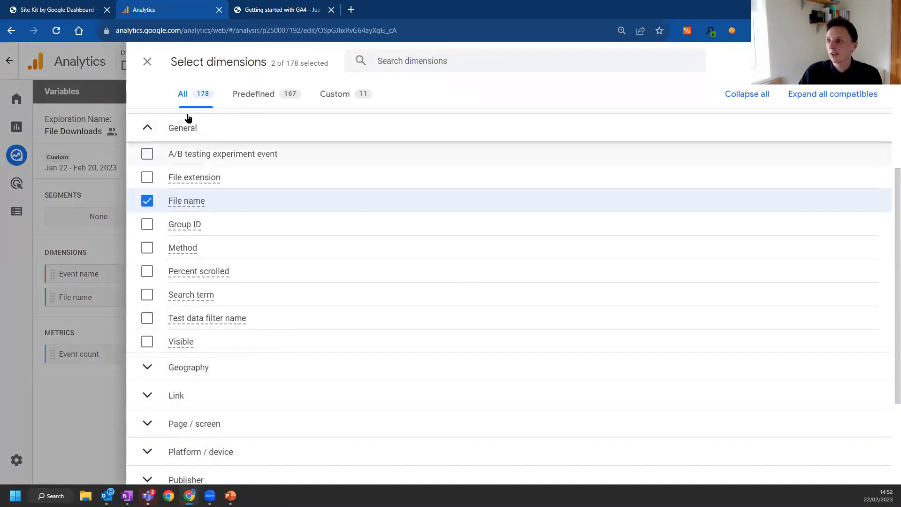
{"action": "left_click", "coordinate": [41, 235]}
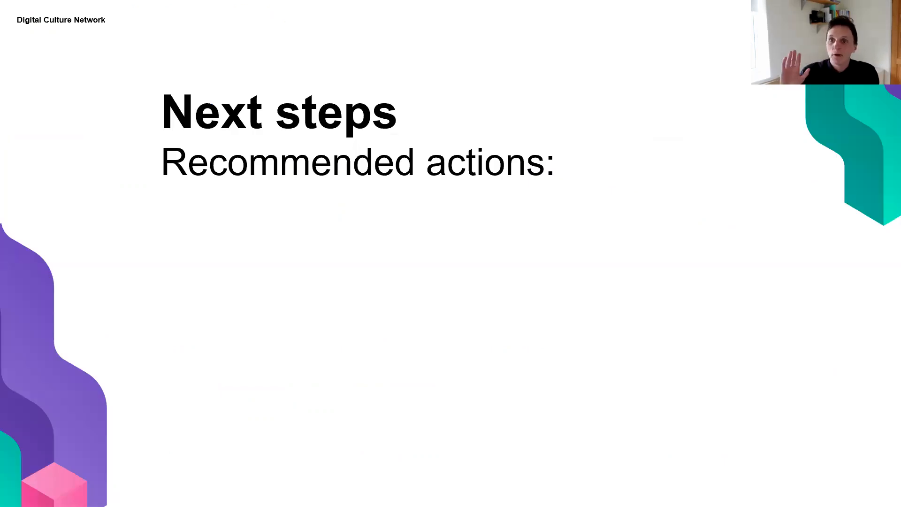
{"action": "key", "text": "Right"}
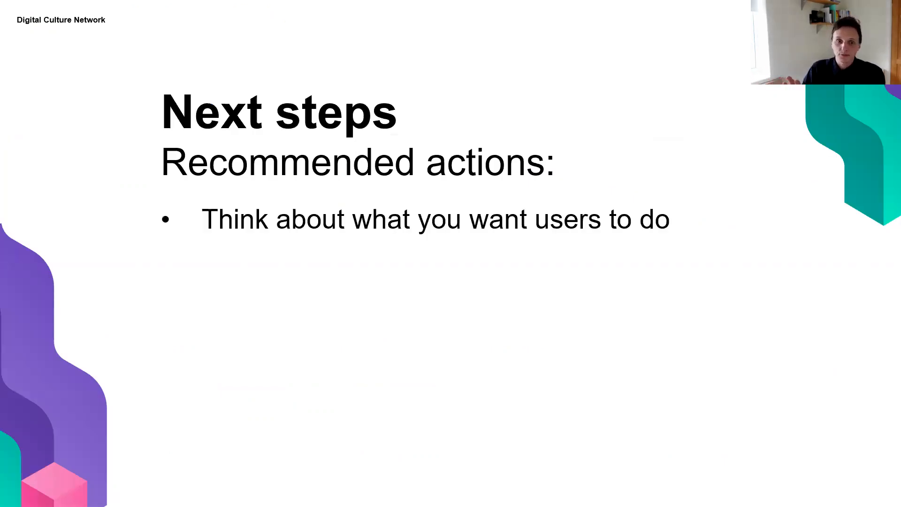
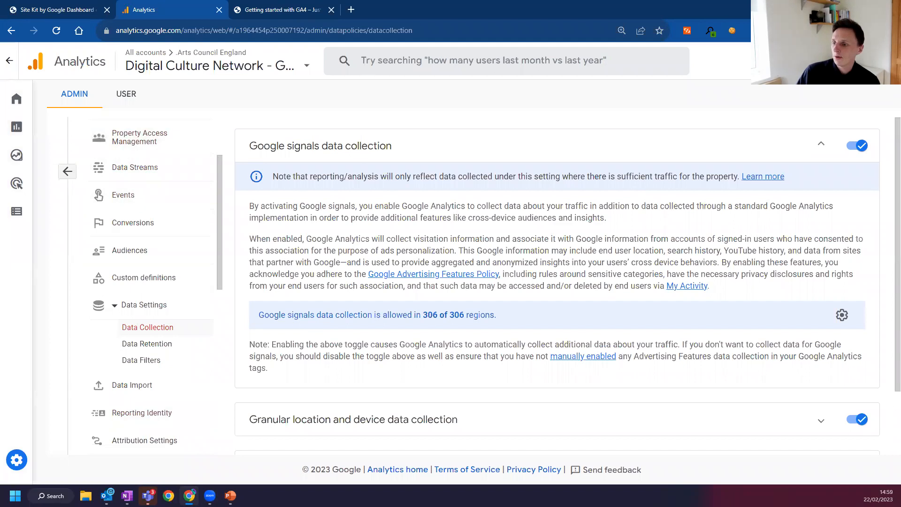
Open the property's Events settings and examine the existing events and which ones are marked as conversions.
{"action": "mouse_move", "coordinate": [48, 479]}
{"action": "left_click", "coordinate": [158, 205]}
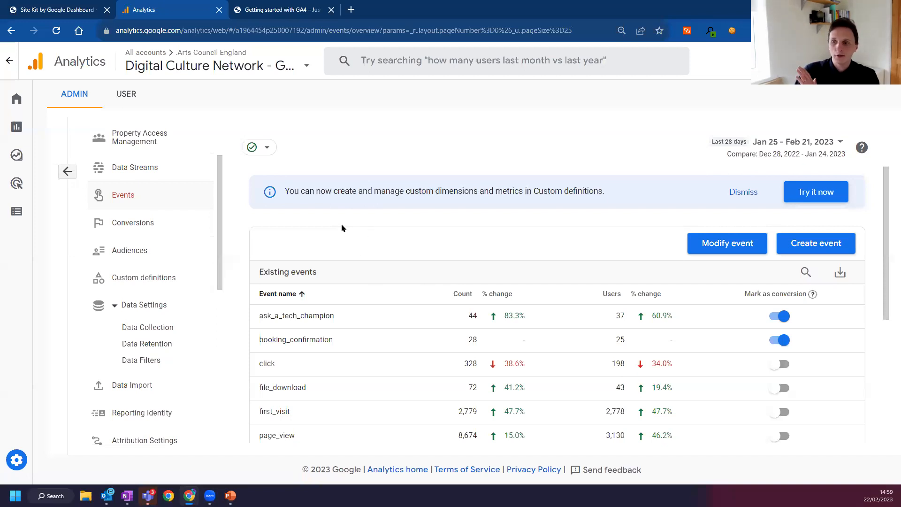
{"action": "scroll", "coordinate": [408, 243], "scroll_direction": "down", "scroll_amount": 3}
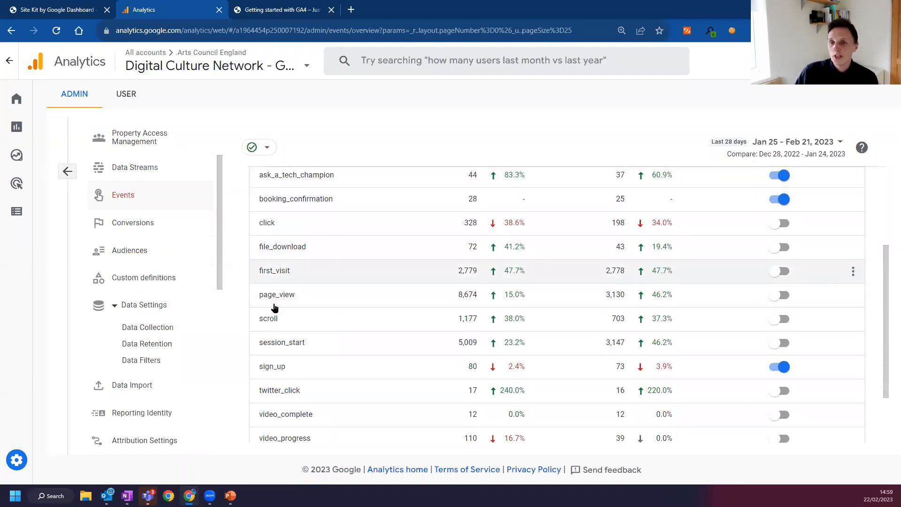
{"action": "scroll", "coordinate": [282, 387], "scroll_direction": "up", "scroll_amount": 3}
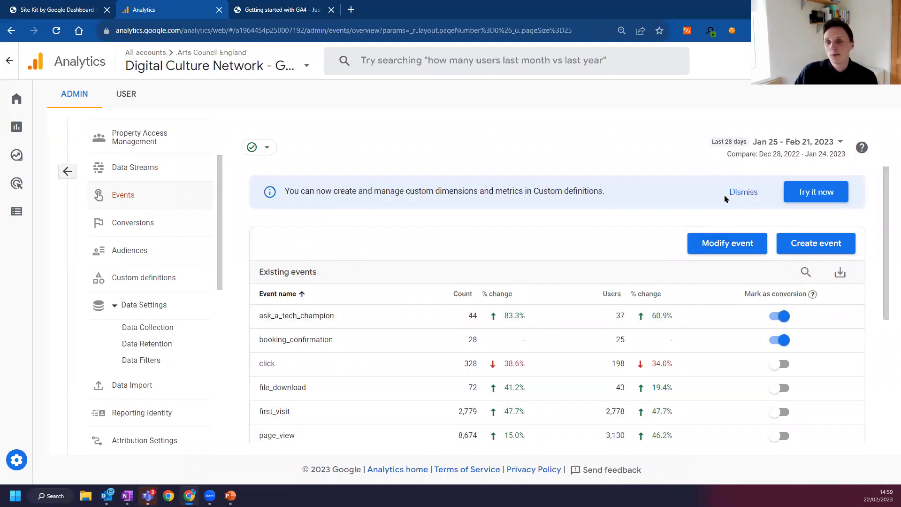
Open the ask_a_tech_champion custom event, review its name and page_location matching condition, and return to the Events settings unchanged.
{"action": "left_click", "coordinate": [832, 243]}
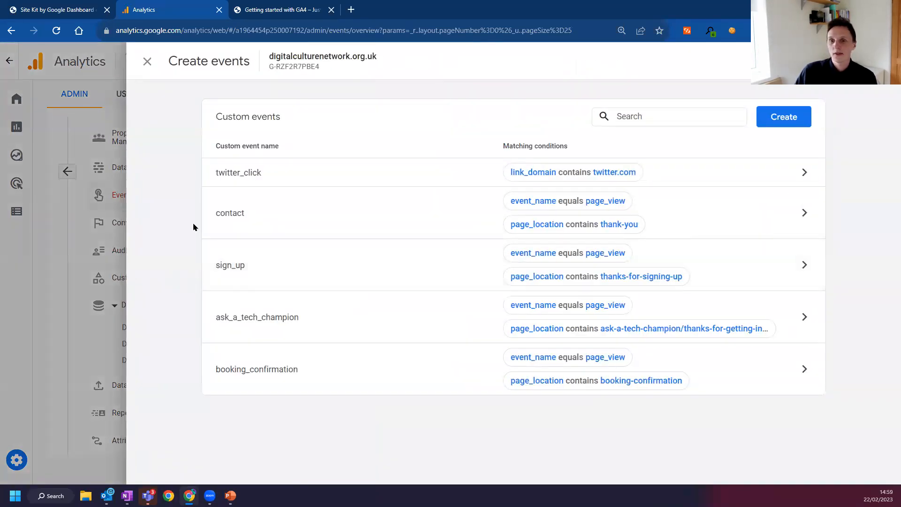
{"action": "left_click", "coordinate": [309, 322]}
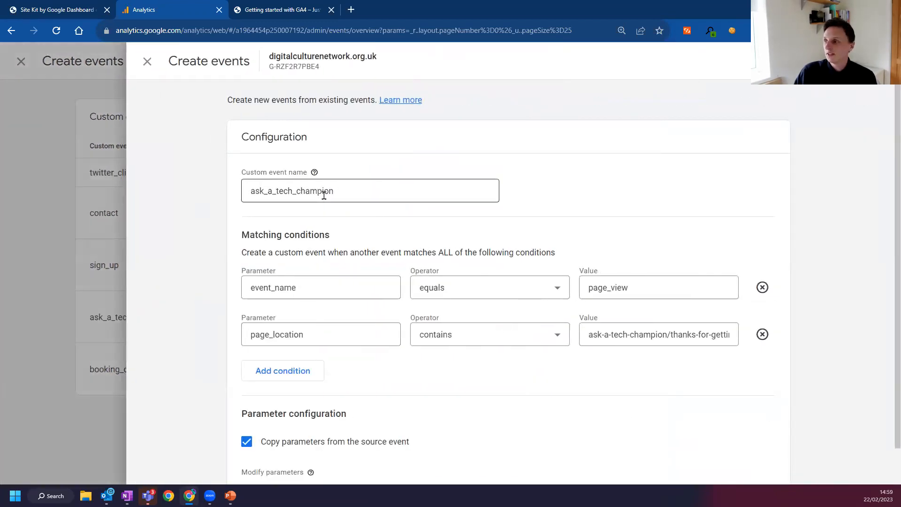
{"action": "left_click_drag", "start_coordinate": [341, 191], "coordinate": [219, 206]}
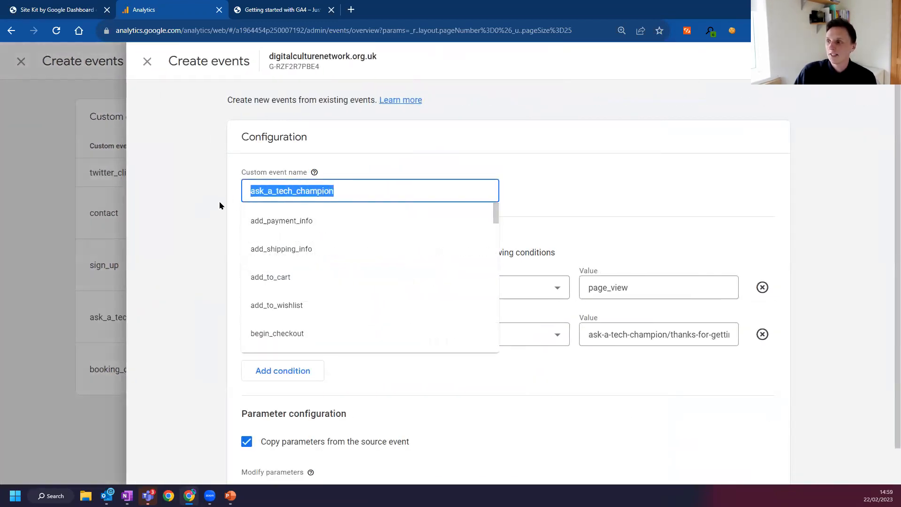
{"action": "left_click", "coordinate": [220, 206]}
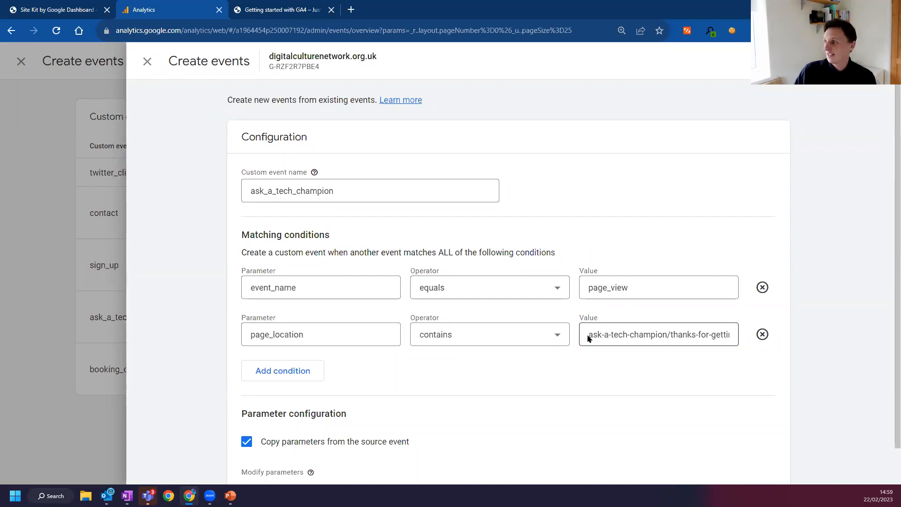
{"action": "left_click_drag", "start_coordinate": [591, 335], "coordinate": [753, 340]}
{"action": "left_click", "coordinate": [670, 367]}
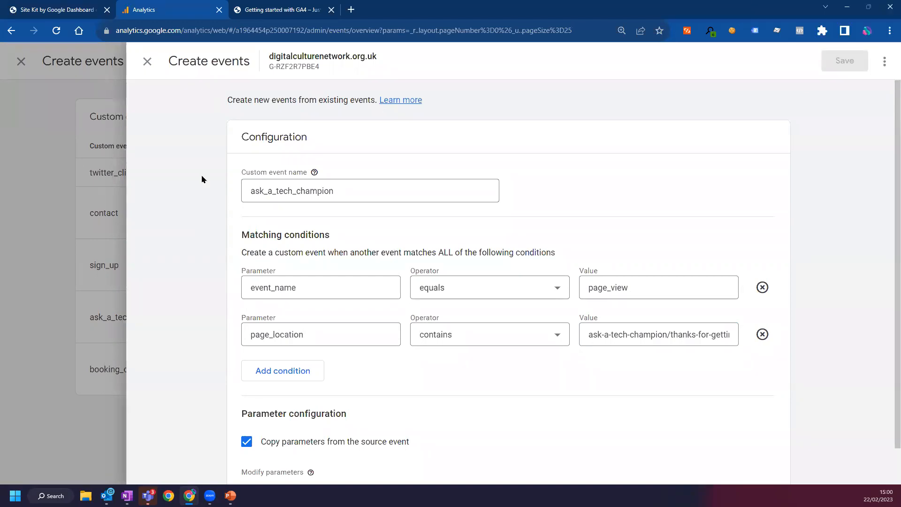
{"action": "left_click", "coordinate": [96, 182]}
{"action": "left_click", "coordinate": [79, 278]}
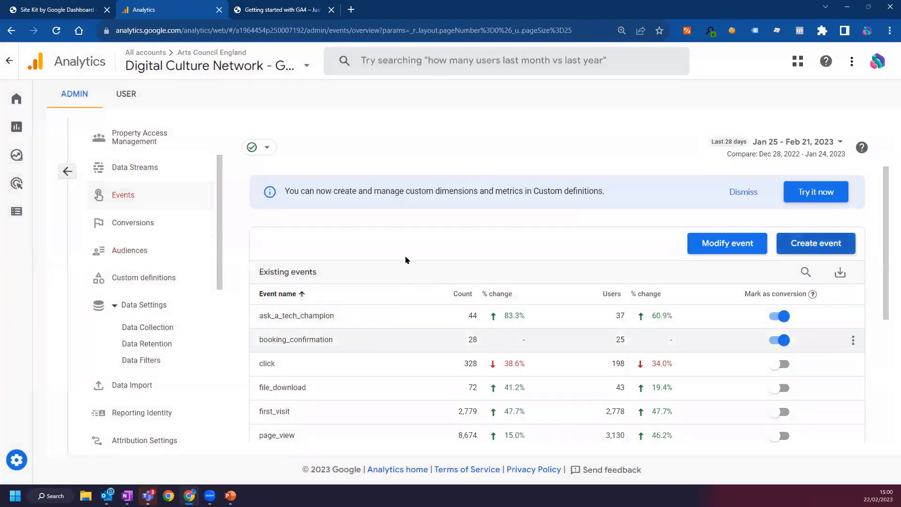
Open the digitalculturenetwork.org.uk web stream from Data Streams and examine its stream details, enhanced measurement and Google tag sections.
{"action": "scroll", "coordinate": [379, 305], "scroll_direction": "down", "scroll_amount": 4}
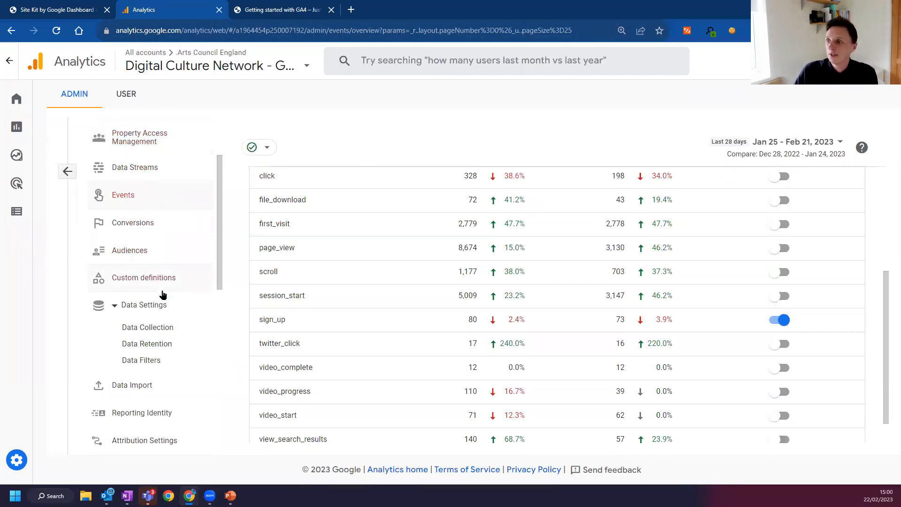
{"action": "scroll", "coordinate": [147, 187], "scroll_direction": "up", "scroll_amount": 3}
{"action": "left_click", "coordinate": [141, 261]}
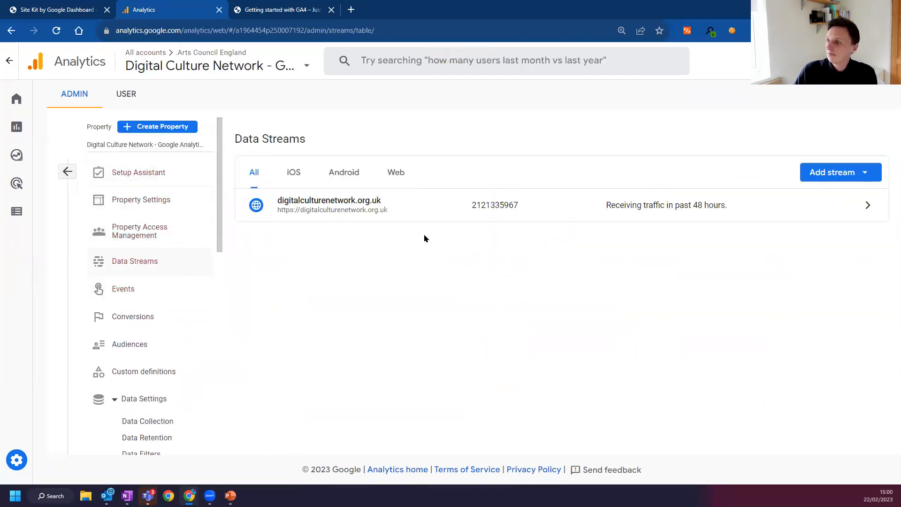
{"action": "left_click", "coordinate": [376, 211]}
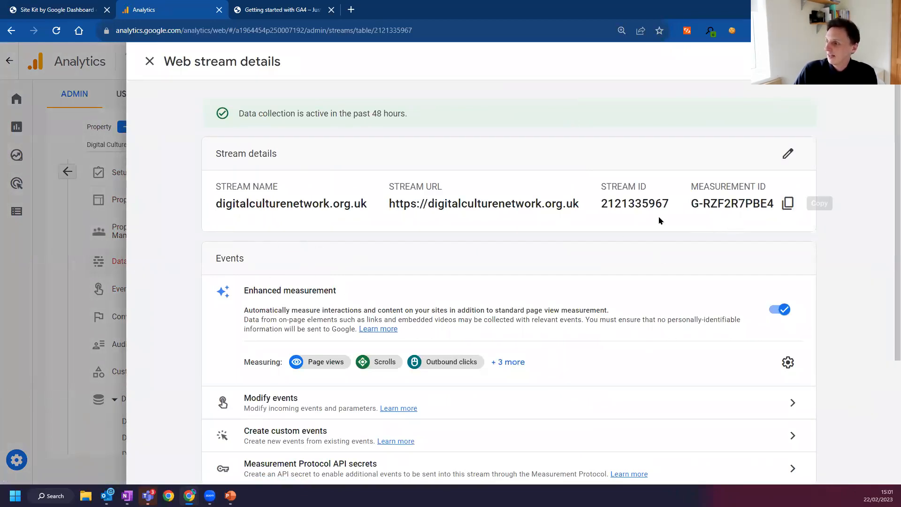
{"action": "scroll", "coordinate": [324, 228], "scroll_direction": "down", "scroll_amount": 2}
{"action": "scroll", "coordinate": [431, 131], "scroll_direction": "up", "scroll_amount": 2}
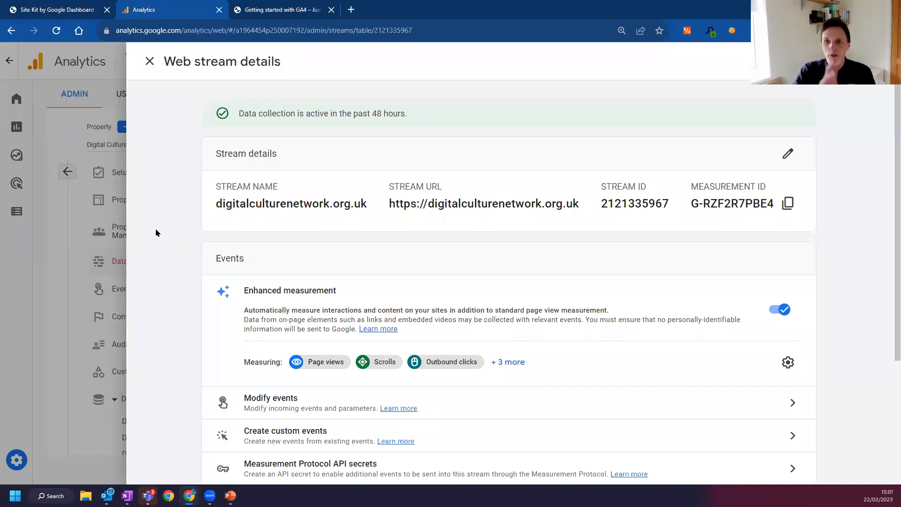
{"action": "scroll", "coordinate": [156, 232], "scroll_direction": "down", "scroll_amount": 4}
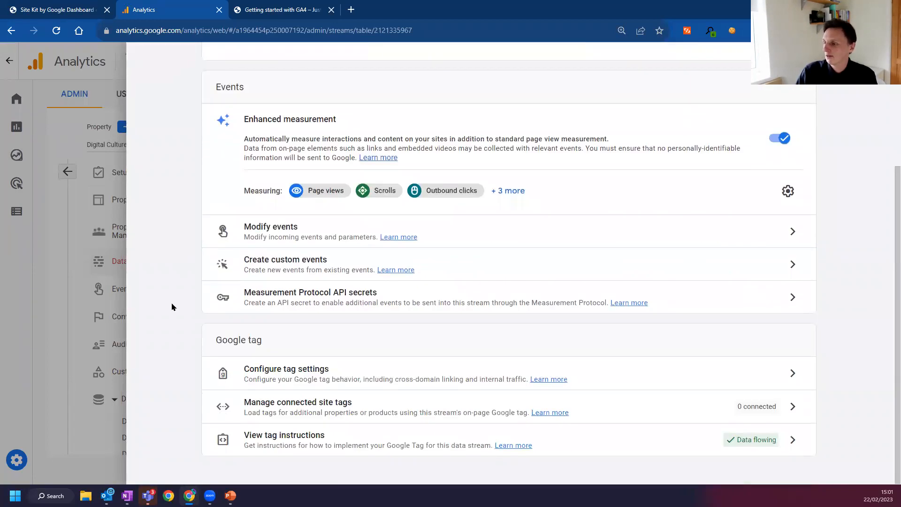
View the stream's tag instructions for manual installation, highlight the Google tag code, and return to the Data Streams list.
{"action": "left_click", "coordinate": [303, 441]}
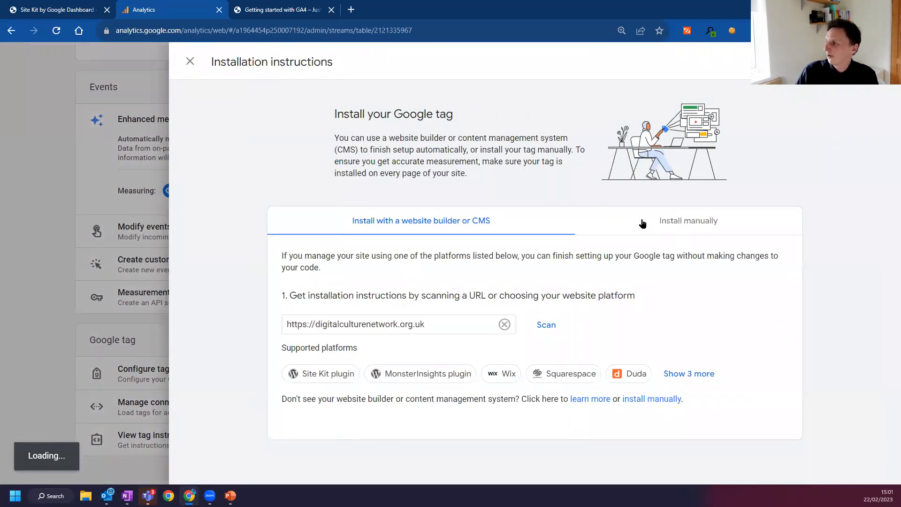
{"action": "left_click", "coordinate": [689, 222]}
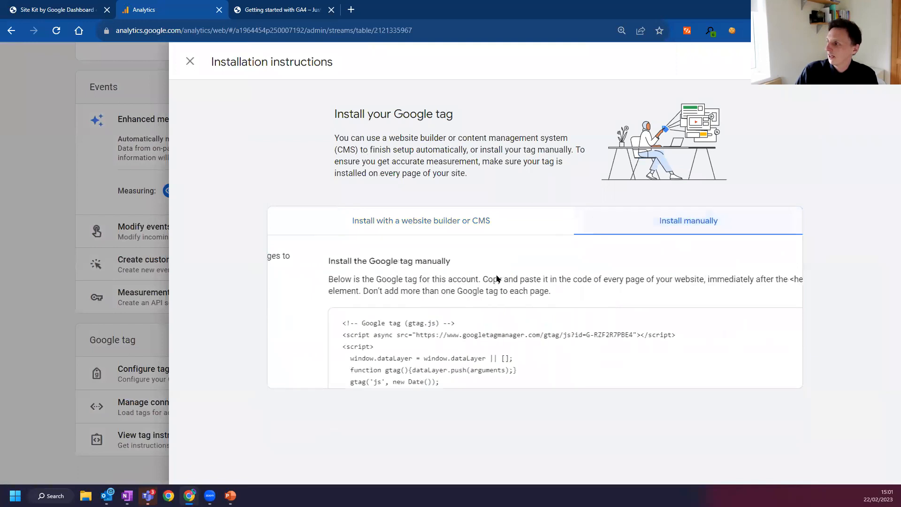
{"action": "left_click", "coordinate": [344, 421]}
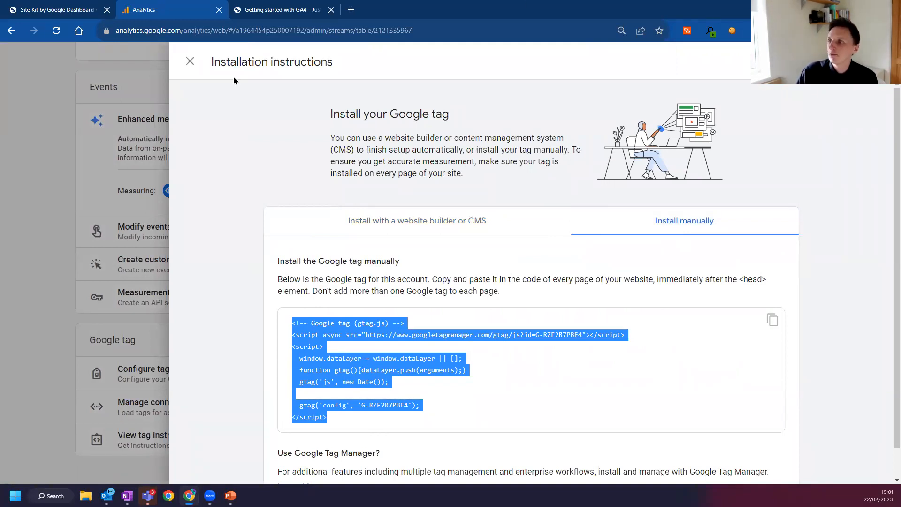
{"action": "left_click", "coordinate": [190, 61]}
{"action": "left_click", "coordinate": [152, 121]}
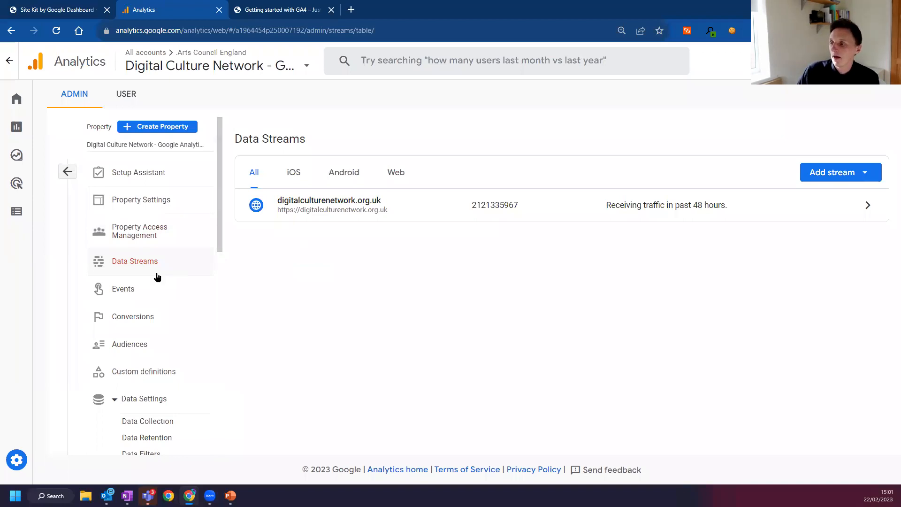
Return to the property's Events settings and look through the existing events list again.
{"action": "left_click", "coordinate": [127, 293]}
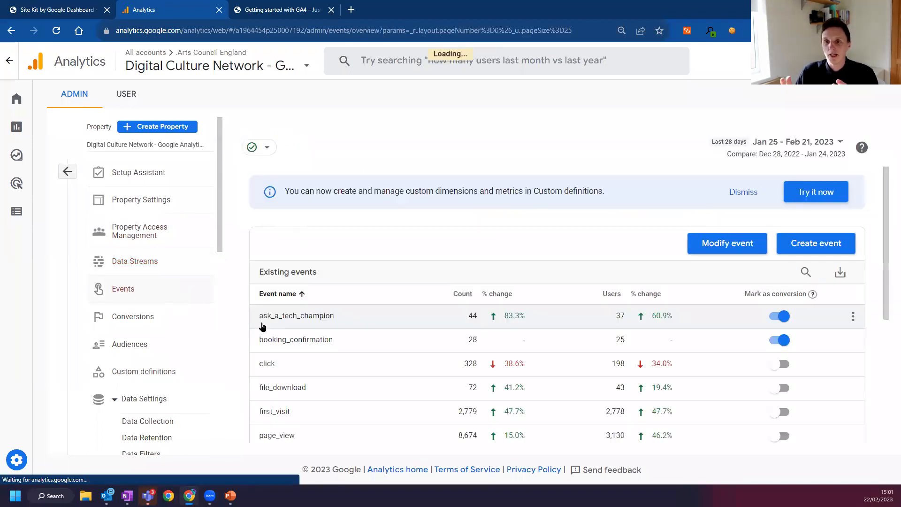
{"action": "scroll", "coordinate": [399, 221], "scroll_direction": "down", "scroll_amount": 3}
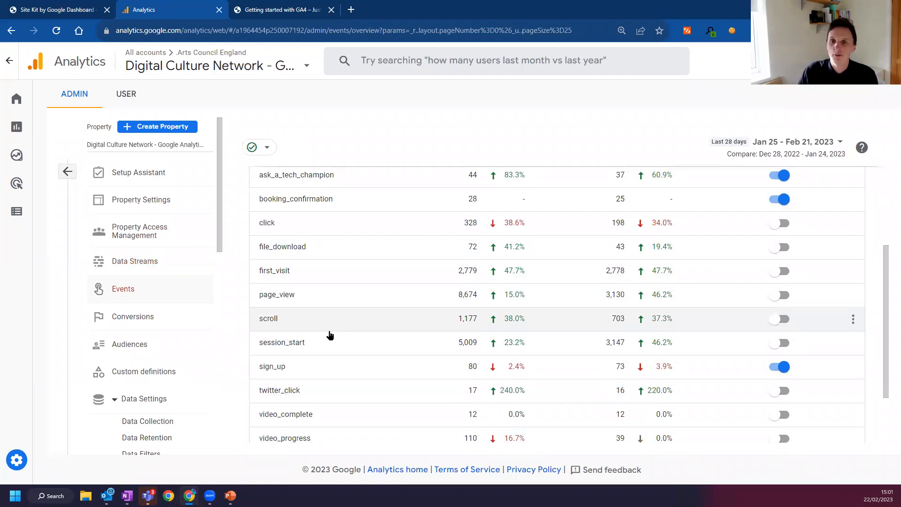
{"action": "scroll", "coordinate": [330, 335], "scroll_direction": "up", "scroll_amount": 3}
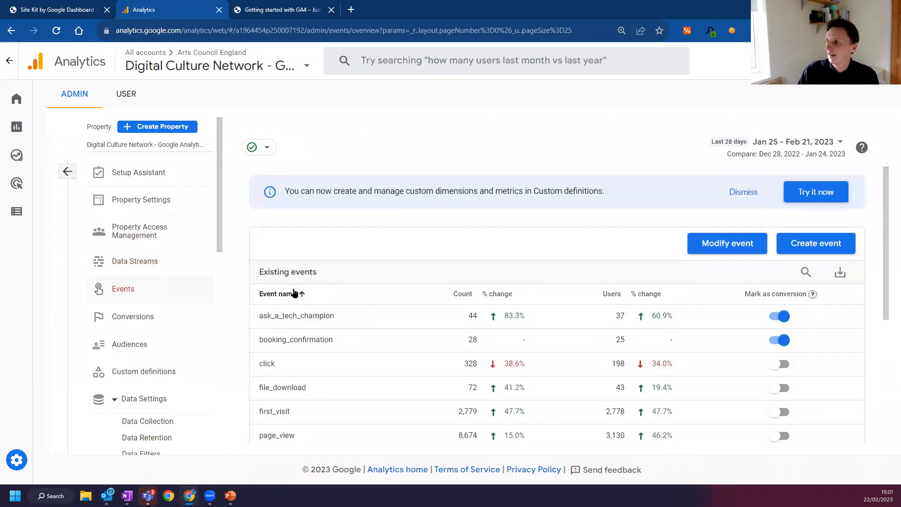